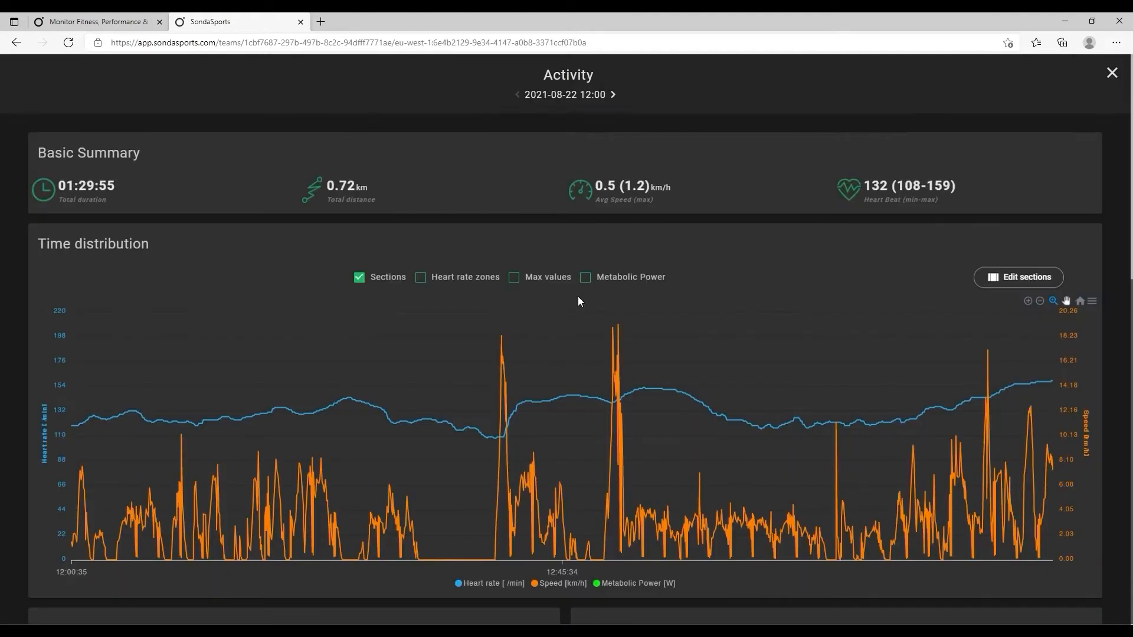
Show the heart rate zones and max values on the activity's Time distribution chart.
scroll(578, 300, down, 6)
scroll(578, 296, up, 6)
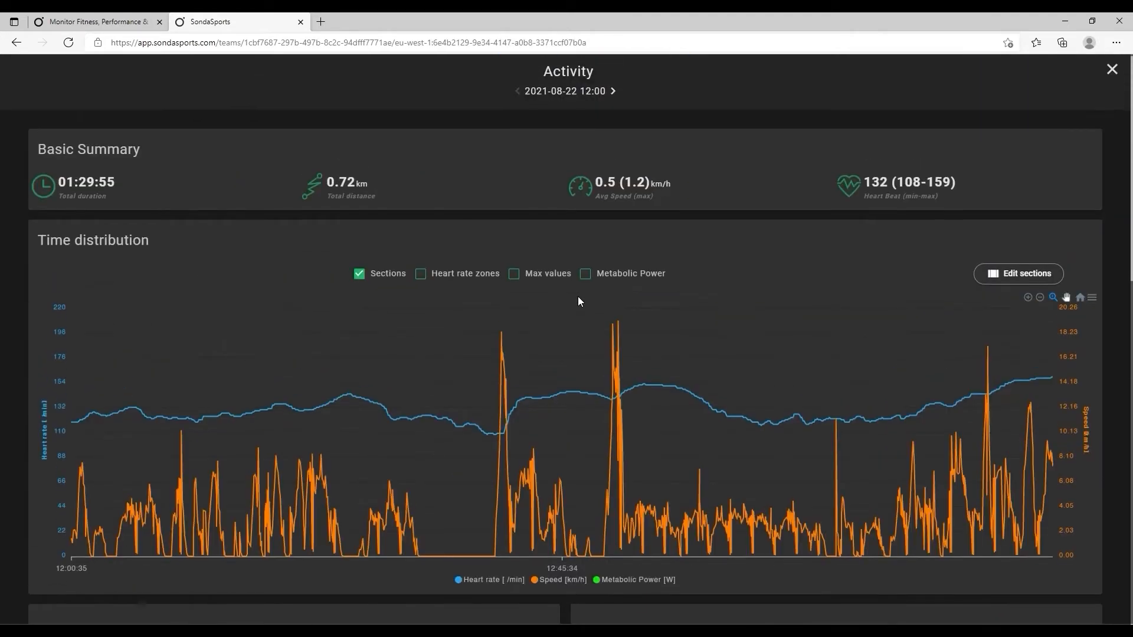
click(422, 277)
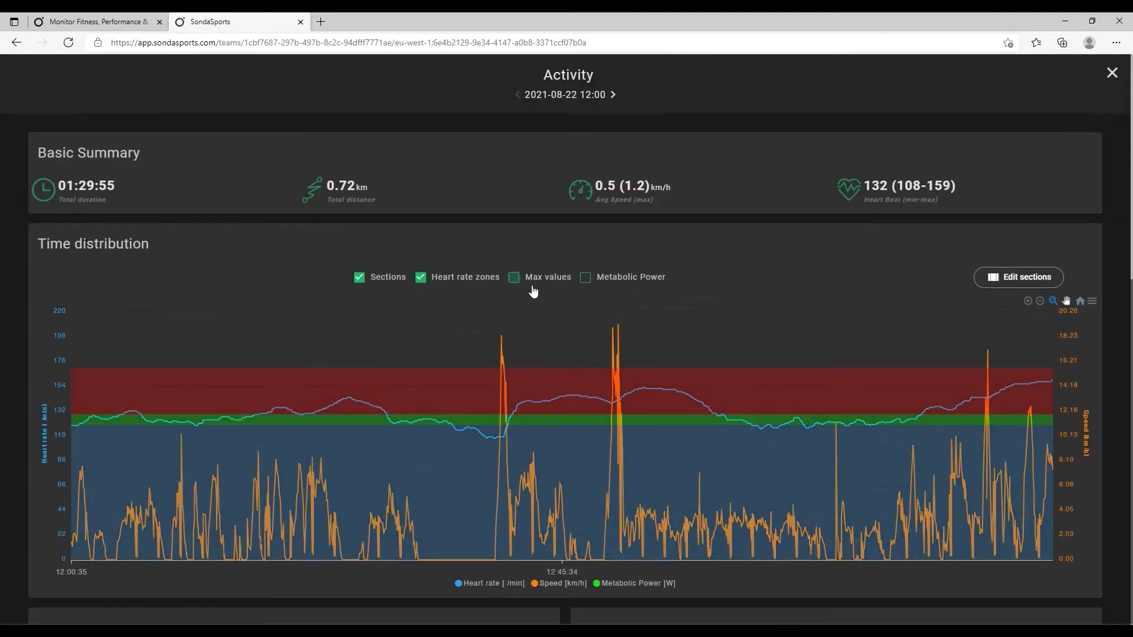
click(515, 278)
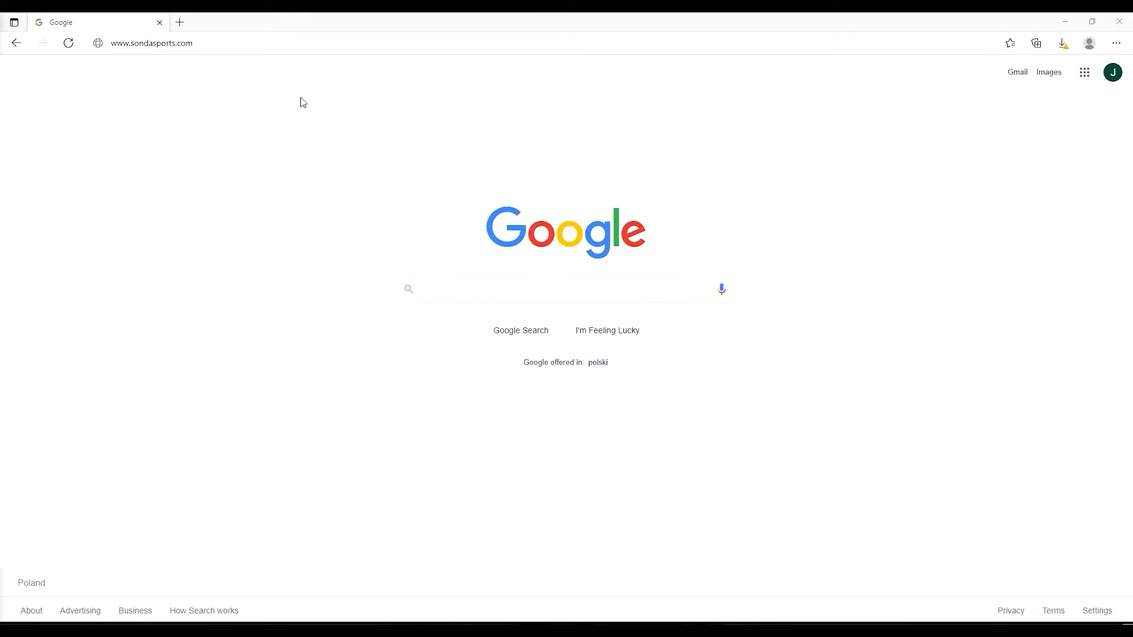
click(264, 40)
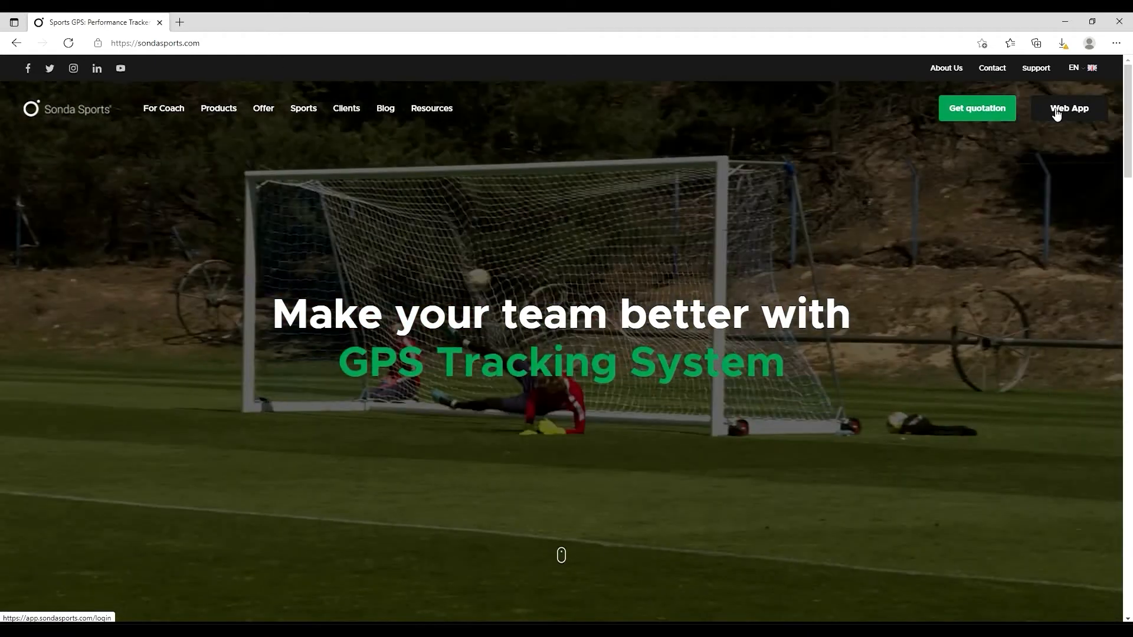
click(1056, 114)
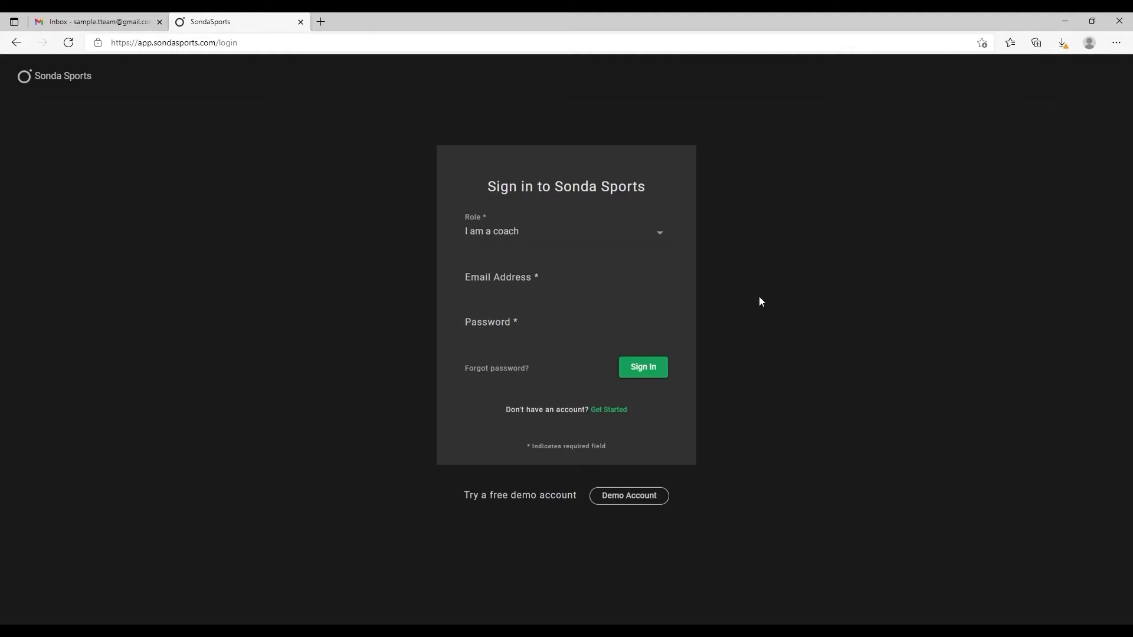
click(608, 411)
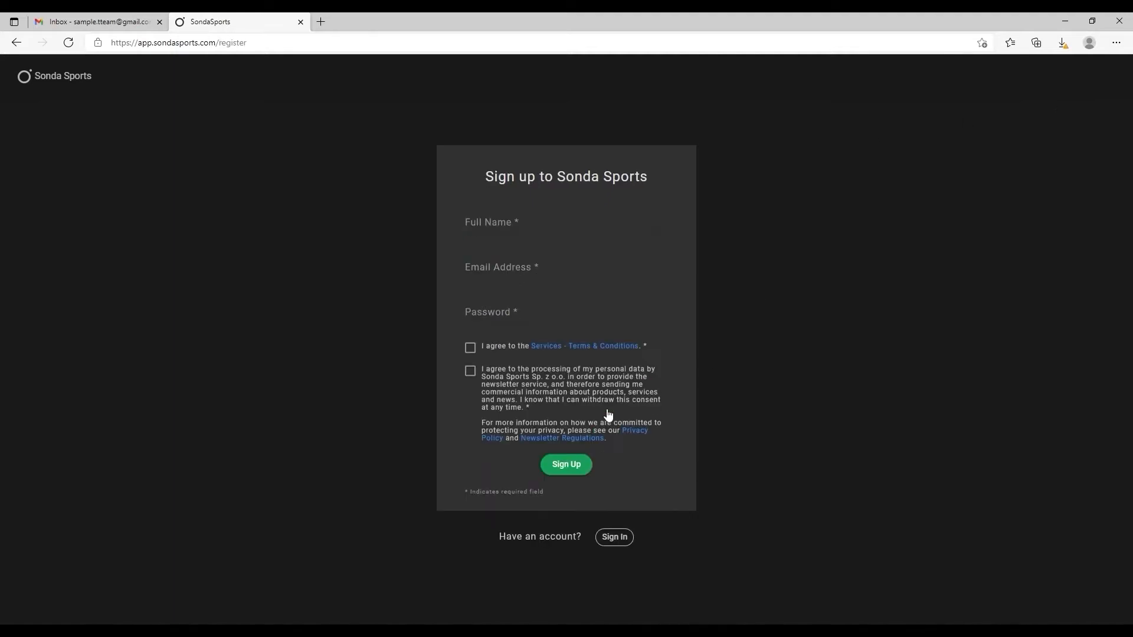
Fill in the sign-up form with the coach's full name, e-mail address and account password.
click(517, 218)
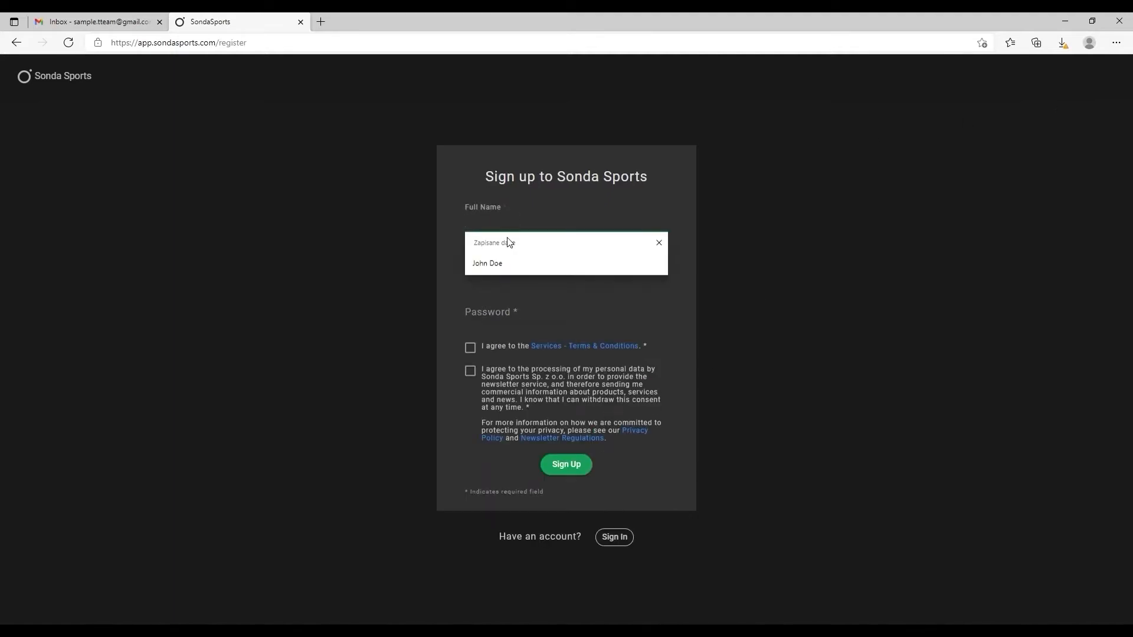
click(492, 263)
click(494, 266)
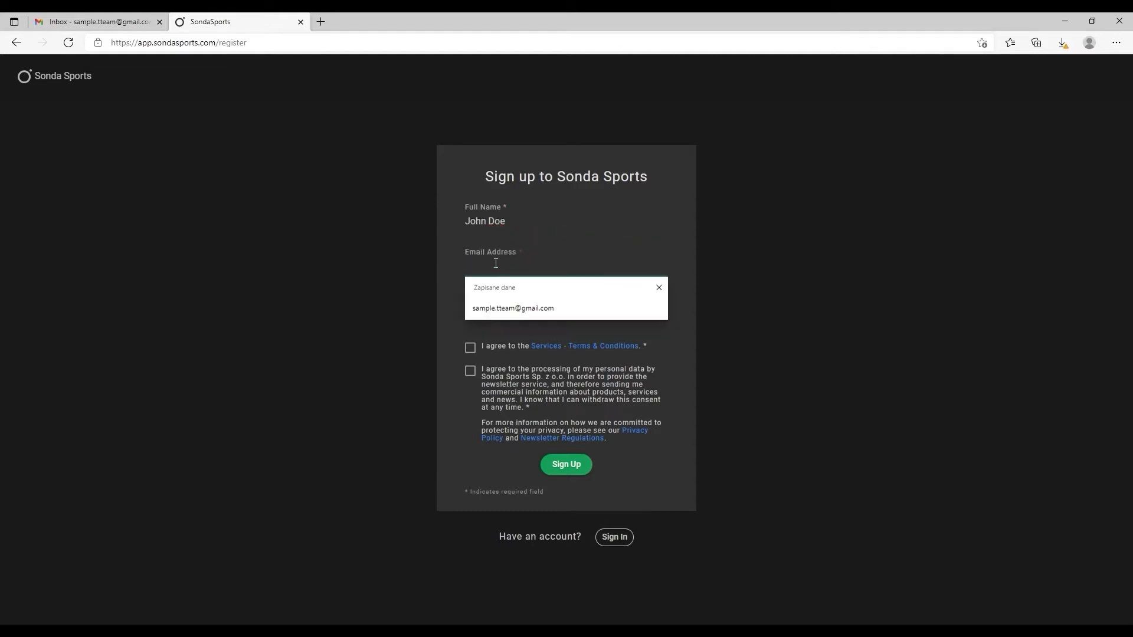
click(505, 307)
click(507, 308)
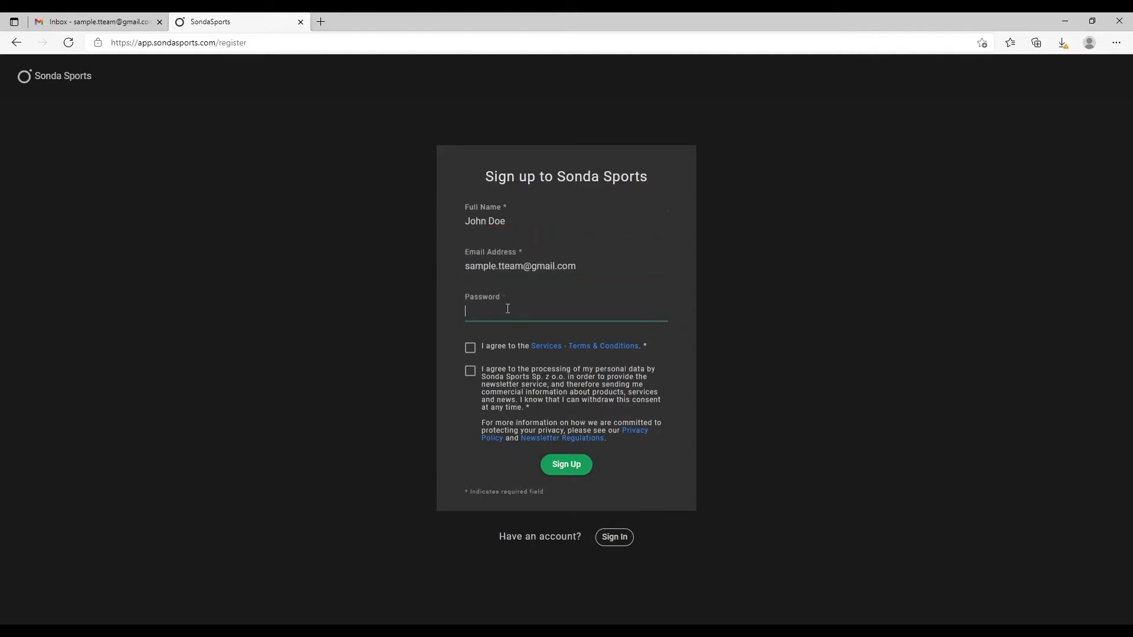
text(*******)
Agree to the terms and conditions and the newsletter data processing, and submit the registration.
click(469, 348)
click(470, 371)
click(566, 466)
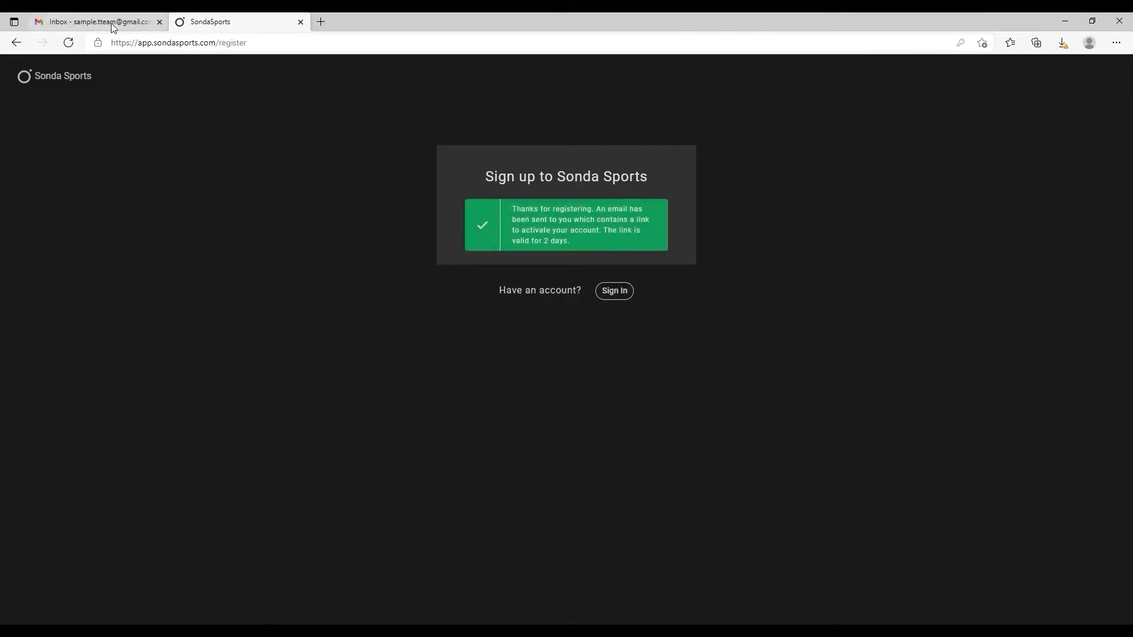
Switch to the Gmail inbox and confirm the e-mail address through the link in the Email address confirmation message.
click(89, 22)
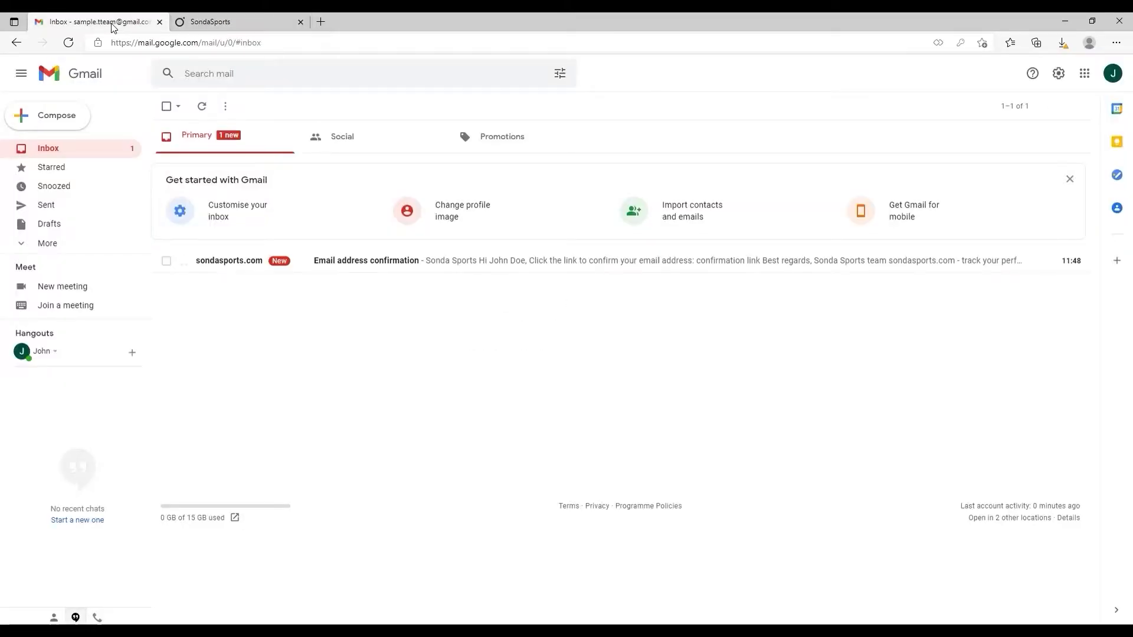
click(343, 263)
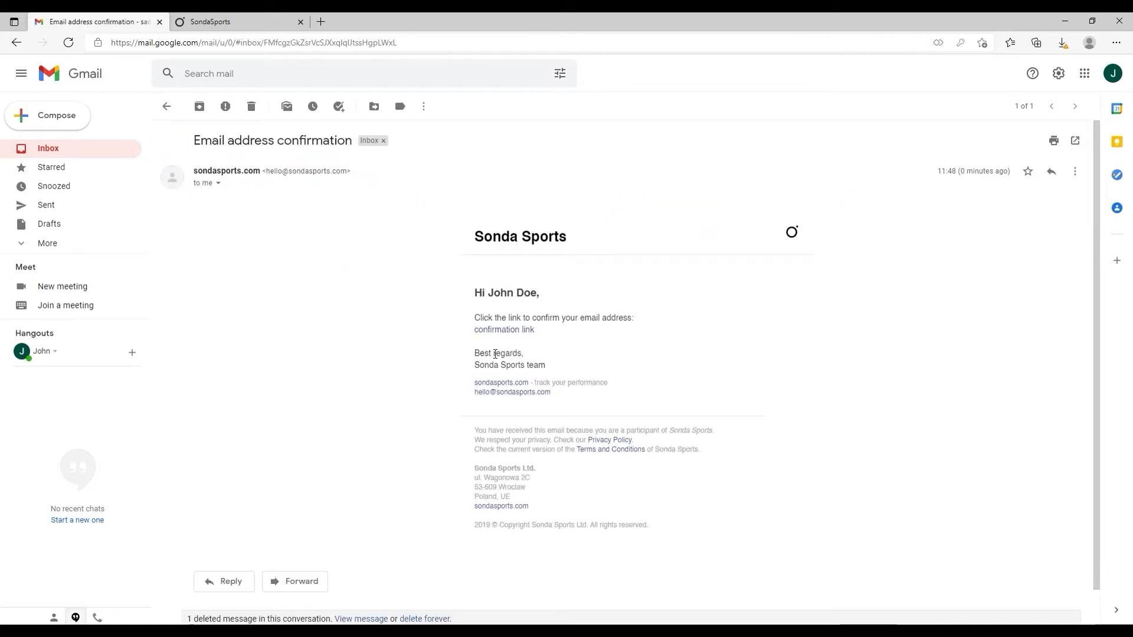
click(498, 330)
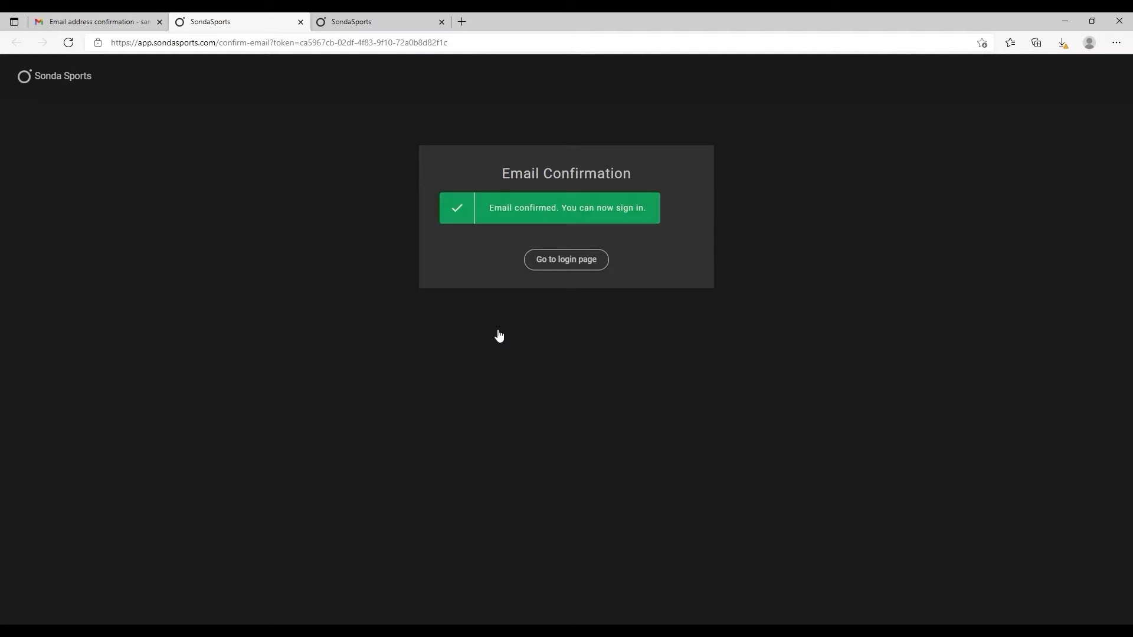
Go to the login page and sign in to the new account with the role "I am a coach".
click(552, 264)
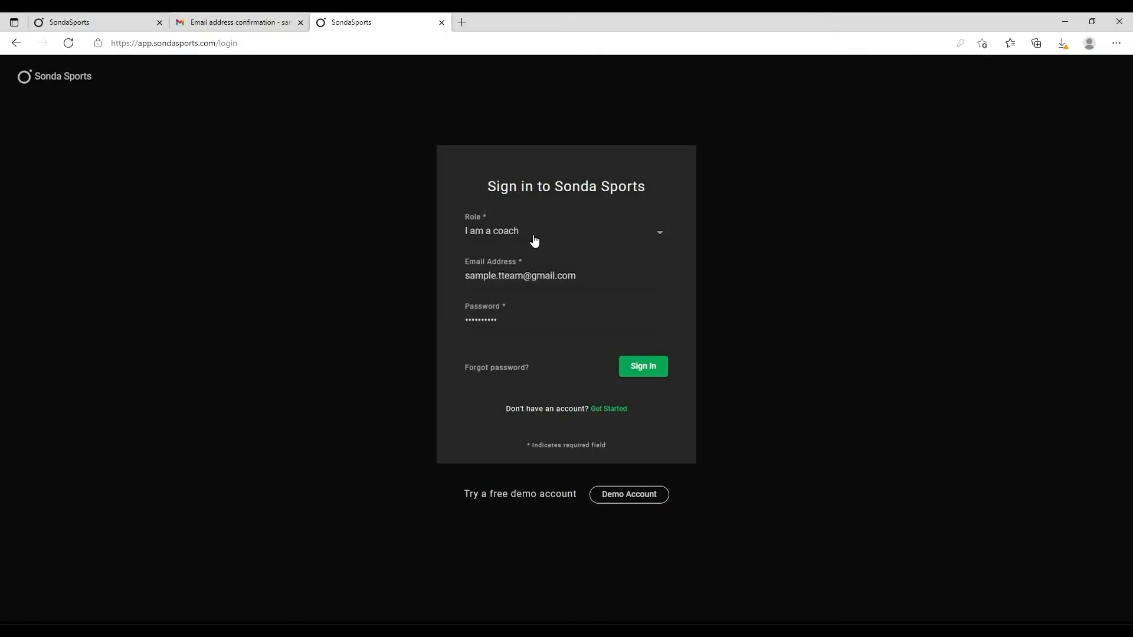
click(555, 234)
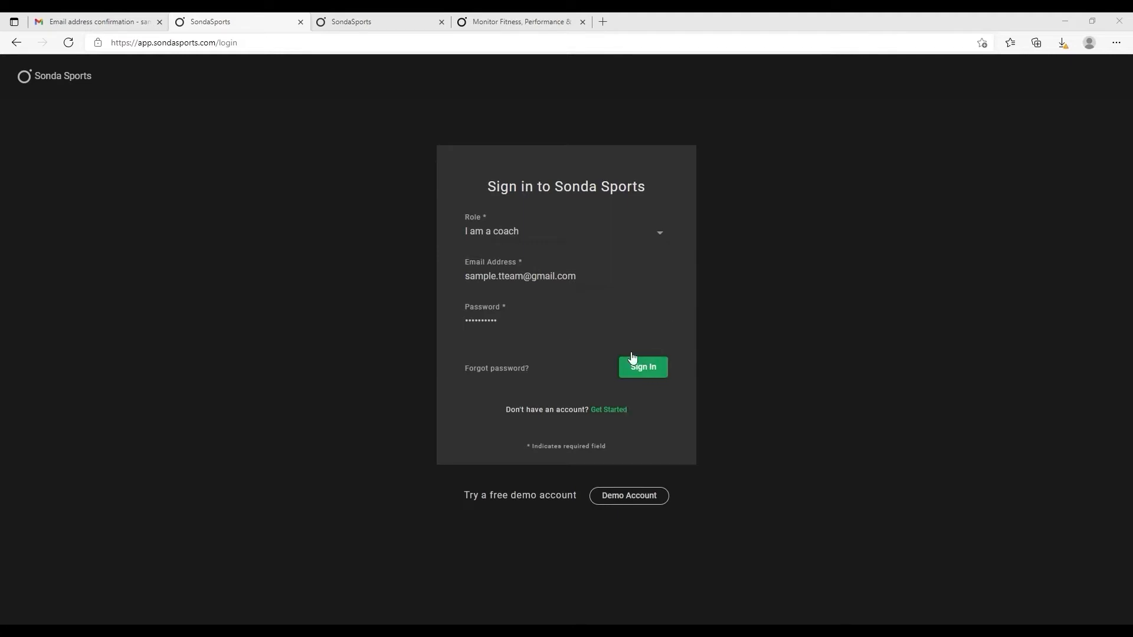
click(652, 369)
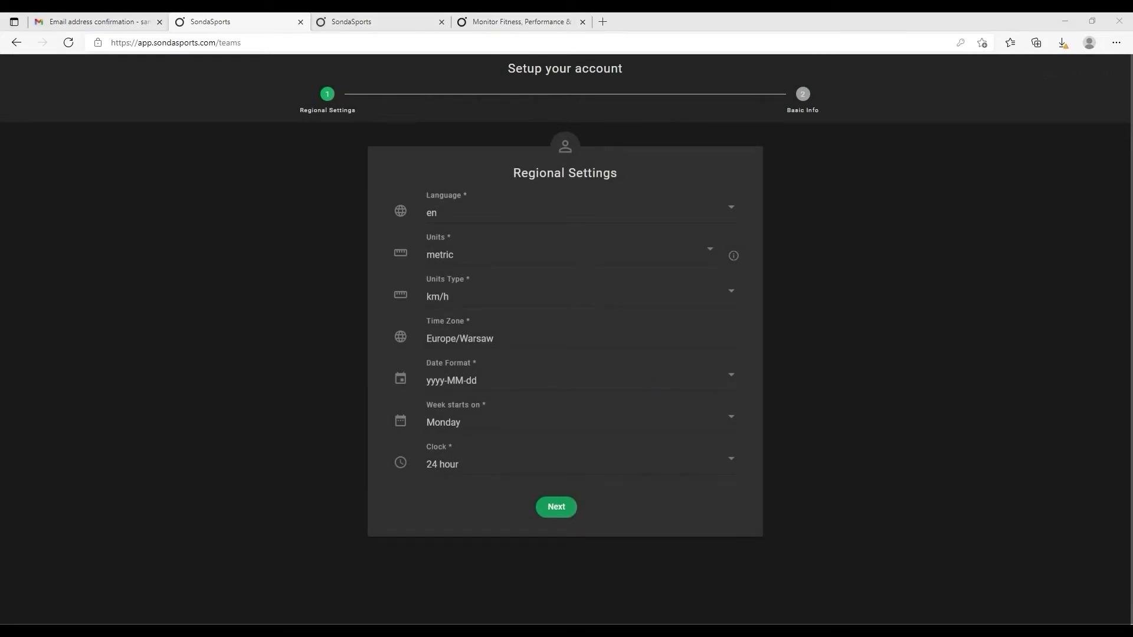
Accept the regional settings and add sample-team-logo as the profile image, scaled down and centred in the crop frame.
click(560, 508)
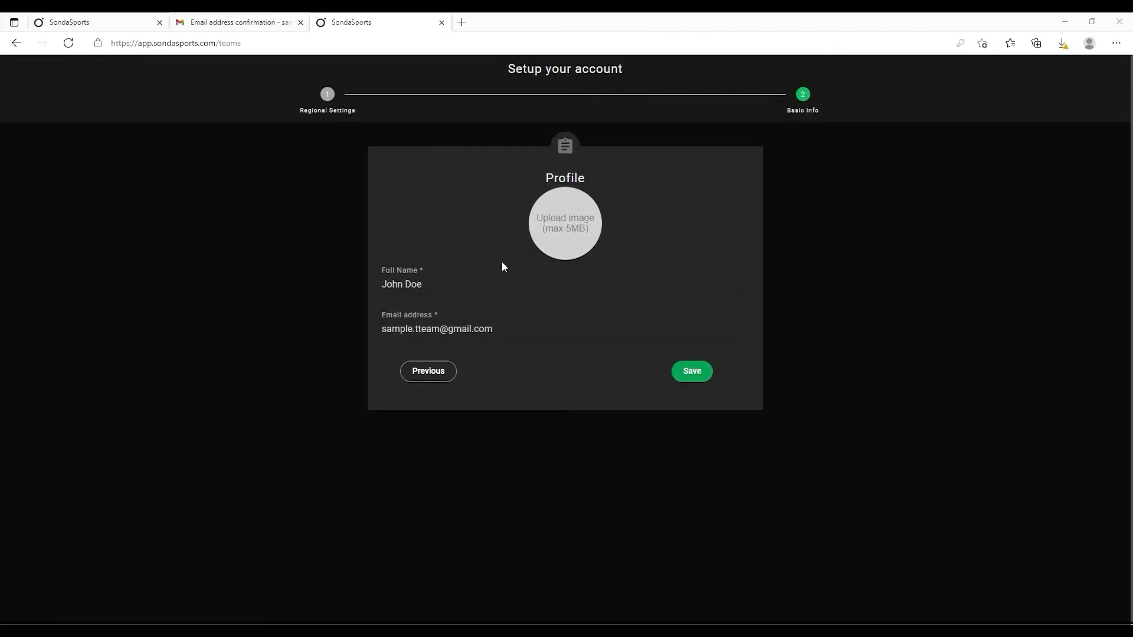
click(564, 224)
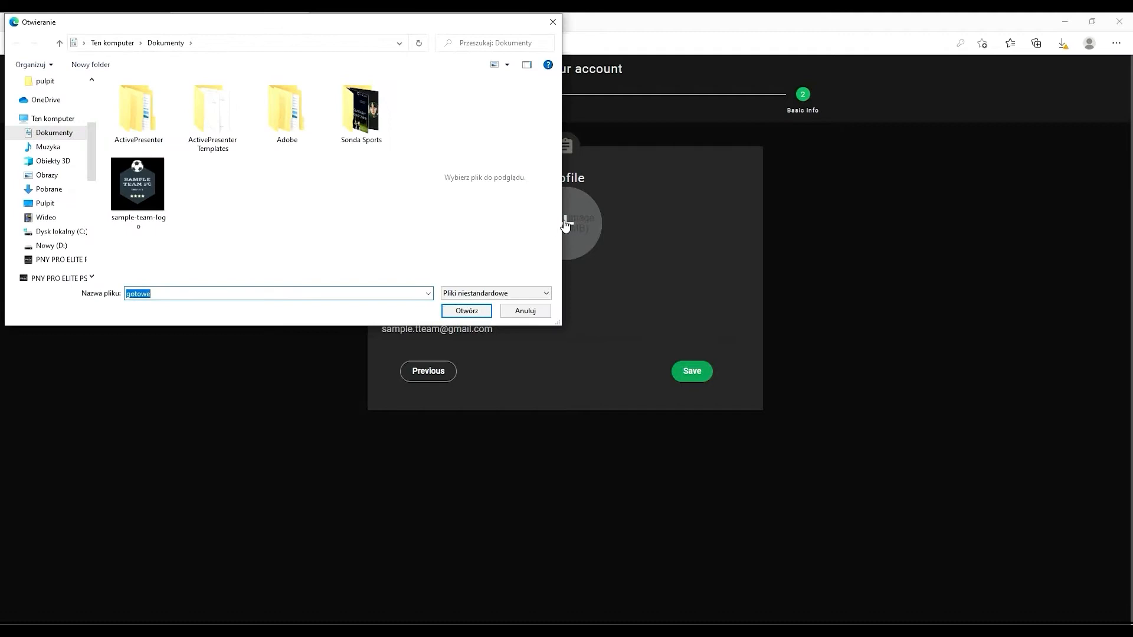
click(144, 188)
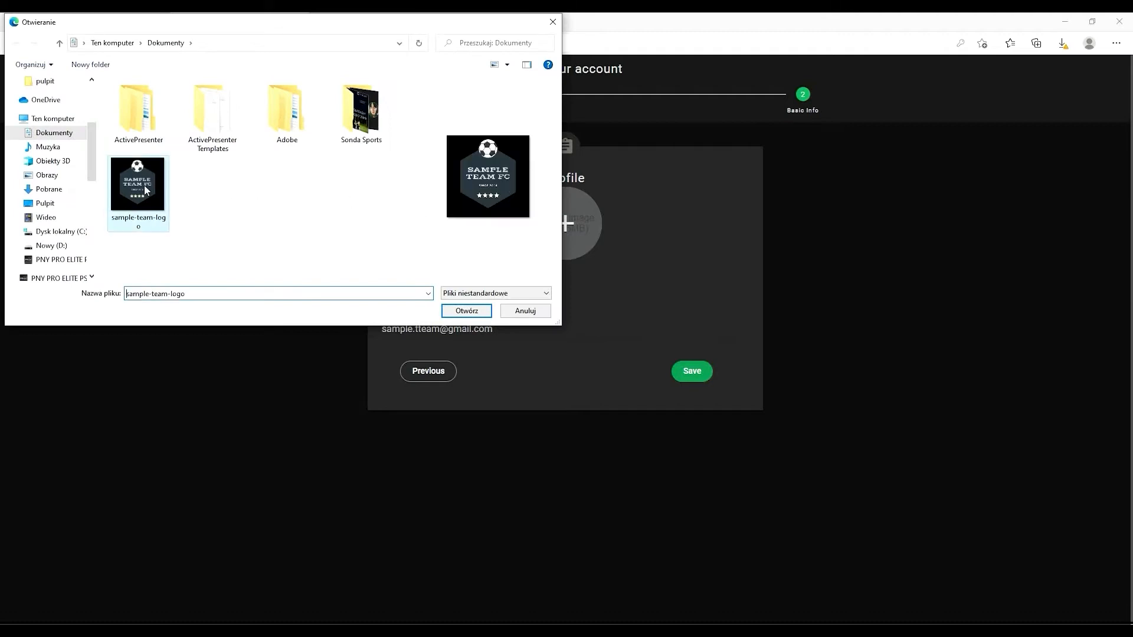
click(467, 311)
drag(621, 331, 498, 332)
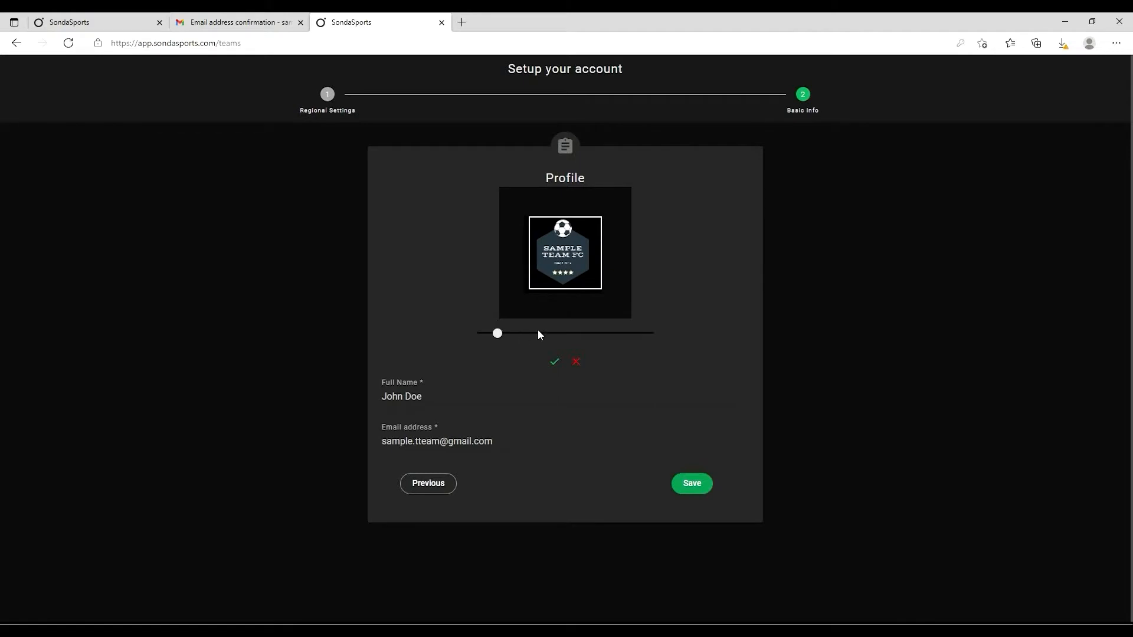
drag(561, 255, 562, 255)
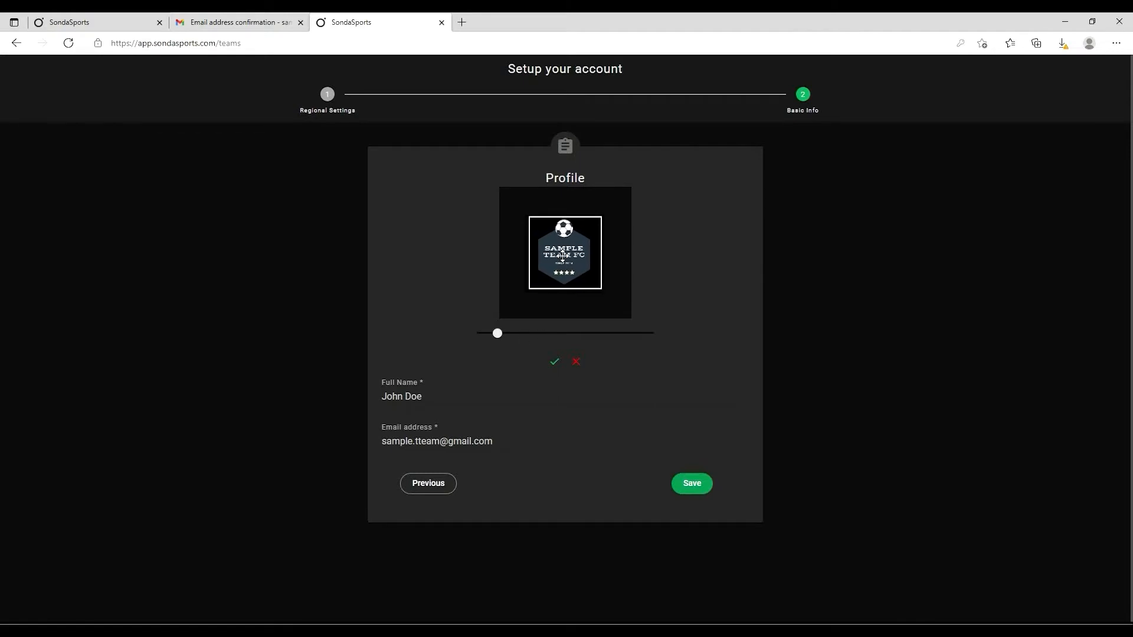
click(554, 361)
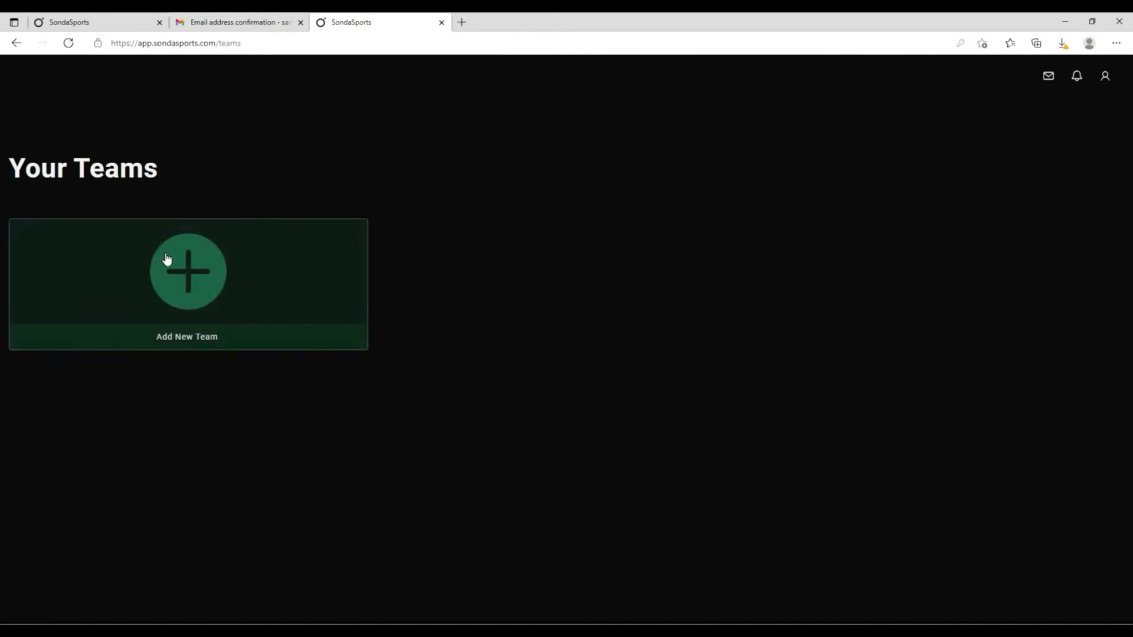
Start adding a new team and give it the sample-team-logo image, scaled down to fit the crop frame.
click(201, 293)
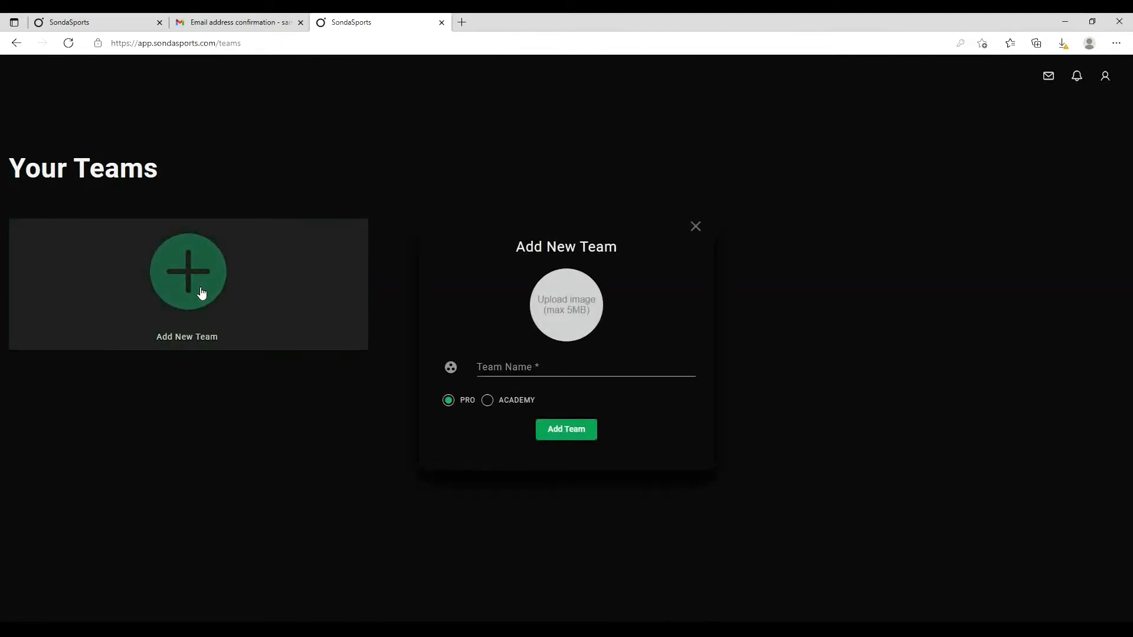
click(561, 304)
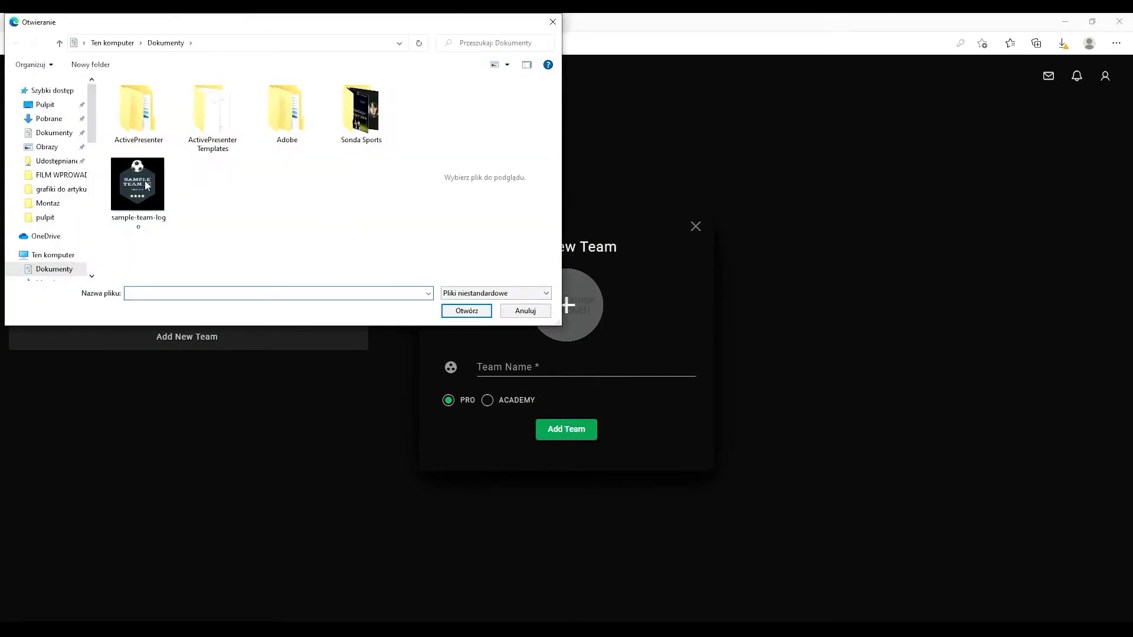
click(146, 185)
click(456, 316)
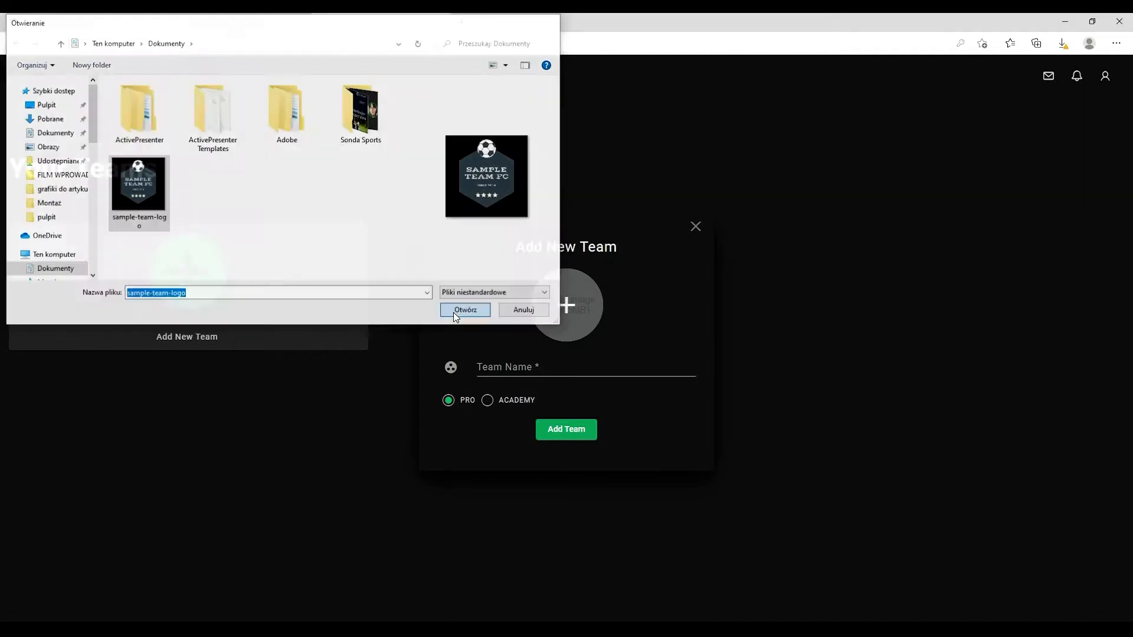
drag(651, 357, 484, 349)
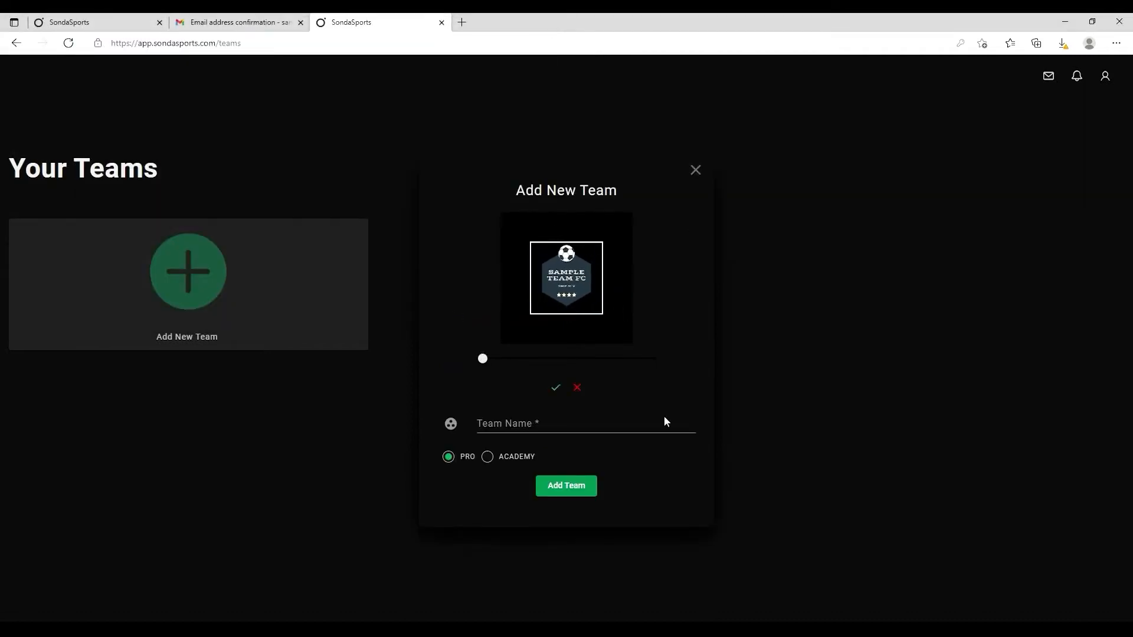
click(555, 387)
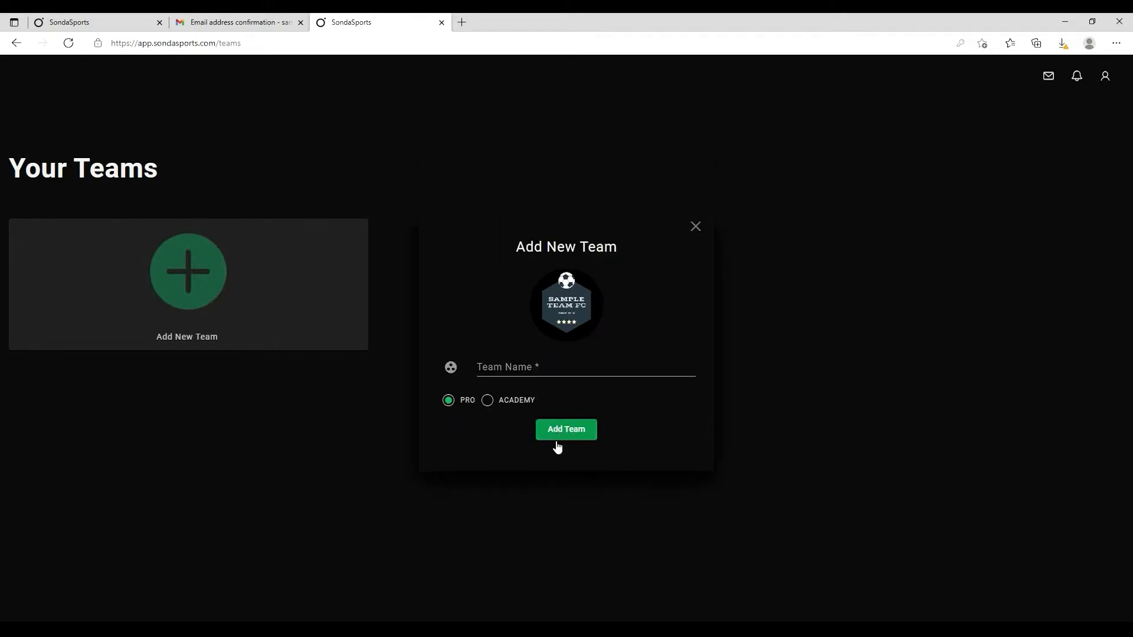
Set the new team's type to PRO, name it Sample Team and add it.
click(487, 401)
click(448, 401)
click(503, 365)
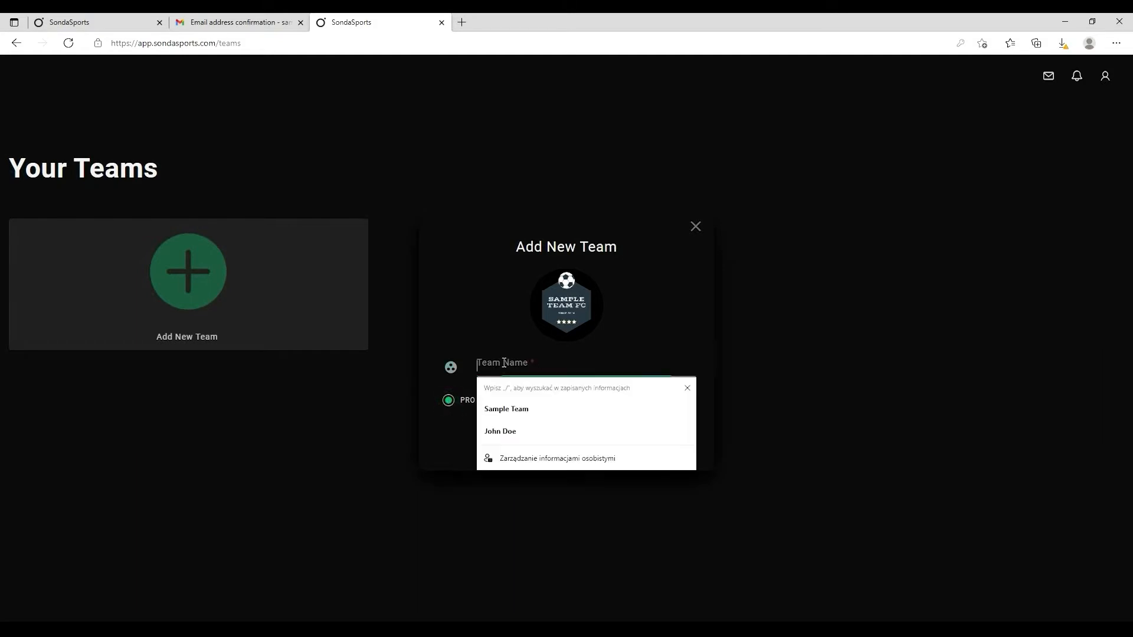
click(505, 415)
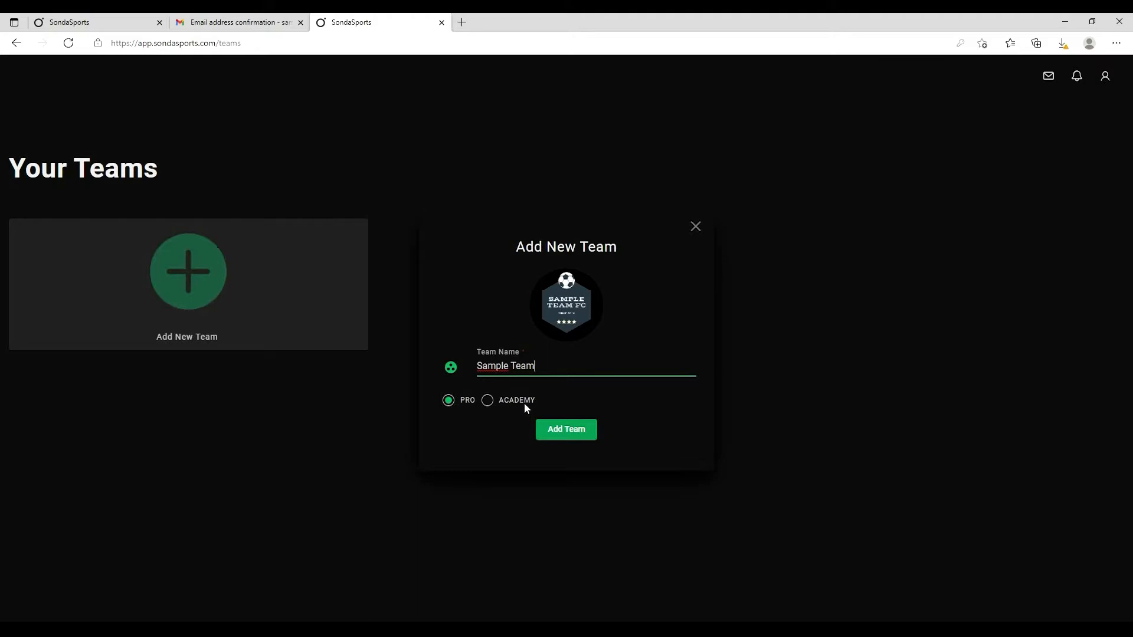
click(562, 431)
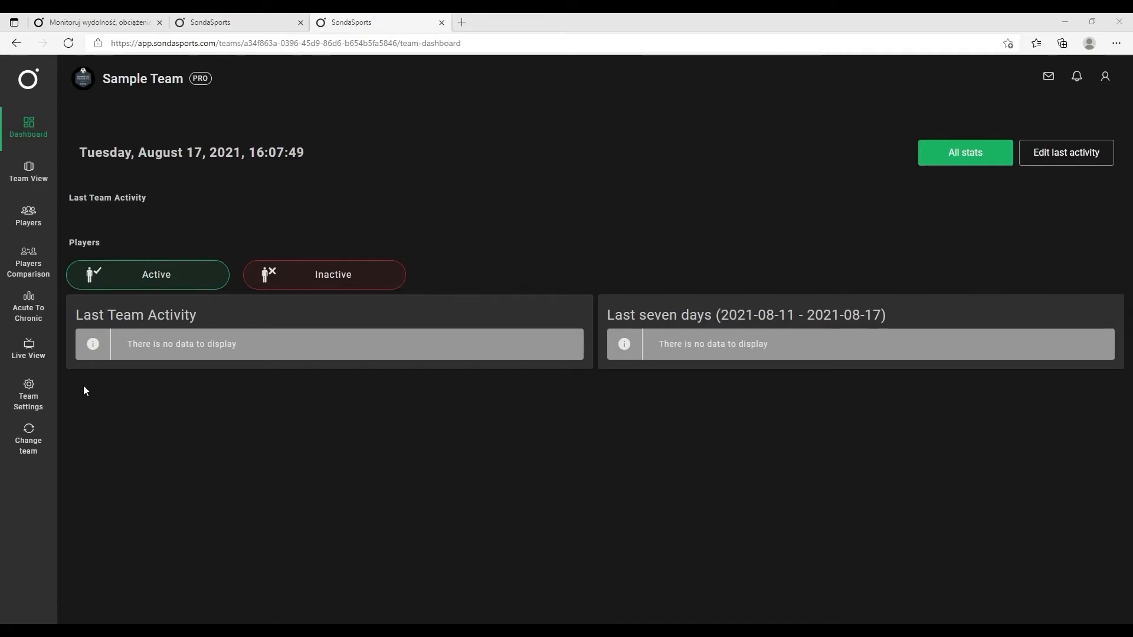
Open the team settings and check how the team name and team role are edited in the basic info.
click(30, 398)
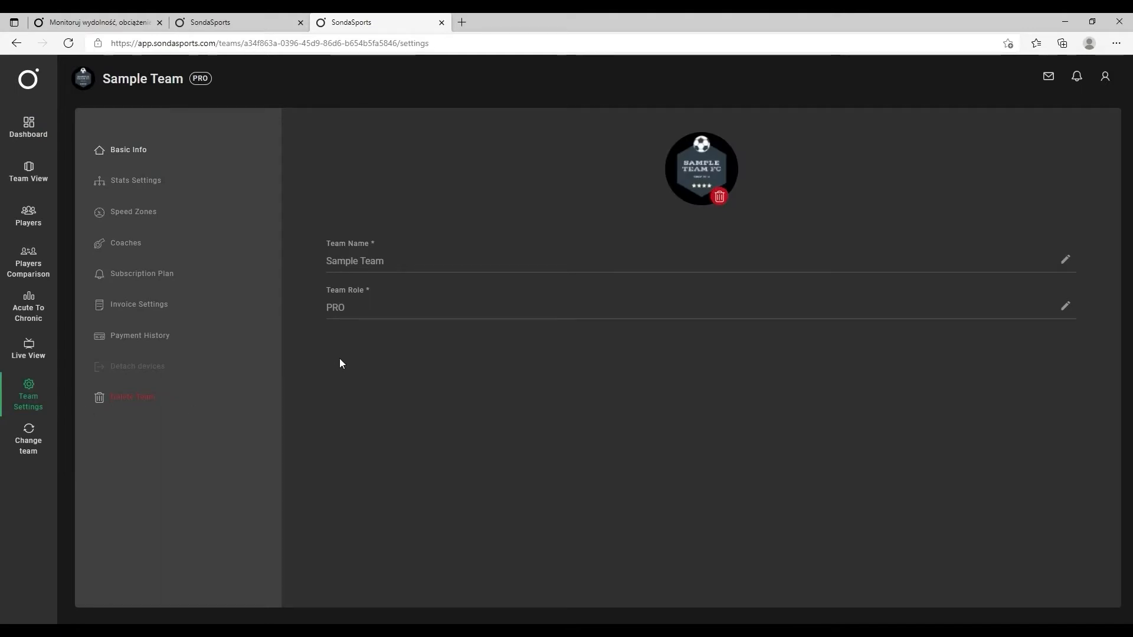
click(1068, 260)
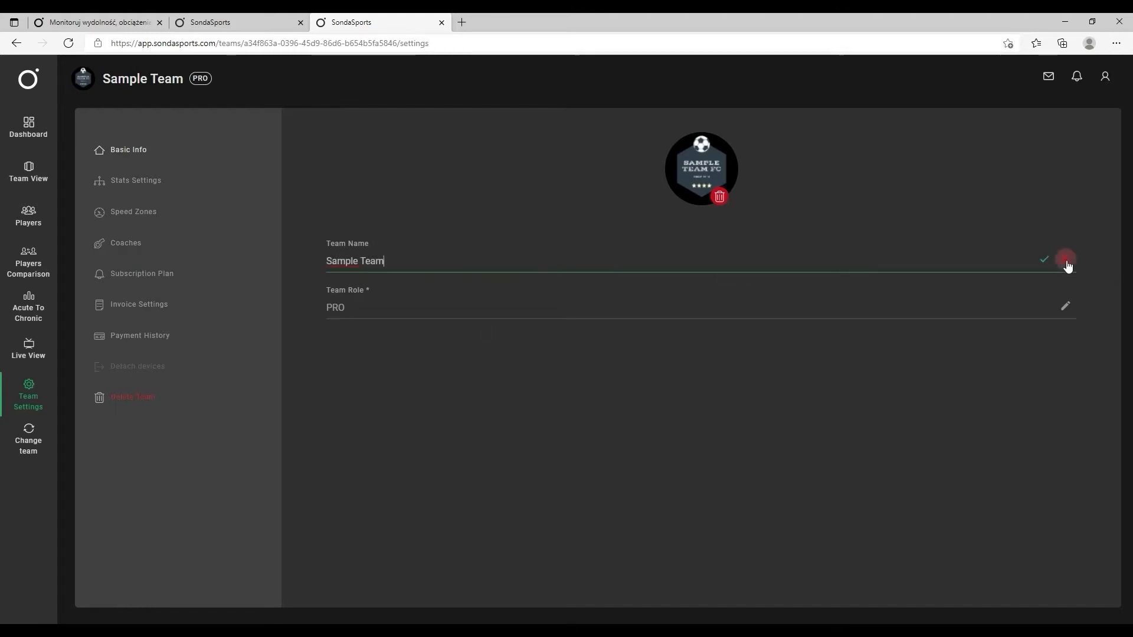
click(1050, 262)
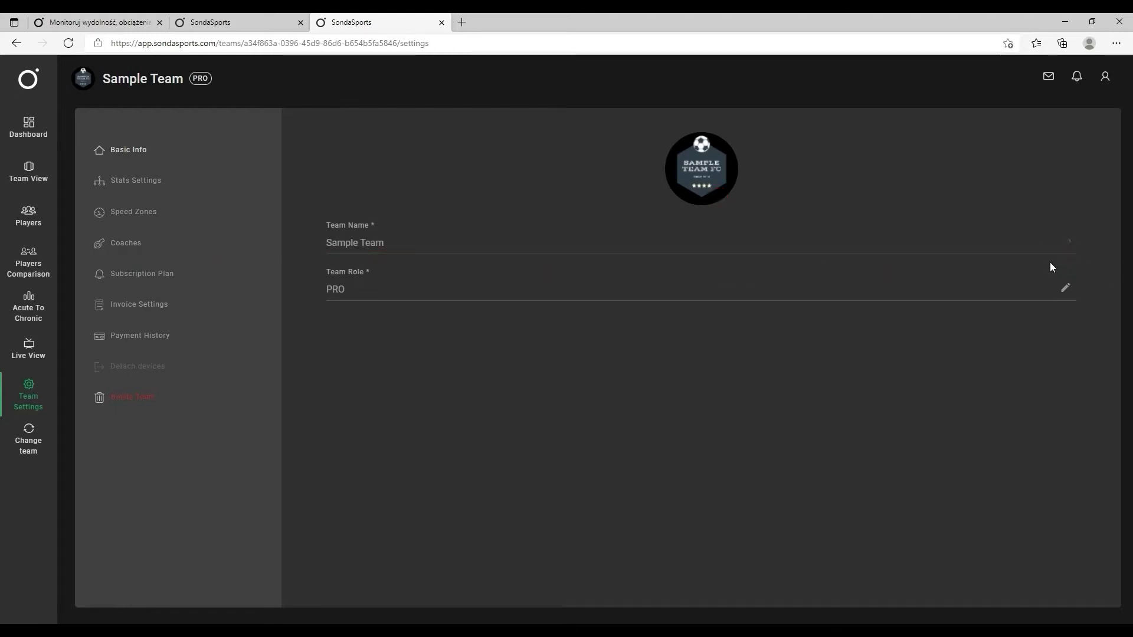
click(1065, 289)
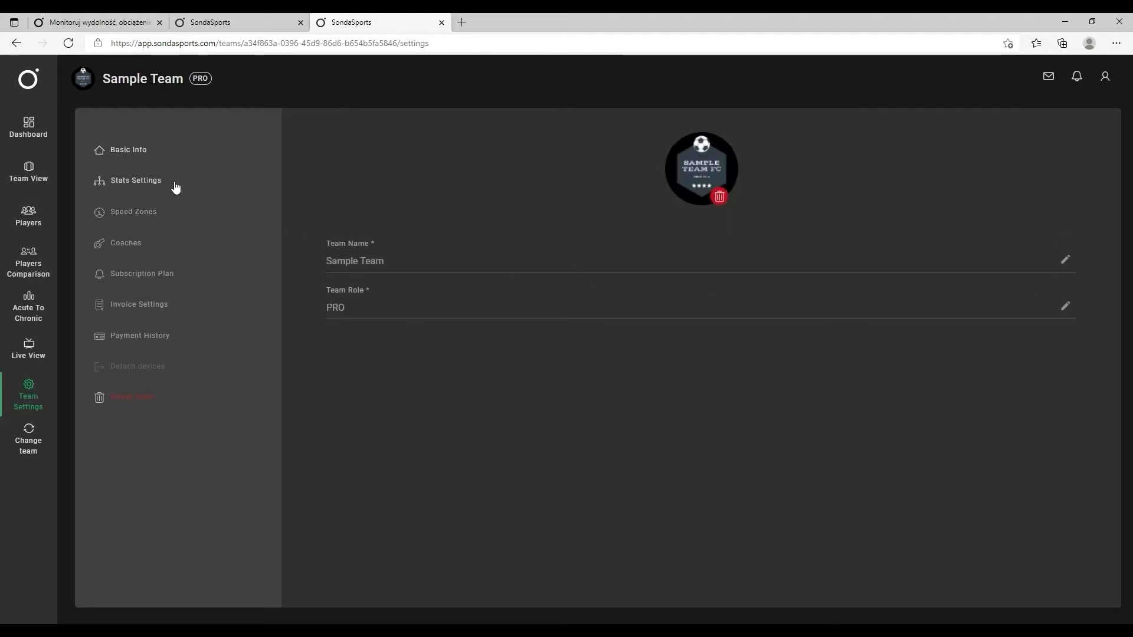
Open the stats settings and switch the Total distance and HR avg favourite marks over and back again.
click(127, 187)
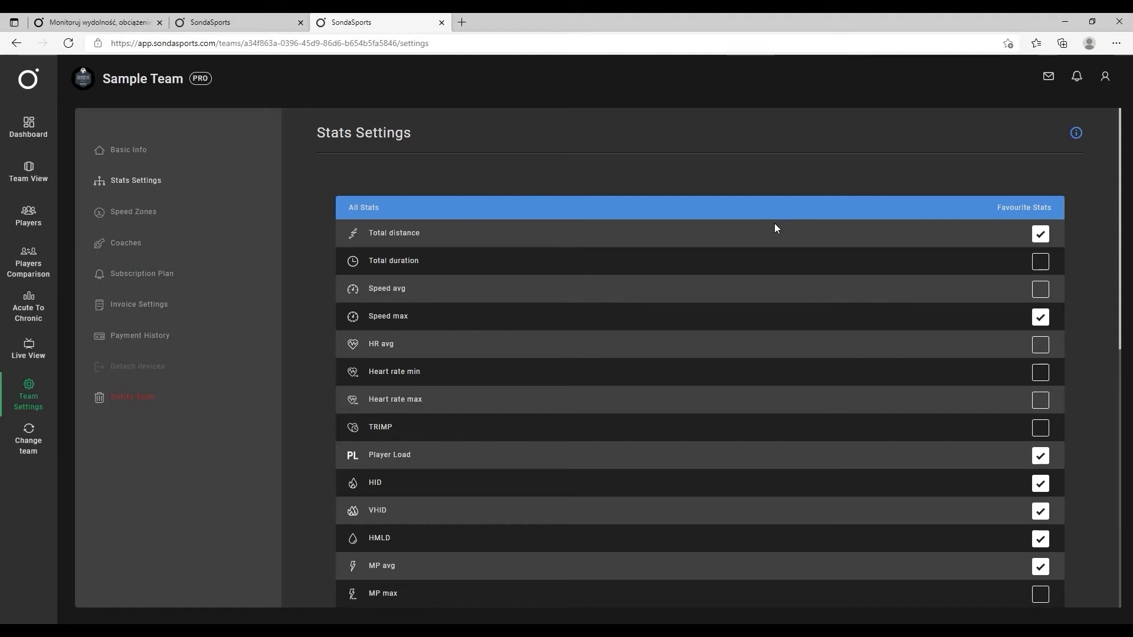
click(1043, 239)
click(1042, 236)
click(1042, 348)
click(1042, 348)
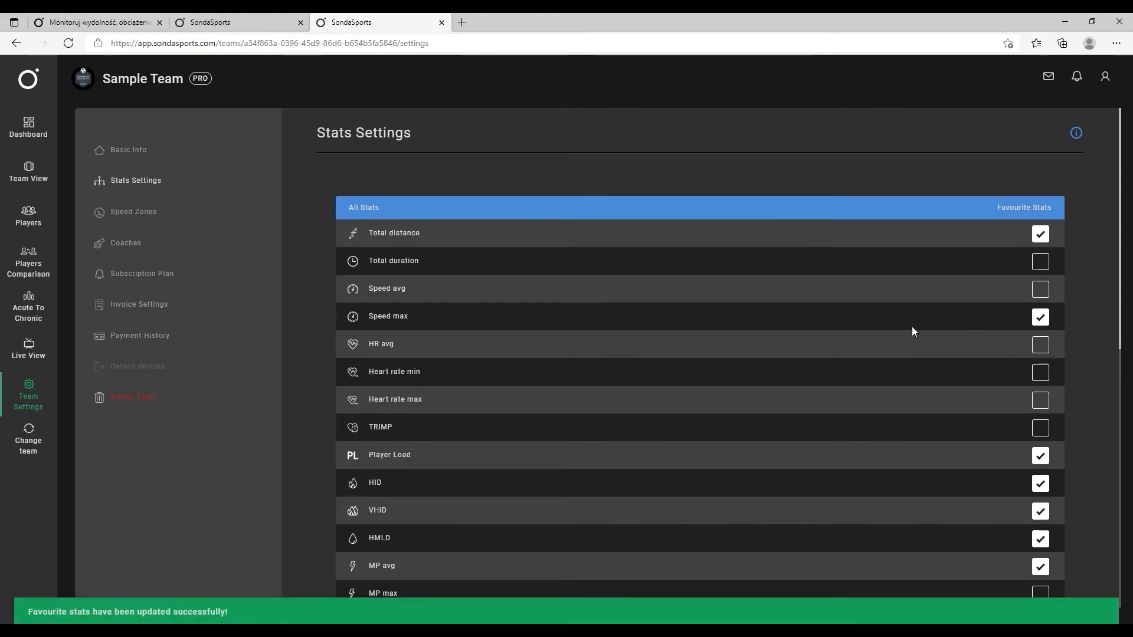
Examine the full list of stats and which ones are marked as favourites.
scroll(748, 334, down, 4)
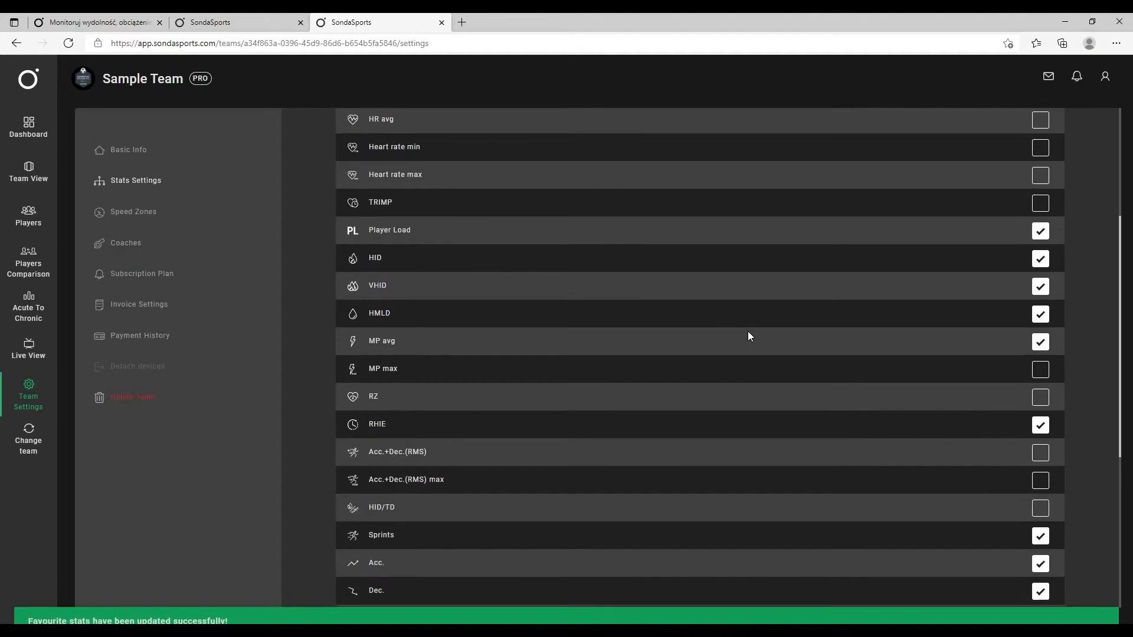
scroll(738, 334, down, 1)
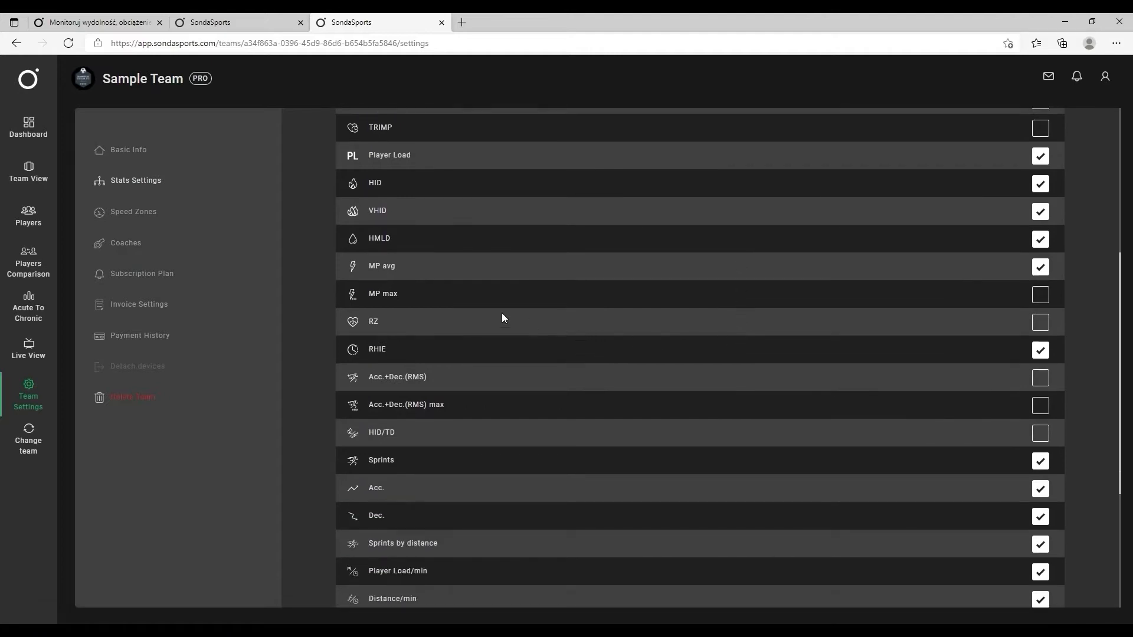
scroll(482, 312, down, 4)
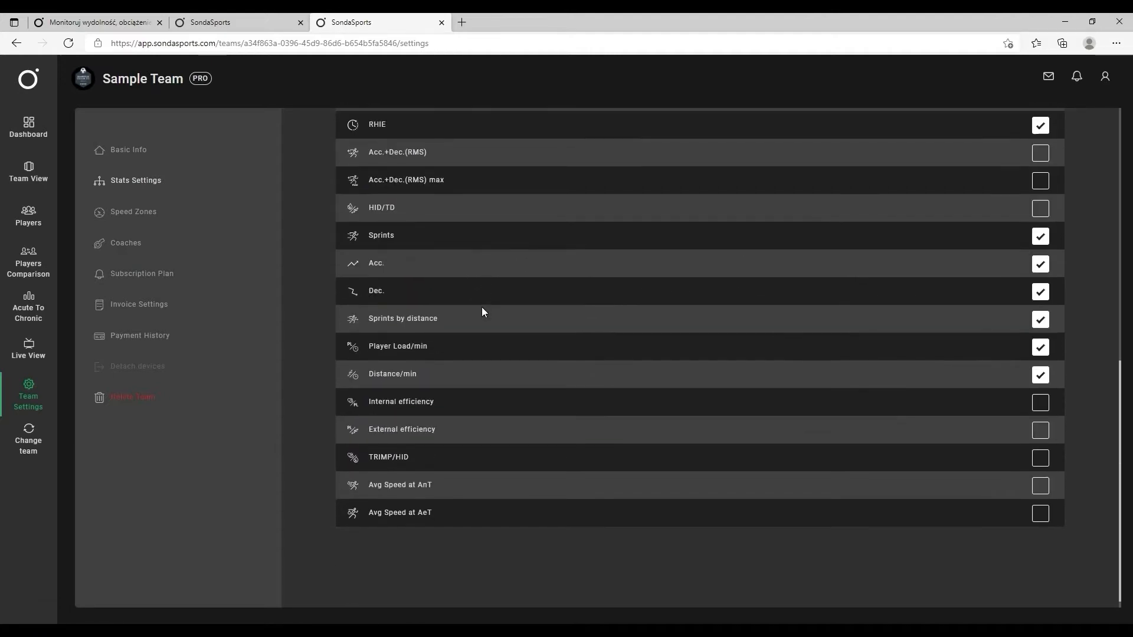
scroll(482, 306, up, 3)
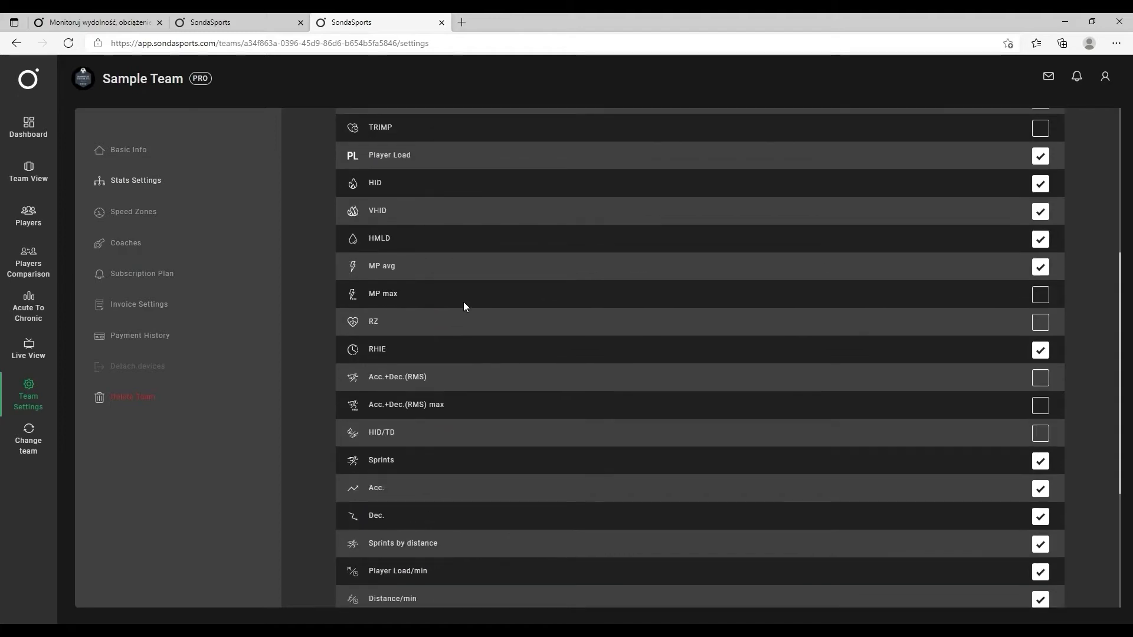
scroll(464, 306, up, 4)
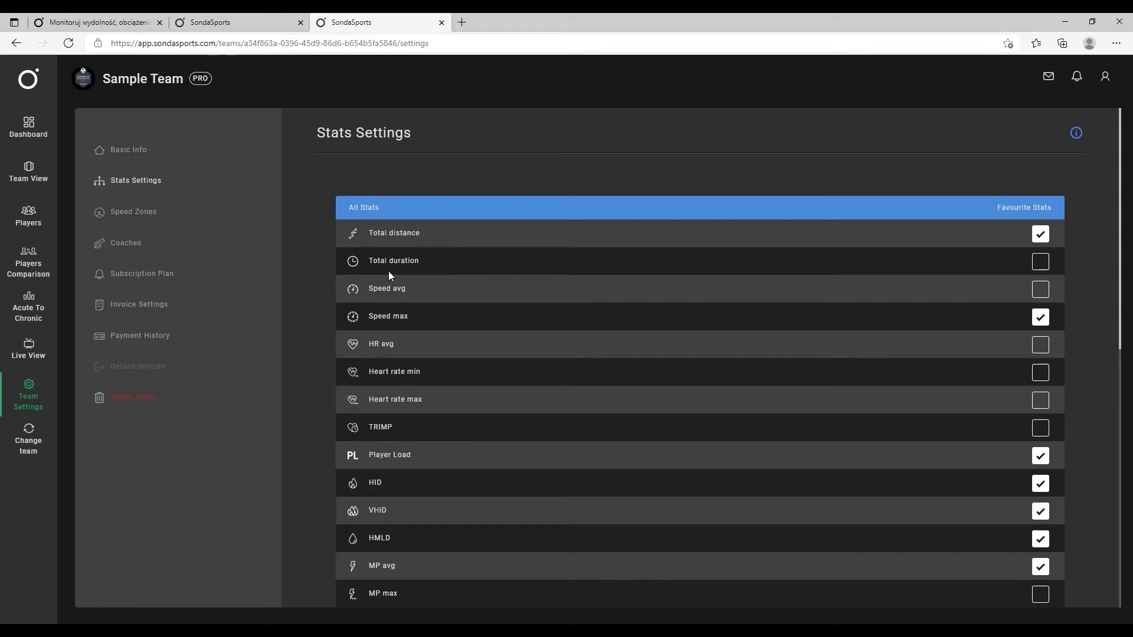
Review the team's speed zones, coaches, subscription plan, invoice settings and payment history, and check the delete team option without deleting the team.
click(113, 214)
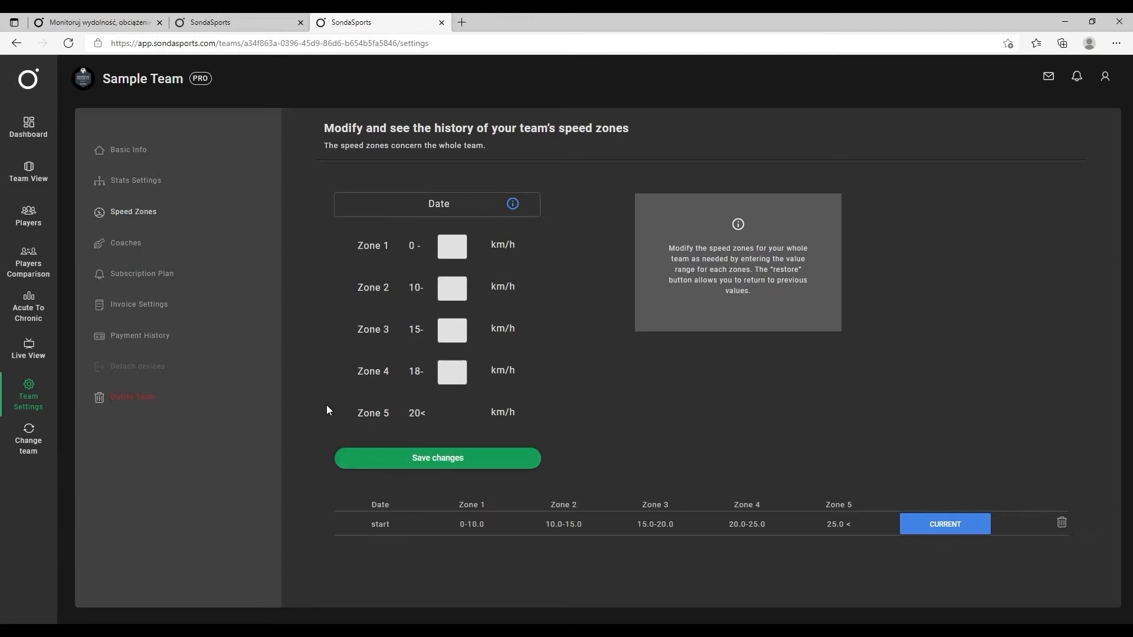
click(118, 248)
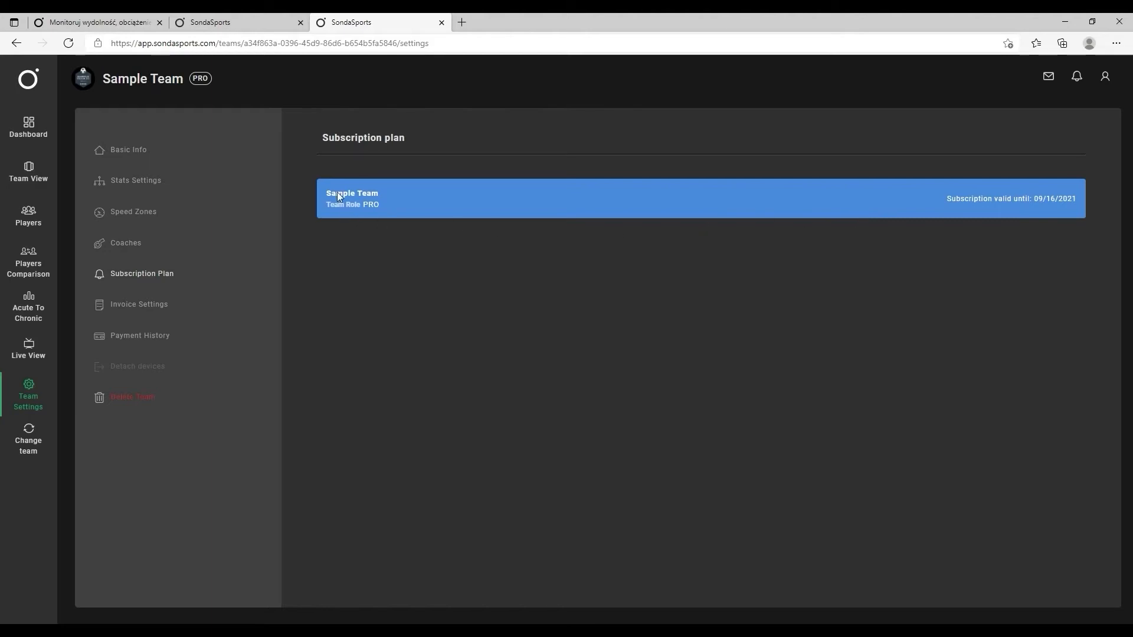
click(126, 310)
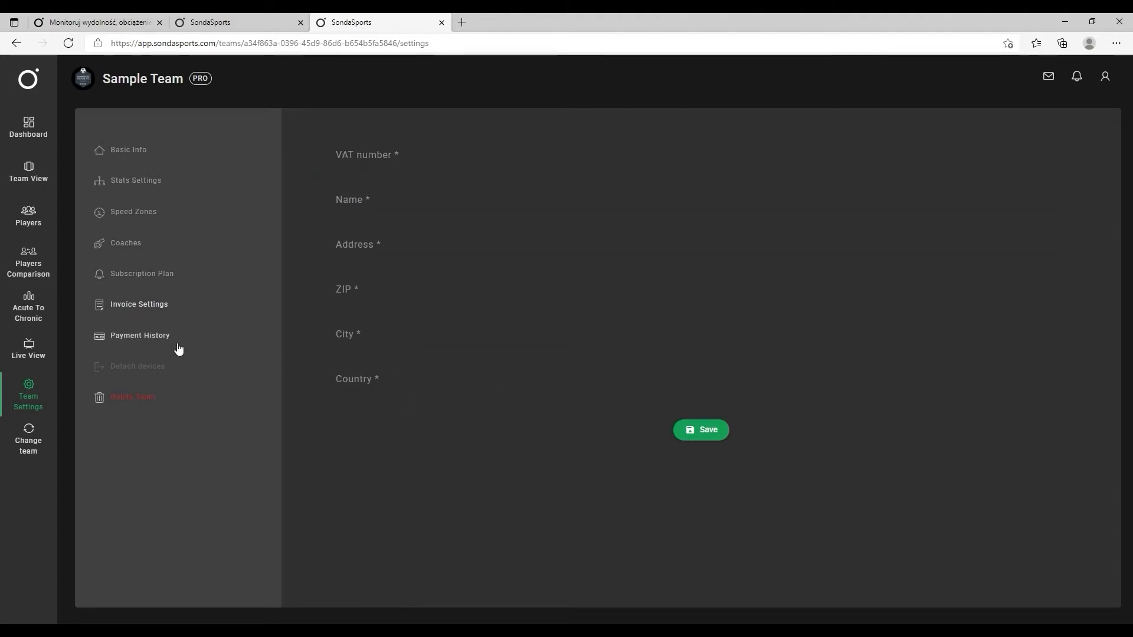
click(142, 335)
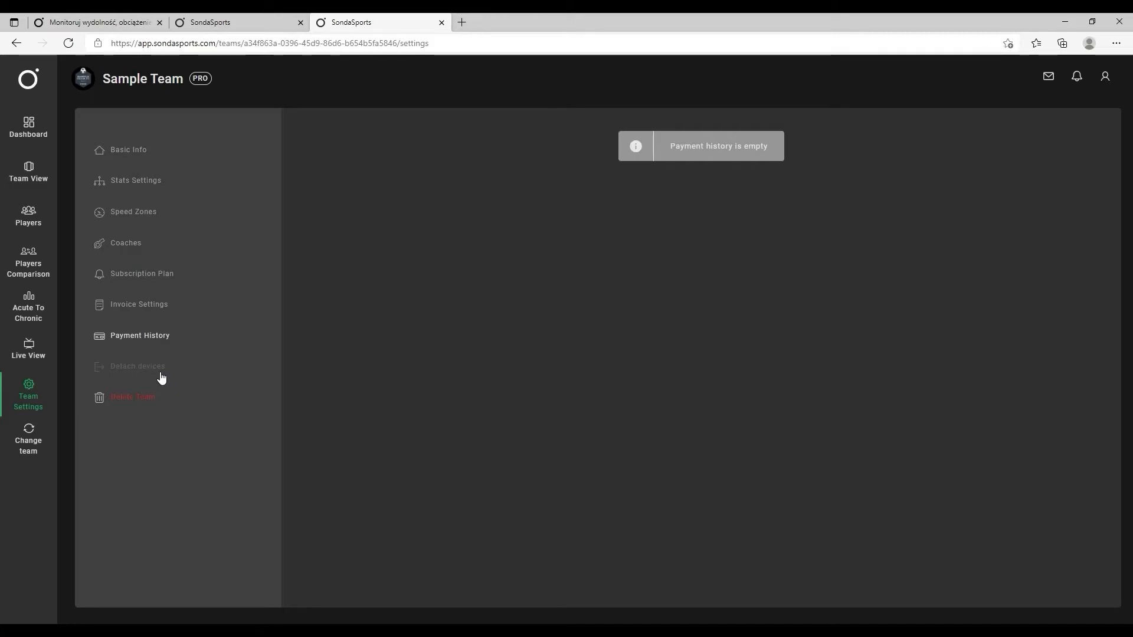
click(135, 399)
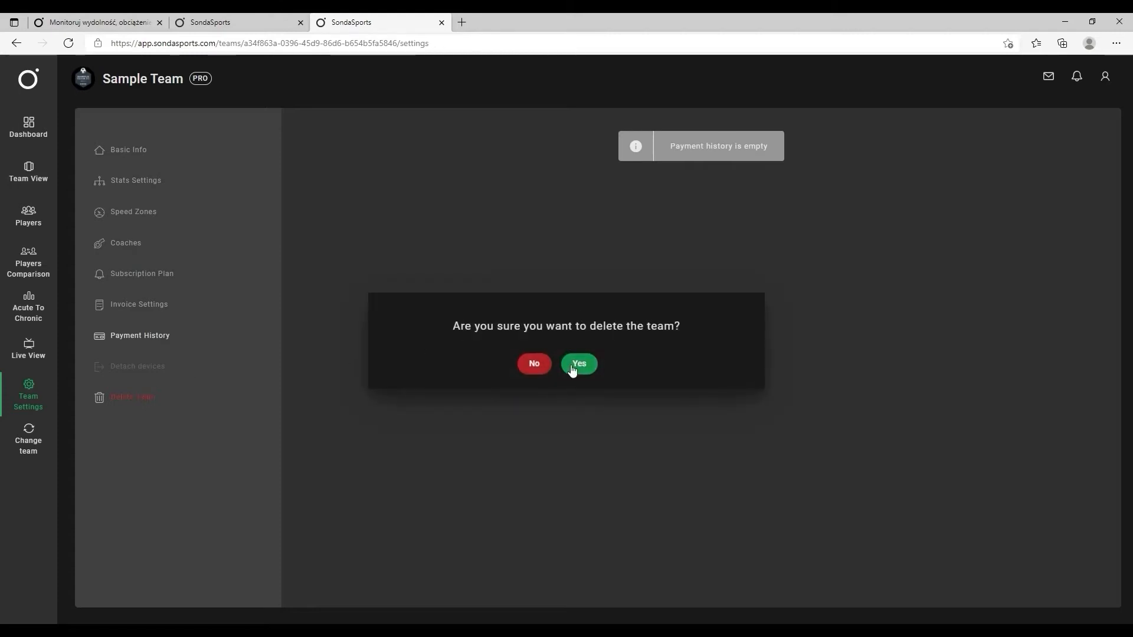
click(529, 365)
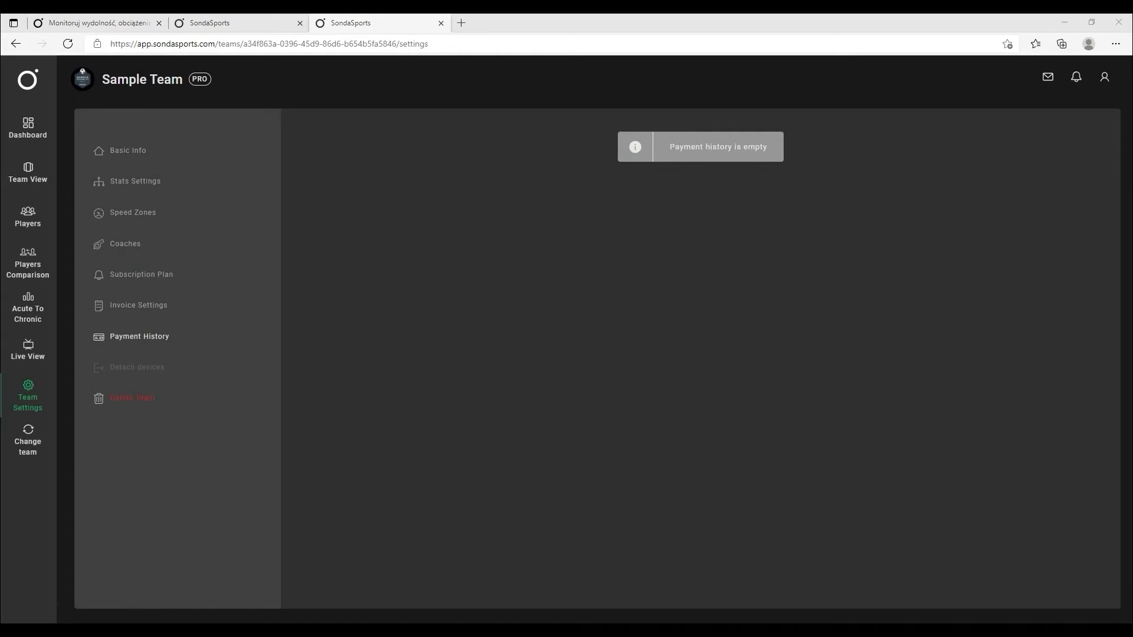
Go to the team's players and start adding a player by creating a new player's profile.
click(28, 217)
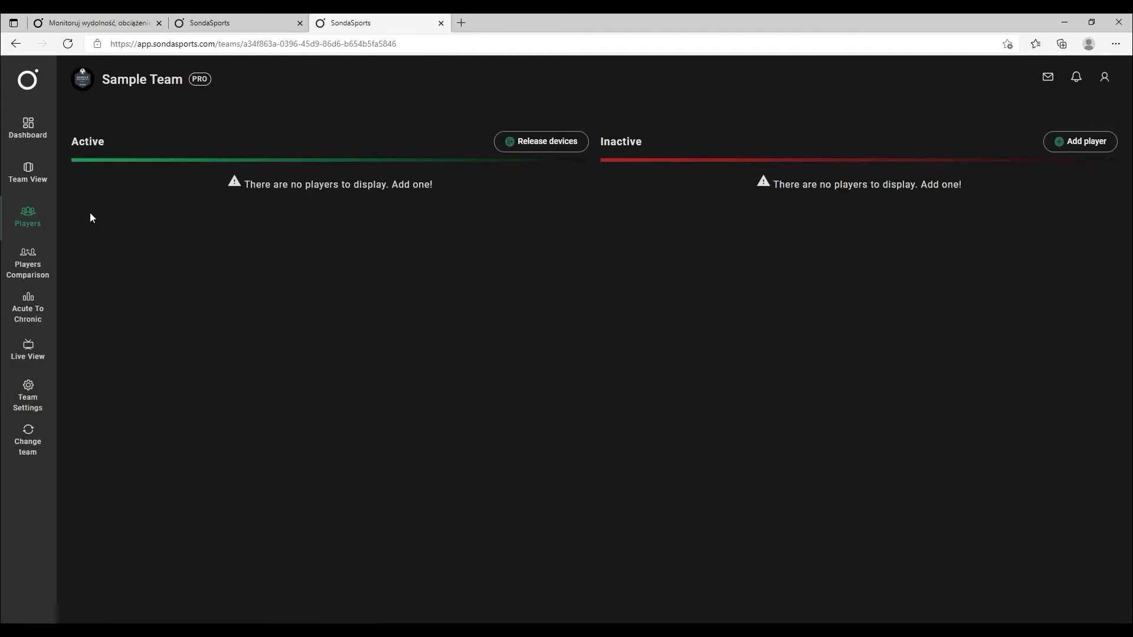
click(1073, 142)
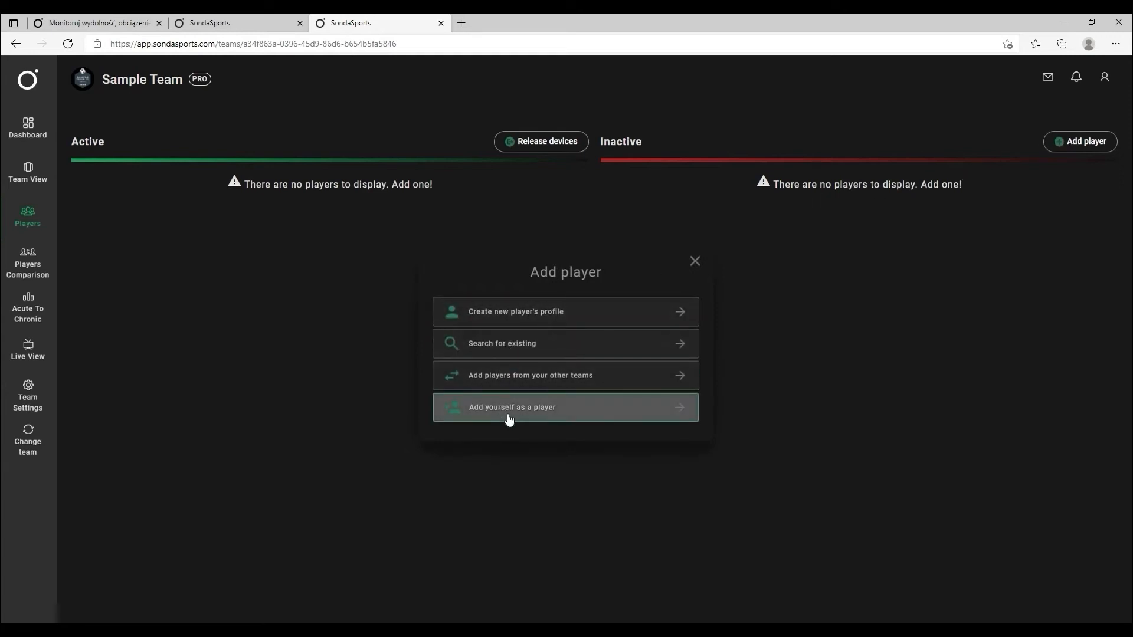
click(599, 318)
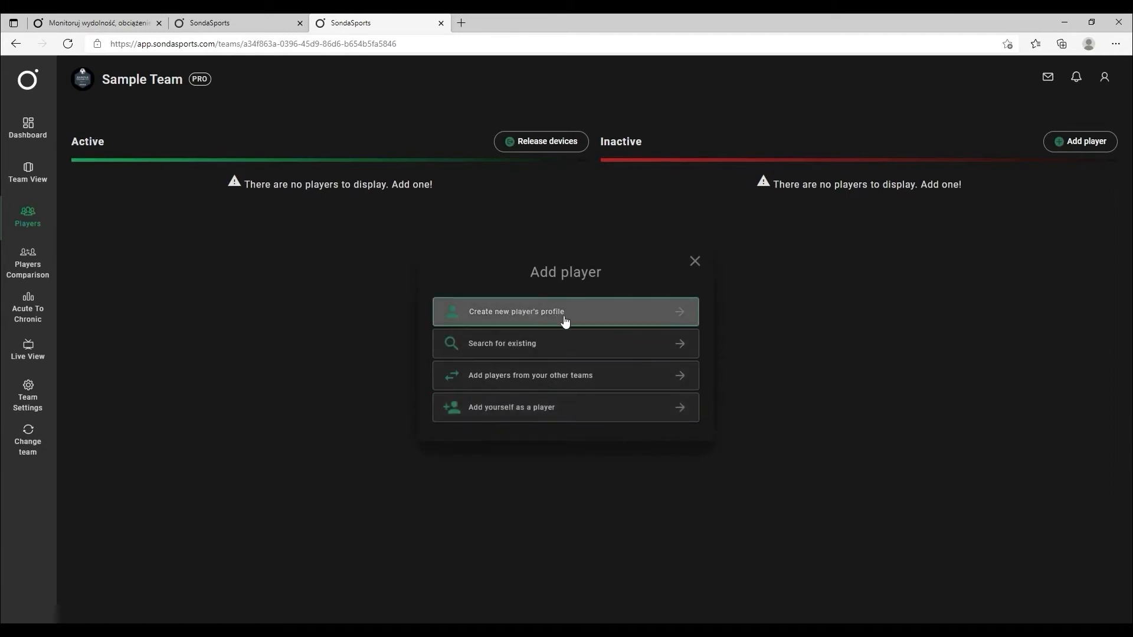
click(598, 321)
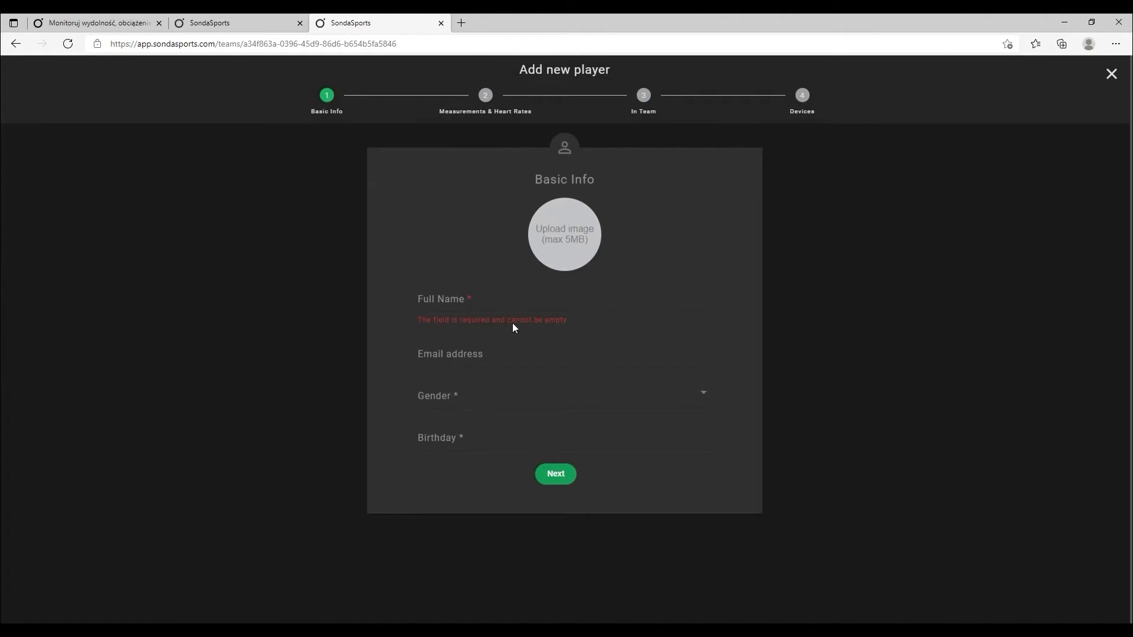
Enter the new player's full name and fill in the email address with the saved suggestion.
click(471, 295)
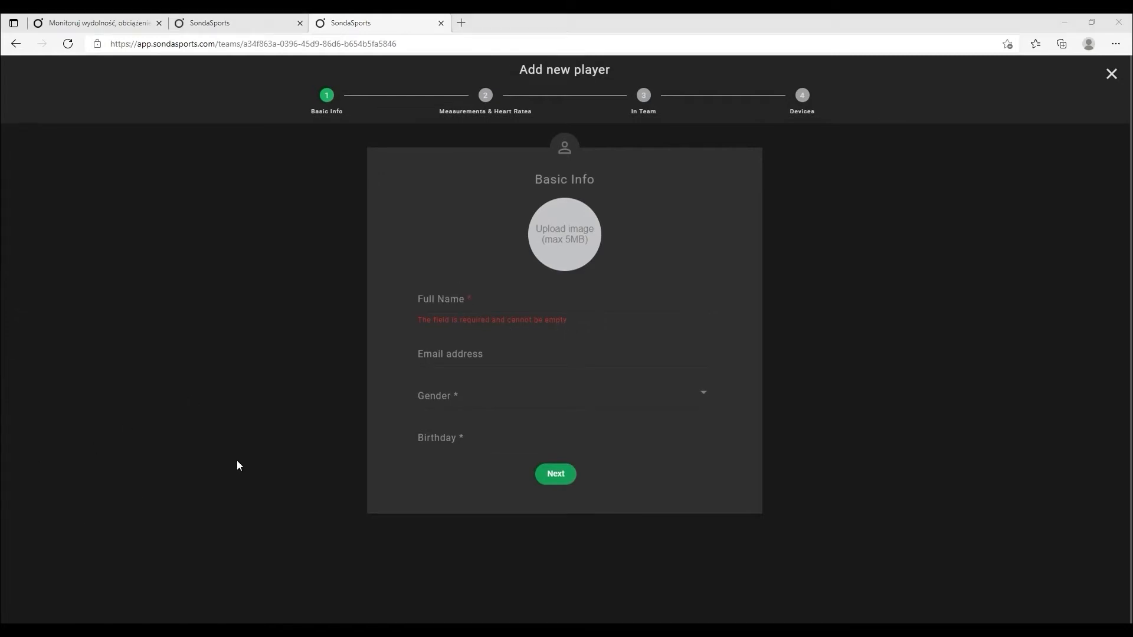
click(459, 297)
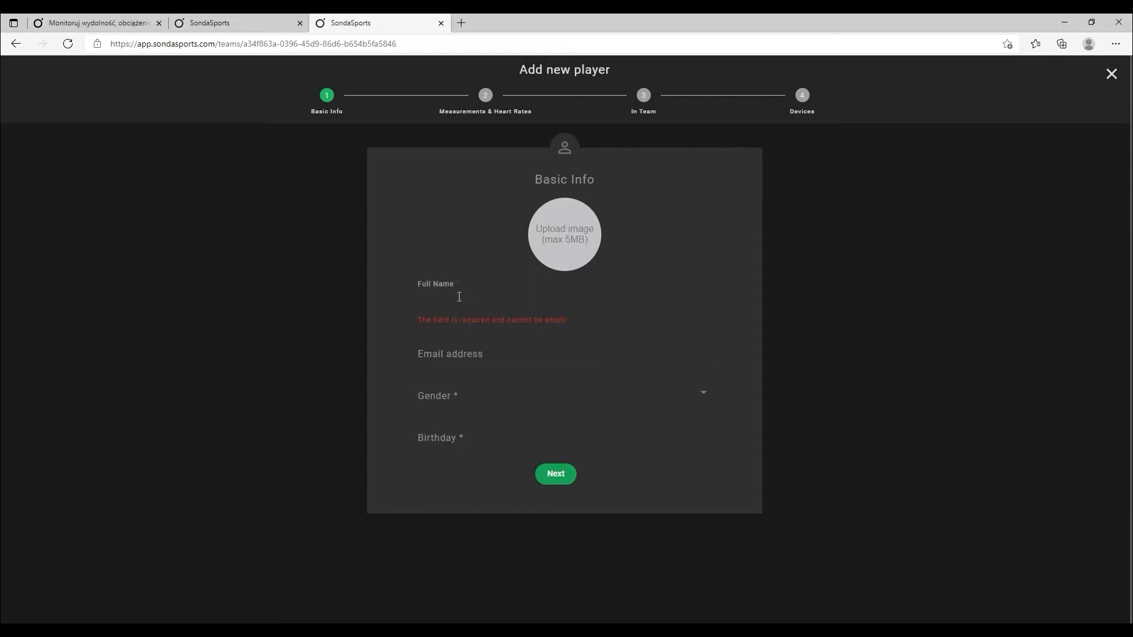
text(J)
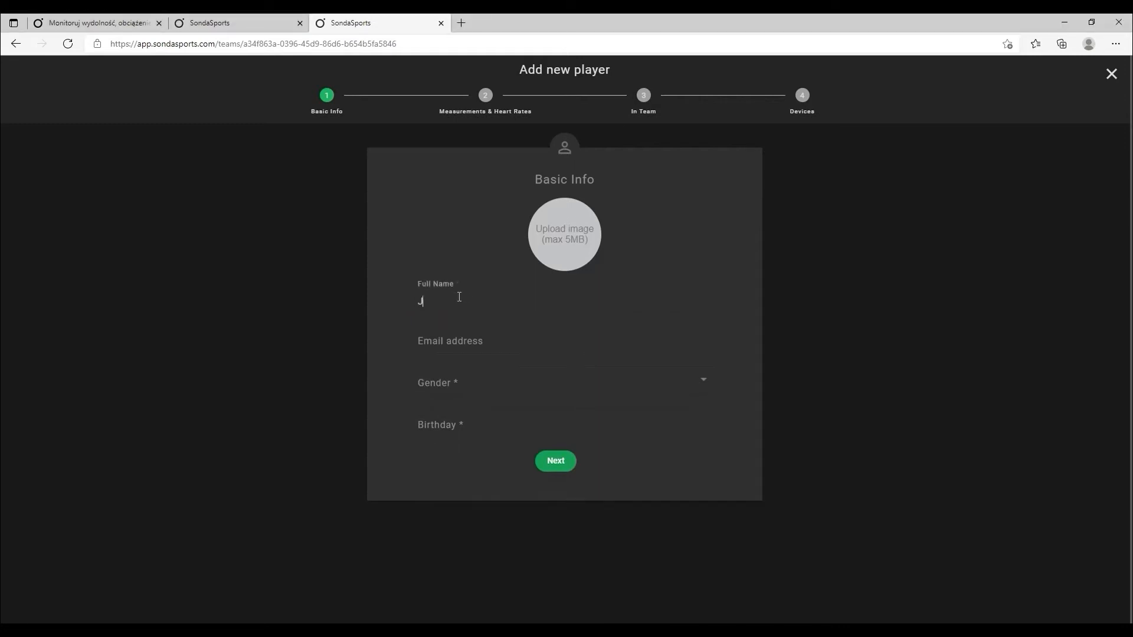
text(ohn Doe)
click(472, 341)
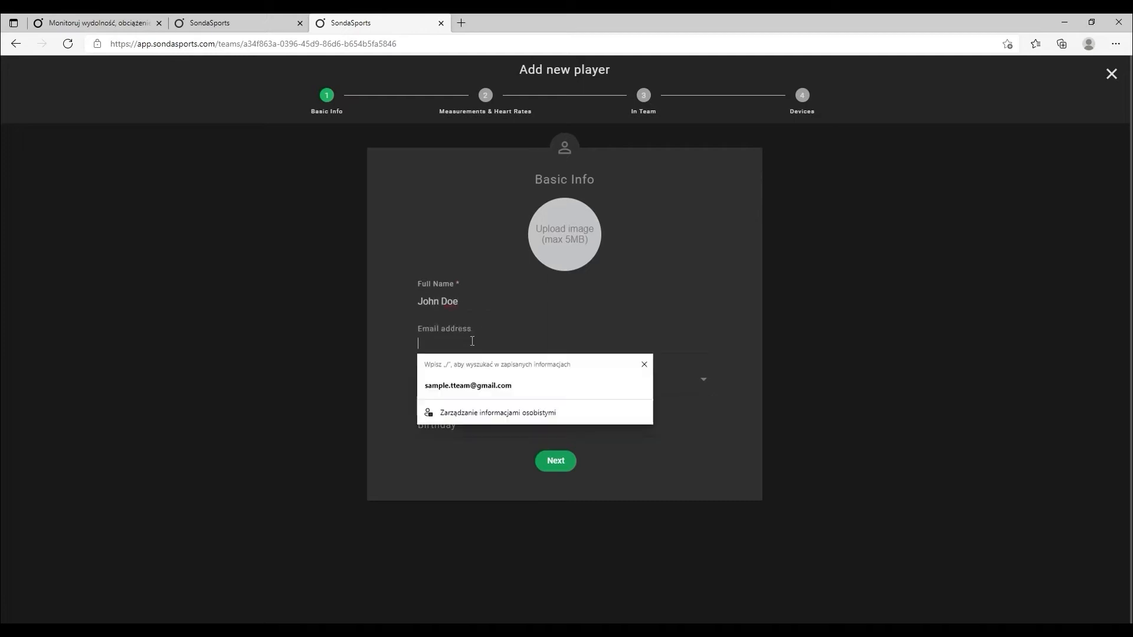
click(489, 385)
Set the player's gender to Male, choose the birthday and continue to the measurements and heart rates.
click(463, 386)
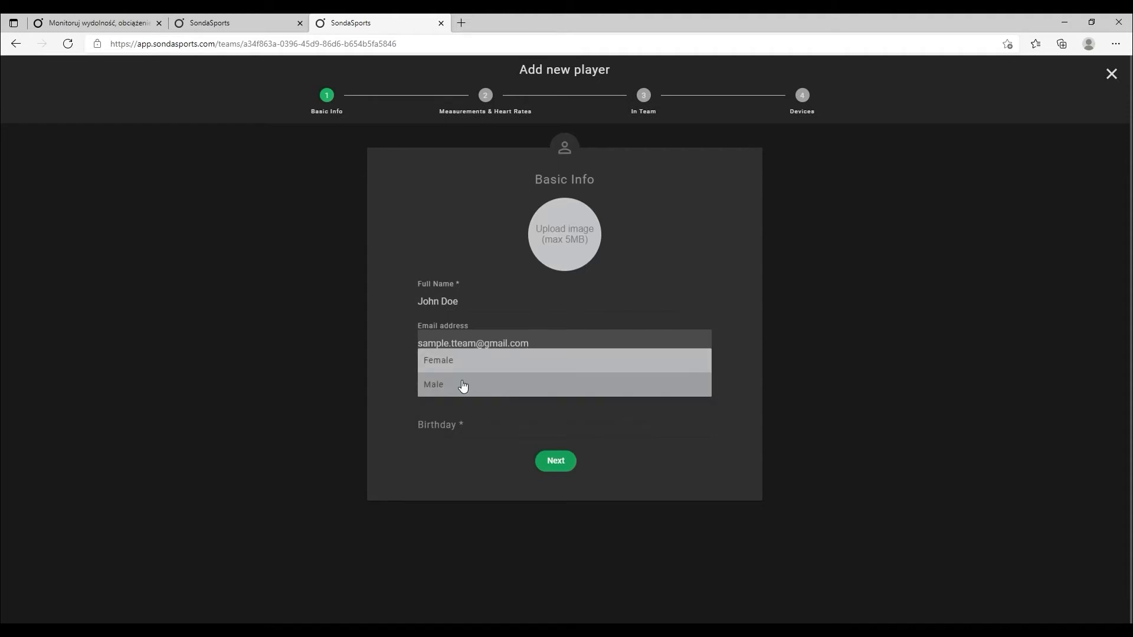
click(448, 390)
click(472, 433)
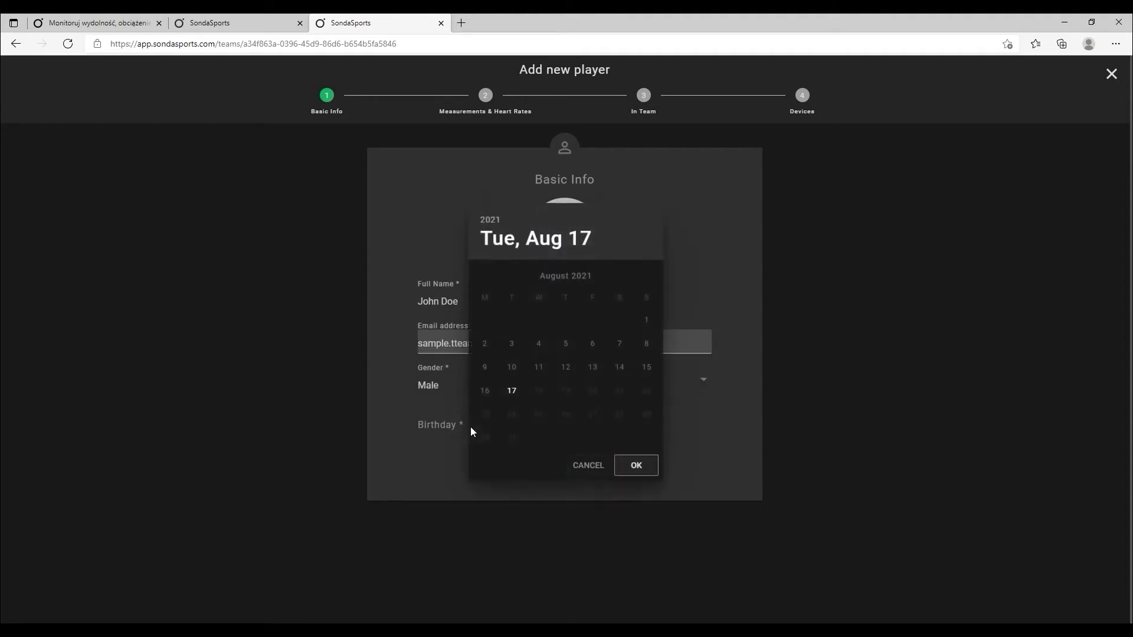
click(646, 320)
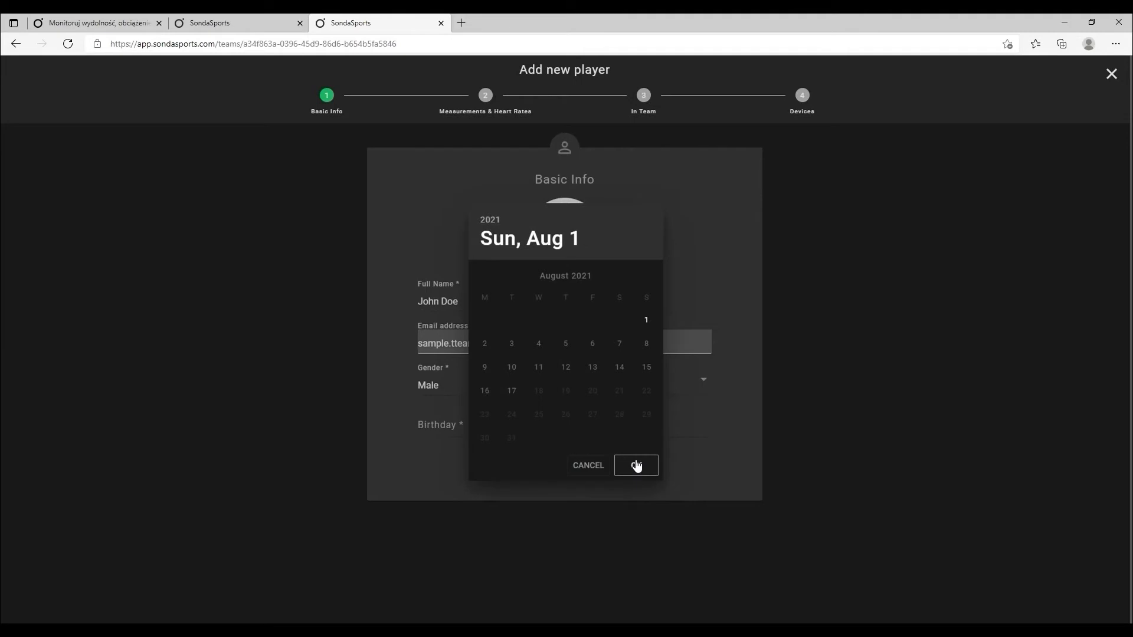
click(636, 466)
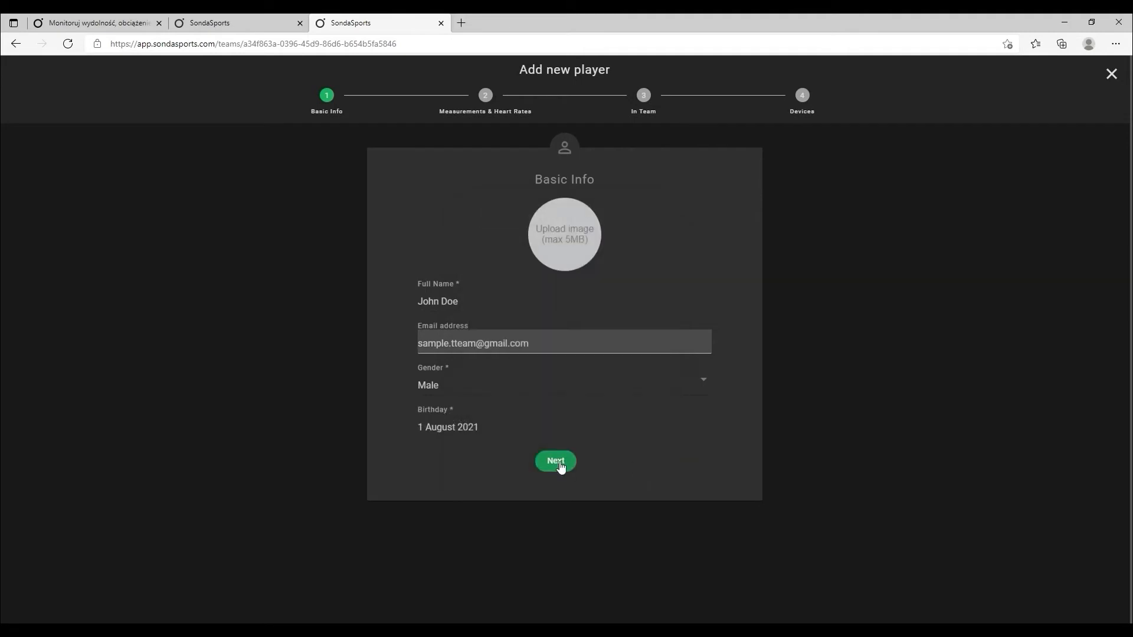
click(559, 467)
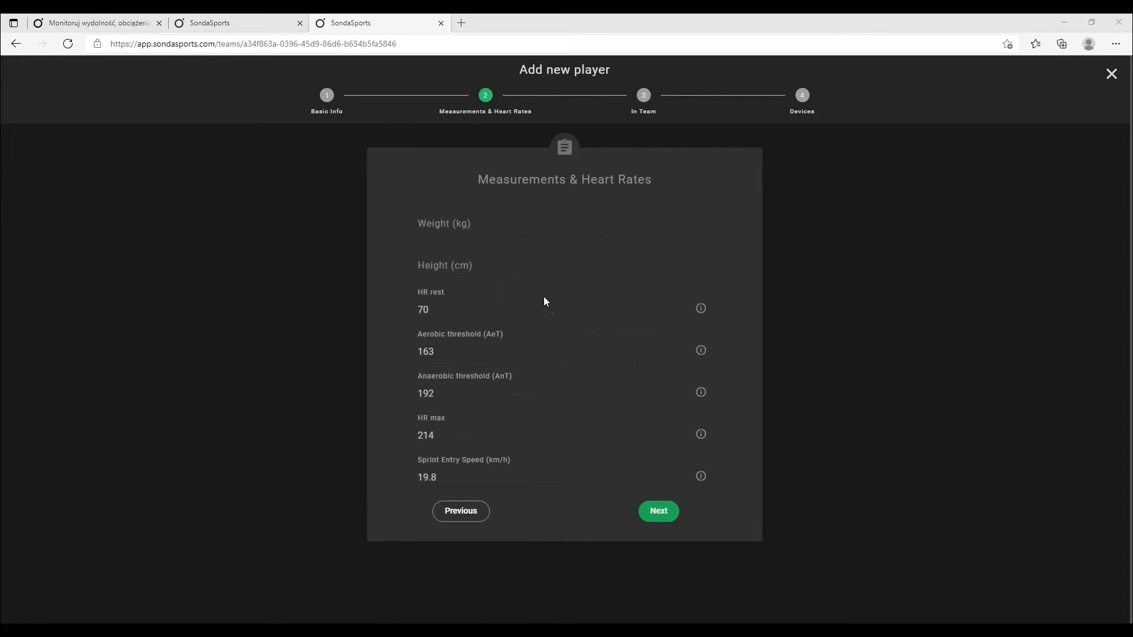
Set the player's weight to 65 kg and height to 174 cm, and continue to the in-team details.
click(452, 223)
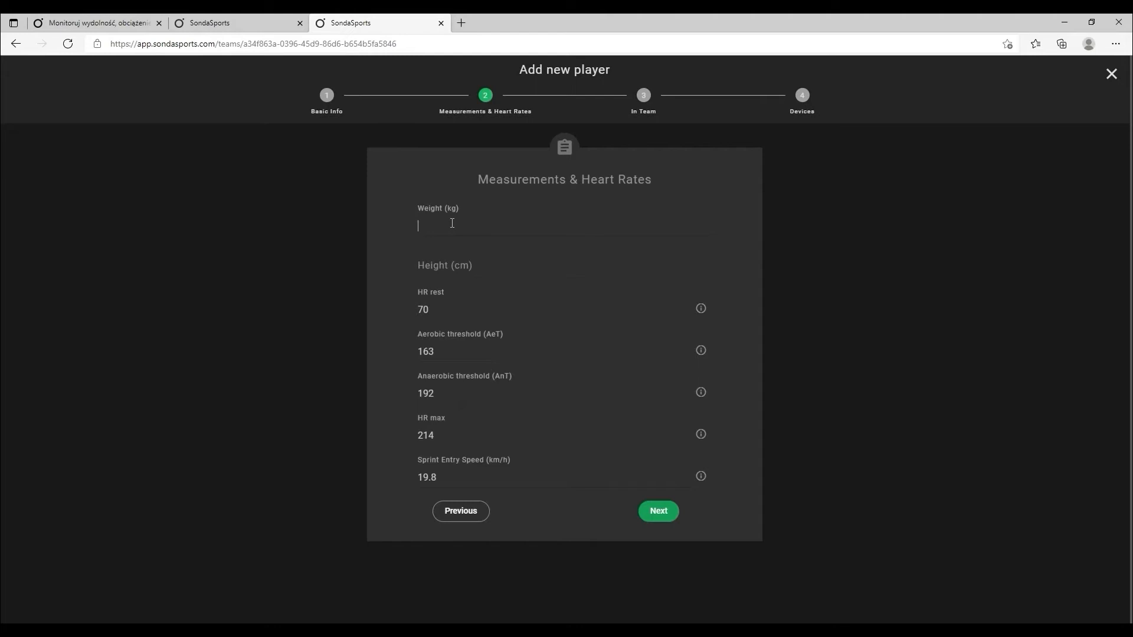
text(65)
click(454, 268)
text(174)
click(663, 513)
Give the player number 1 and the position Defender, continue to the devices and check the serial number hint.
click(451, 225)
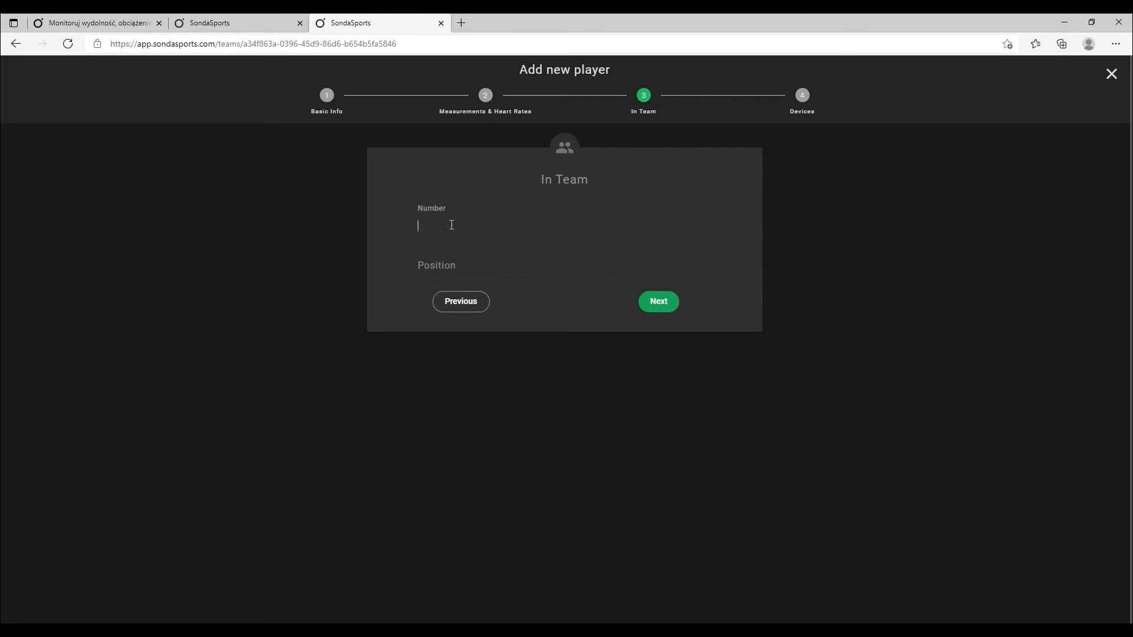
text(1)
click(464, 269)
text(Defende)
text(r)
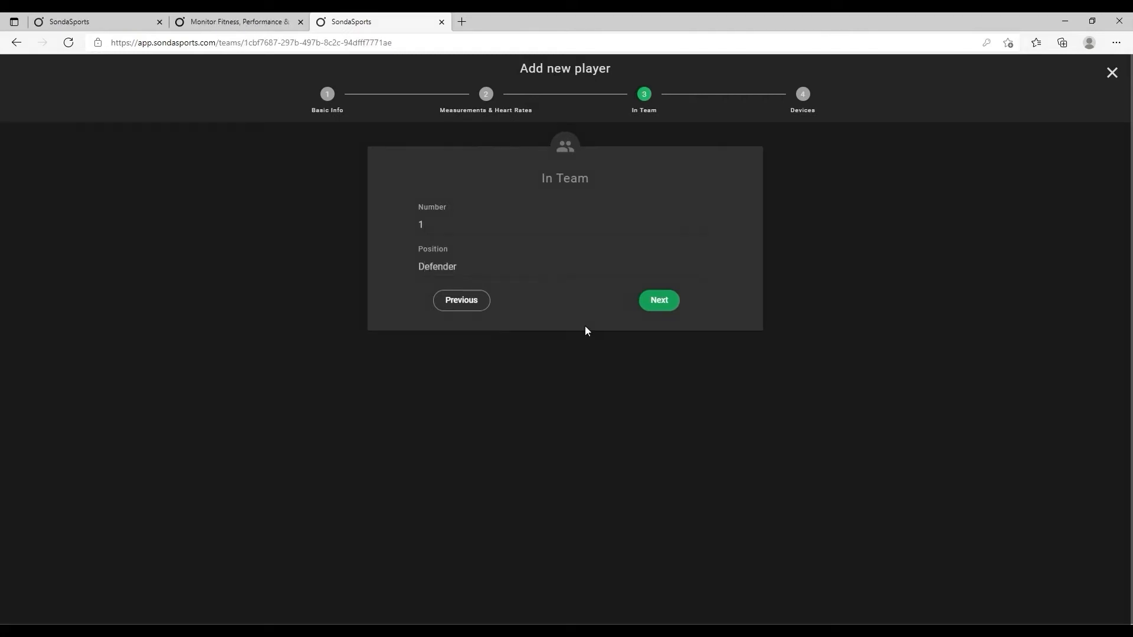
click(664, 300)
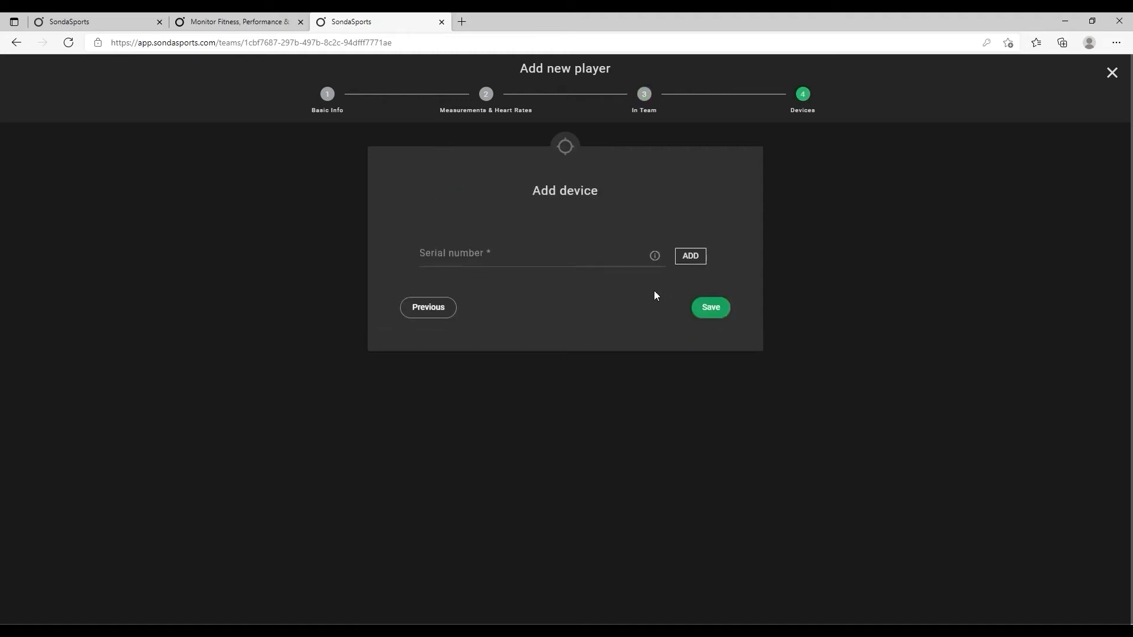
mouse_move(651, 260)
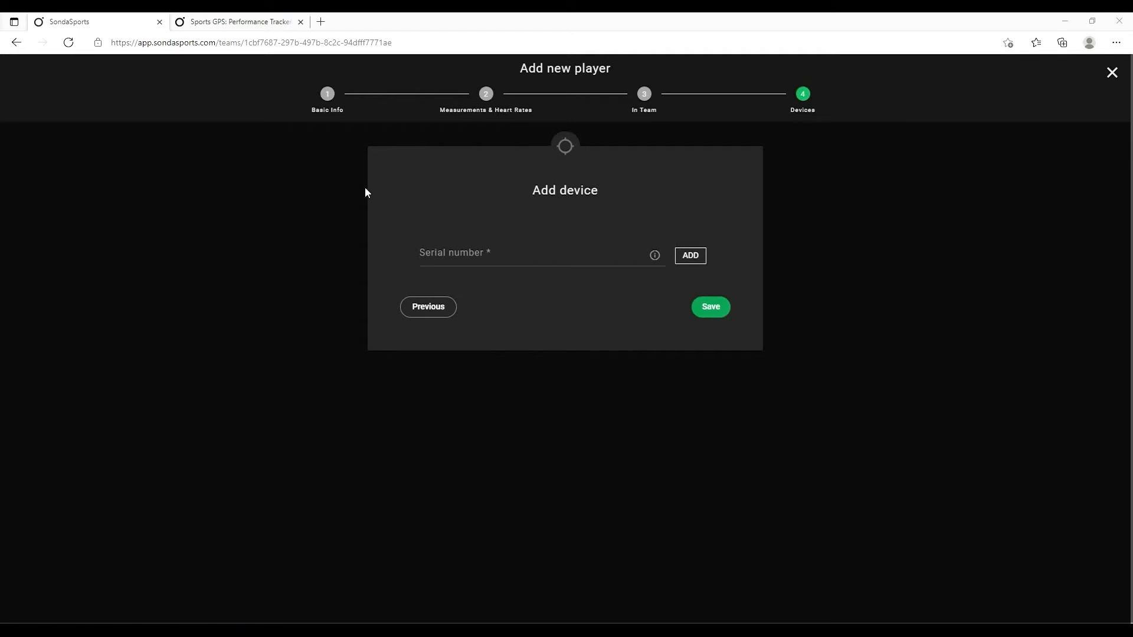
Open the demo account from the Sonda Sports website's For Coach page and enter the Sample Team dashboard.
click(247, 24)
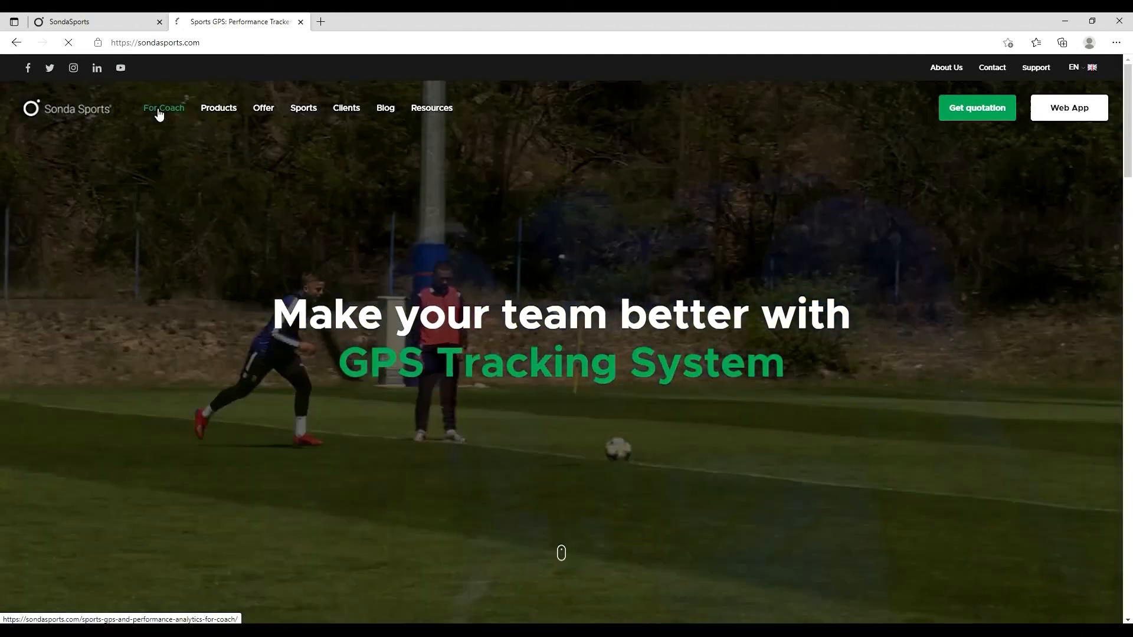
click(158, 114)
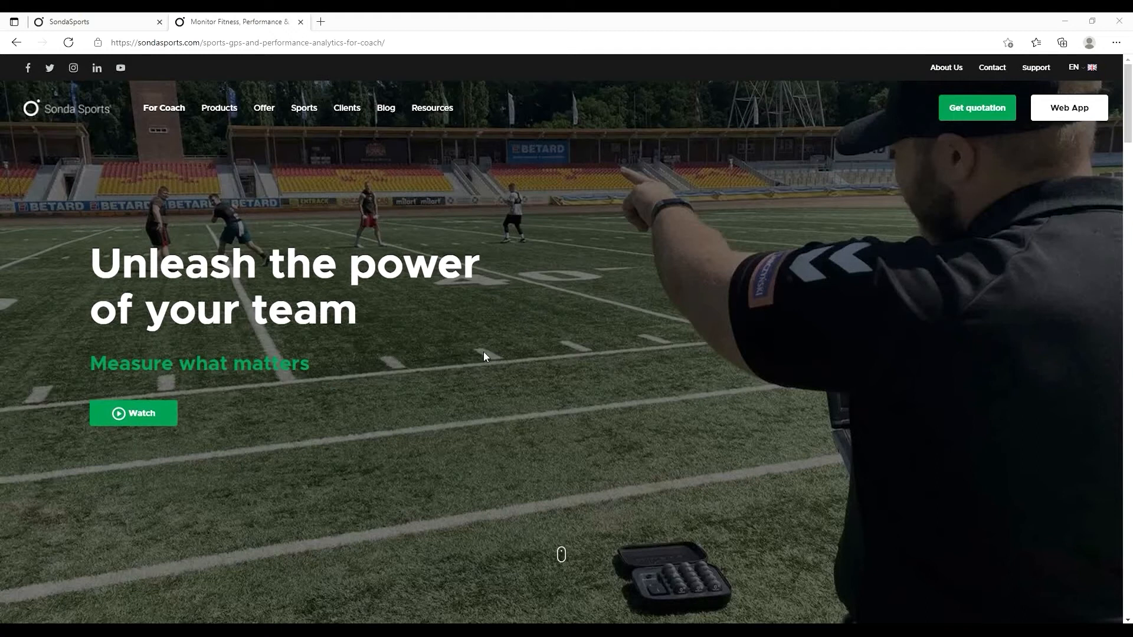
scroll(484, 354, down, 5)
scroll(484, 356, down, 9)
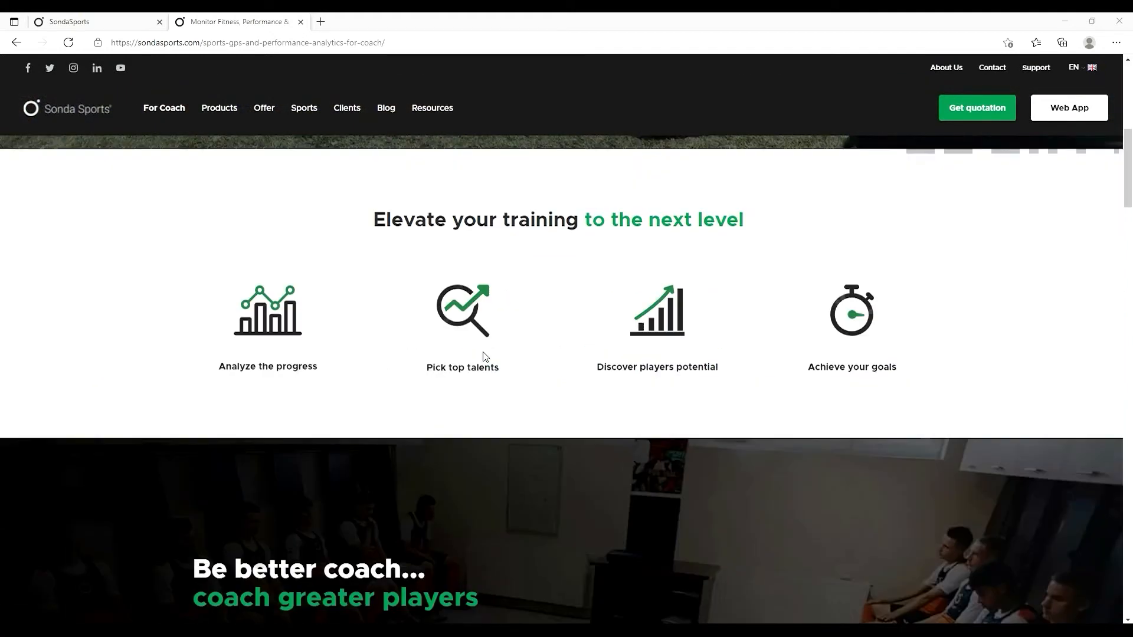
scroll(484, 353, down, 6)
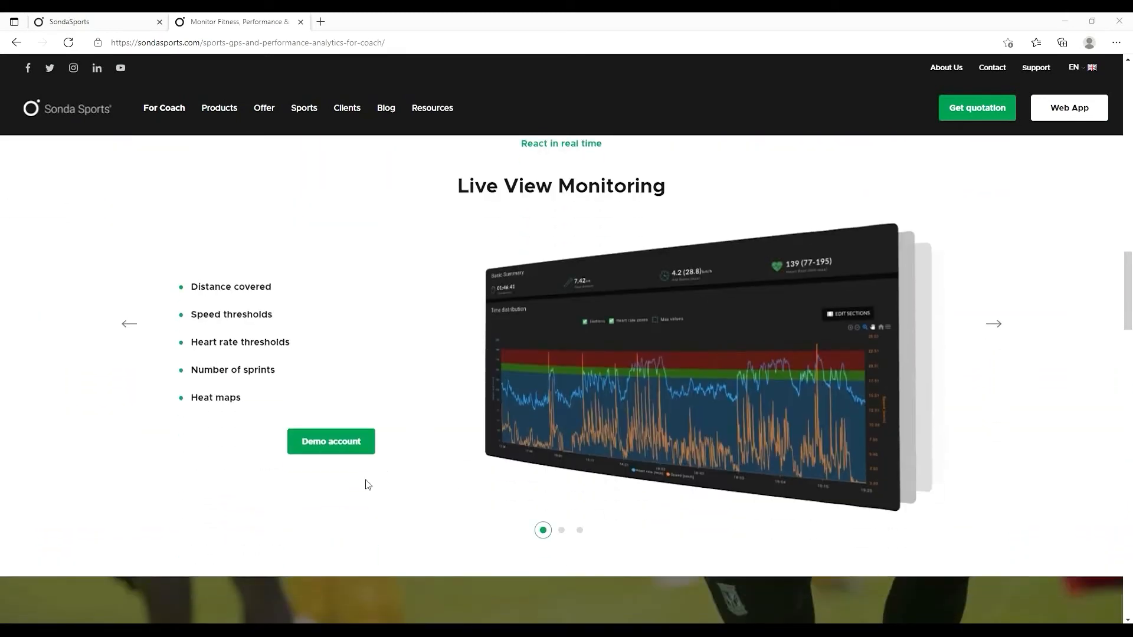
click(316, 443)
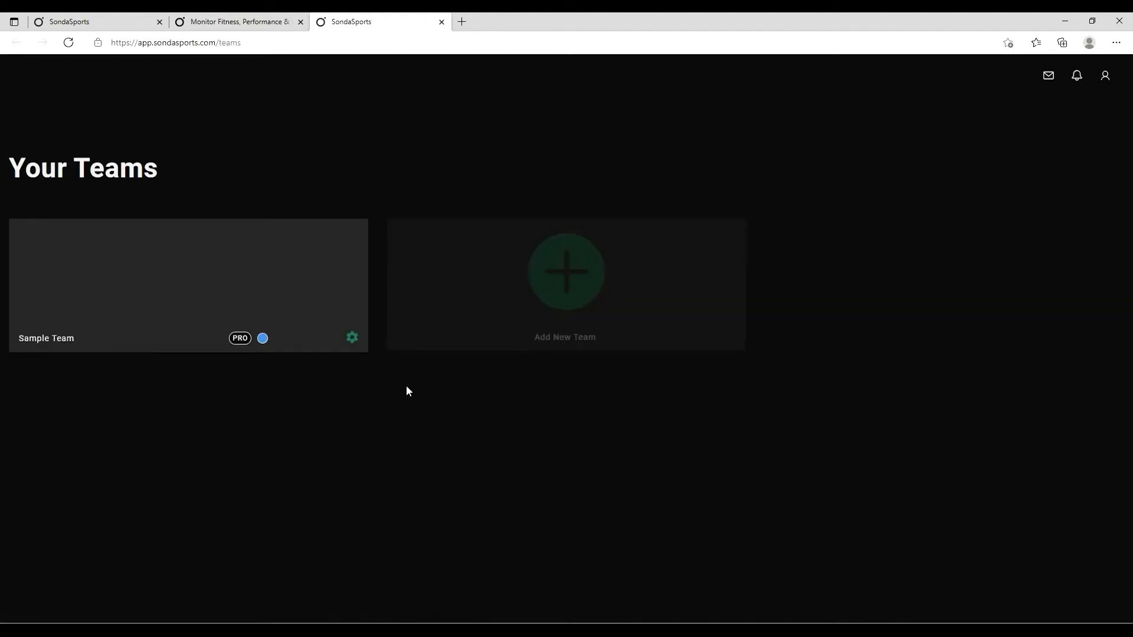
click(244, 295)
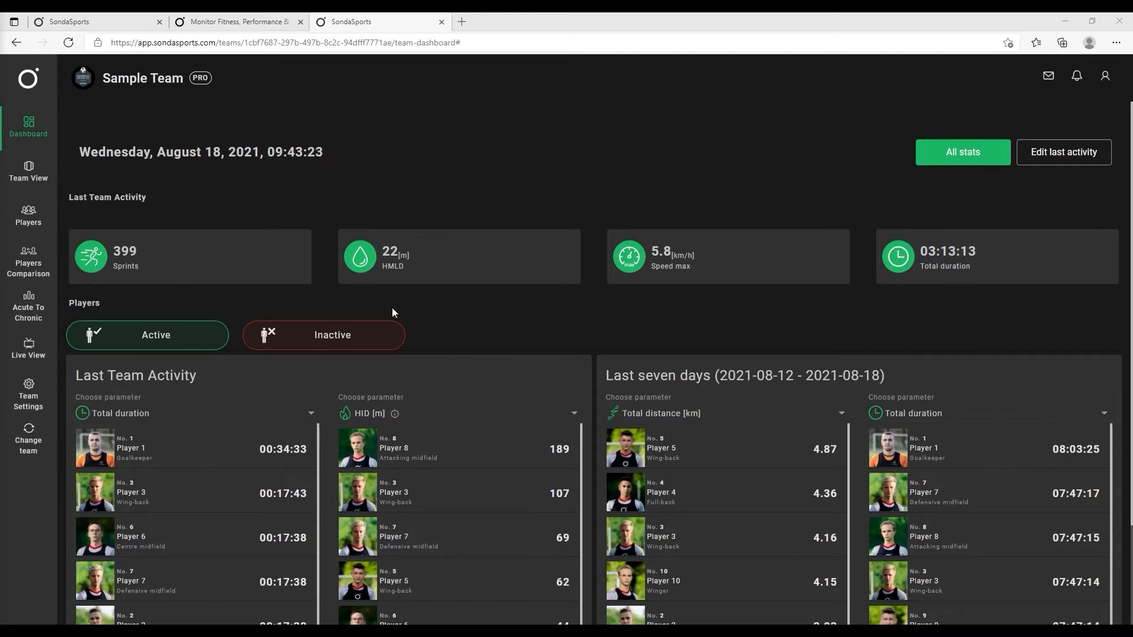
Replace Total duration with TRIMP among the four stats selected for the team dashboard.
click(980, 151)
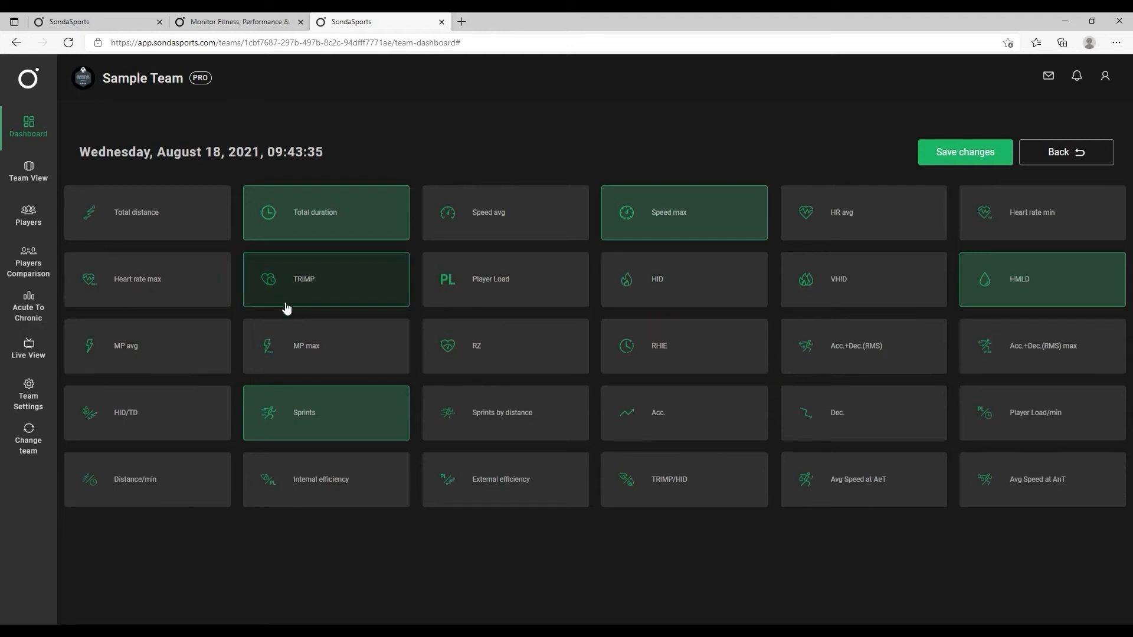
click(322, 218)
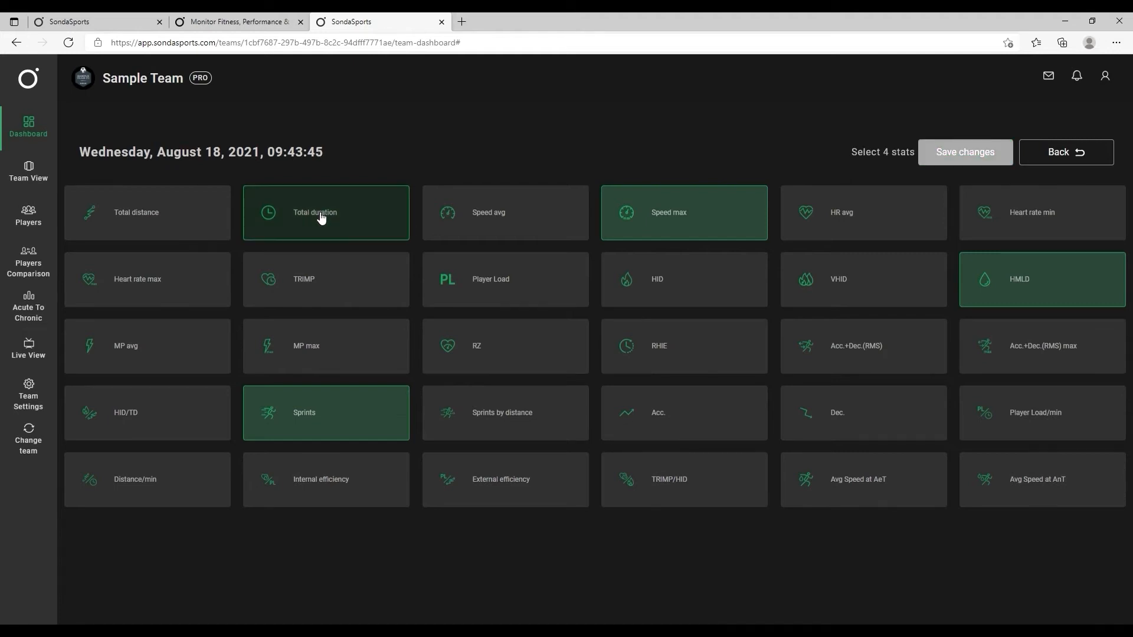
click(317, 287)
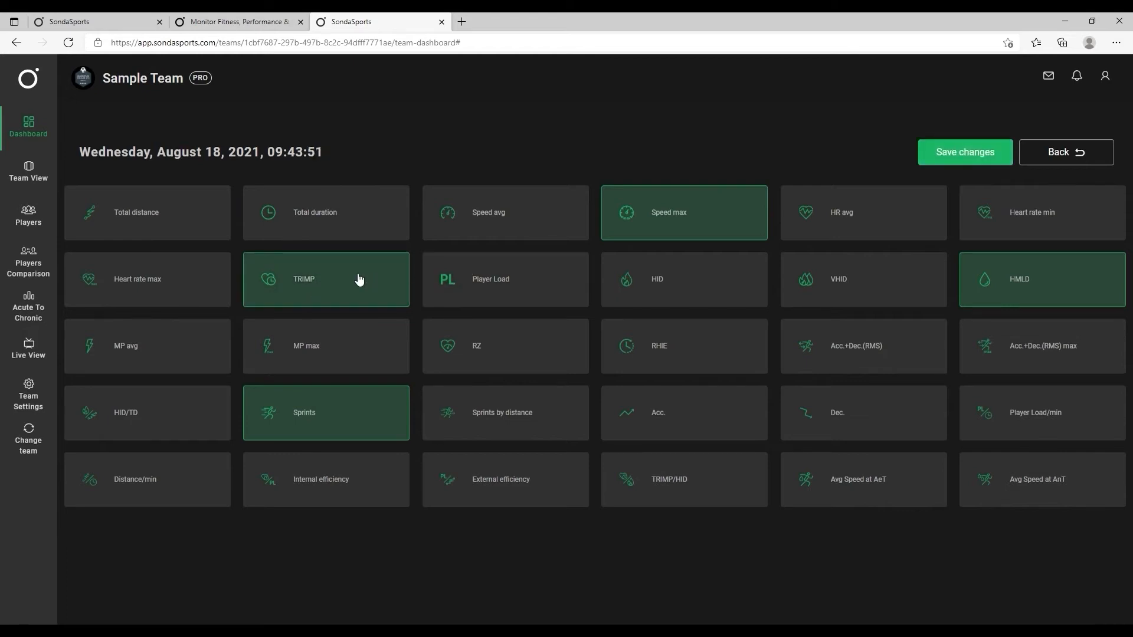
Restore Total duration in place of TRIMP in the dashboard stat selection and save the changes.
click(325, 277)
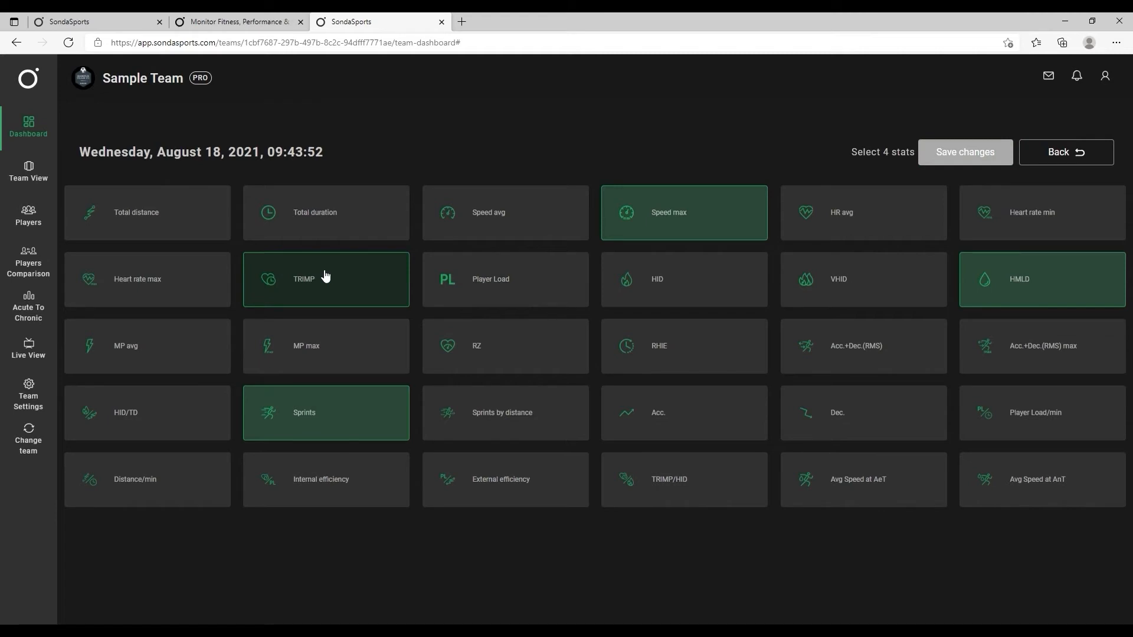
click(329, 221)
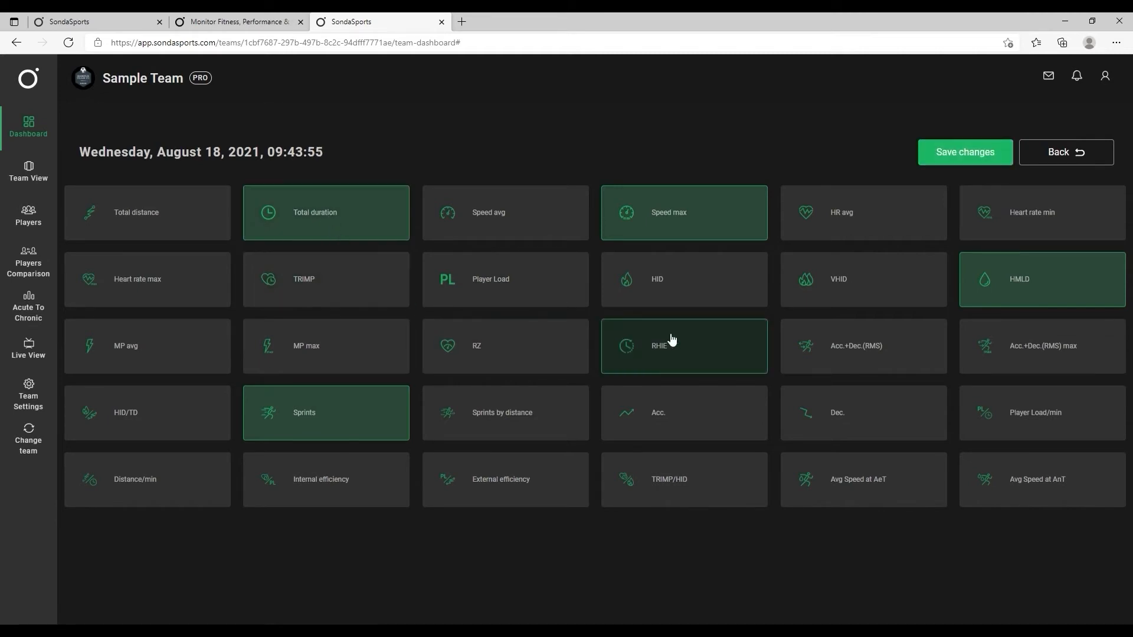
click(956, 154)
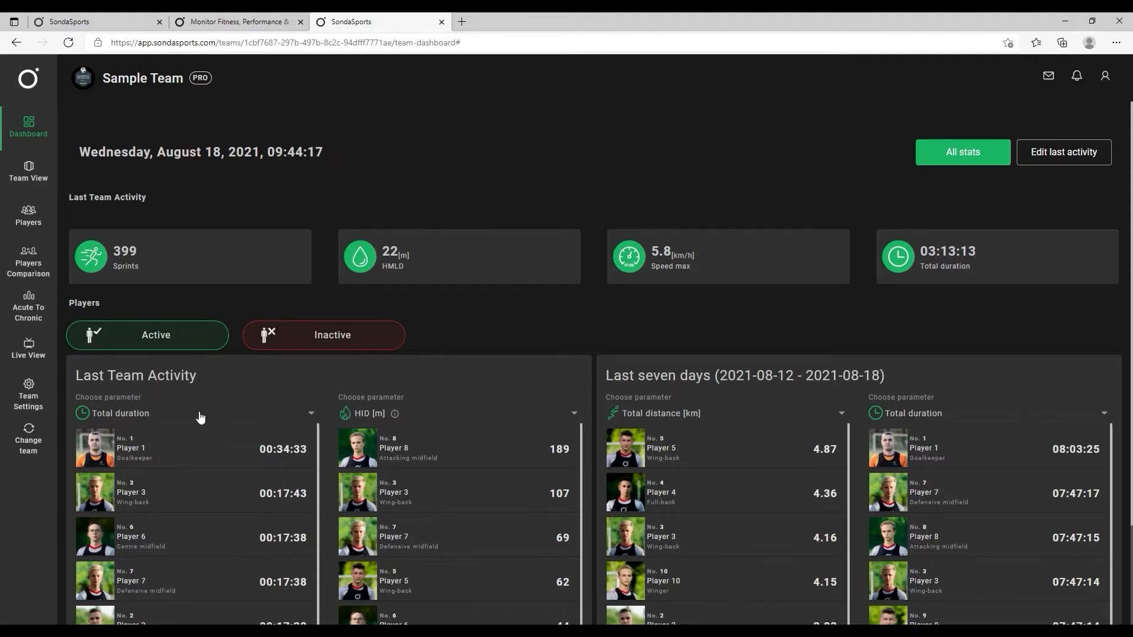
Look through the available parameters for the first Last Team Activity ranking and keep Total duration selected.
click(120, 414)
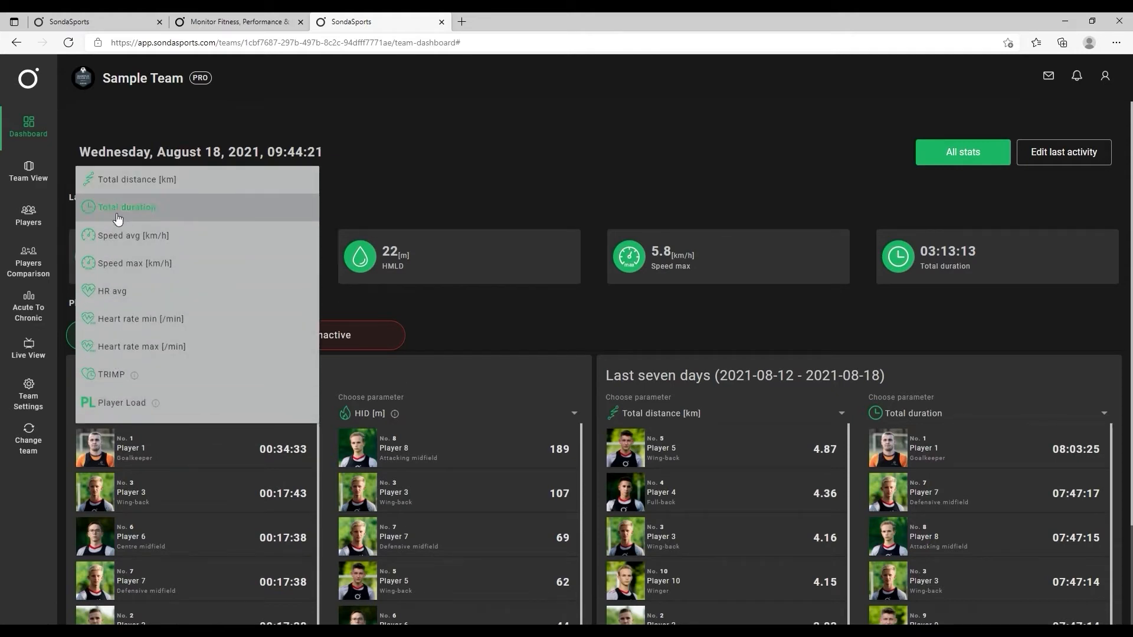
scroll(122, 292, down, 3)
scroll(122, 296, down, 8)
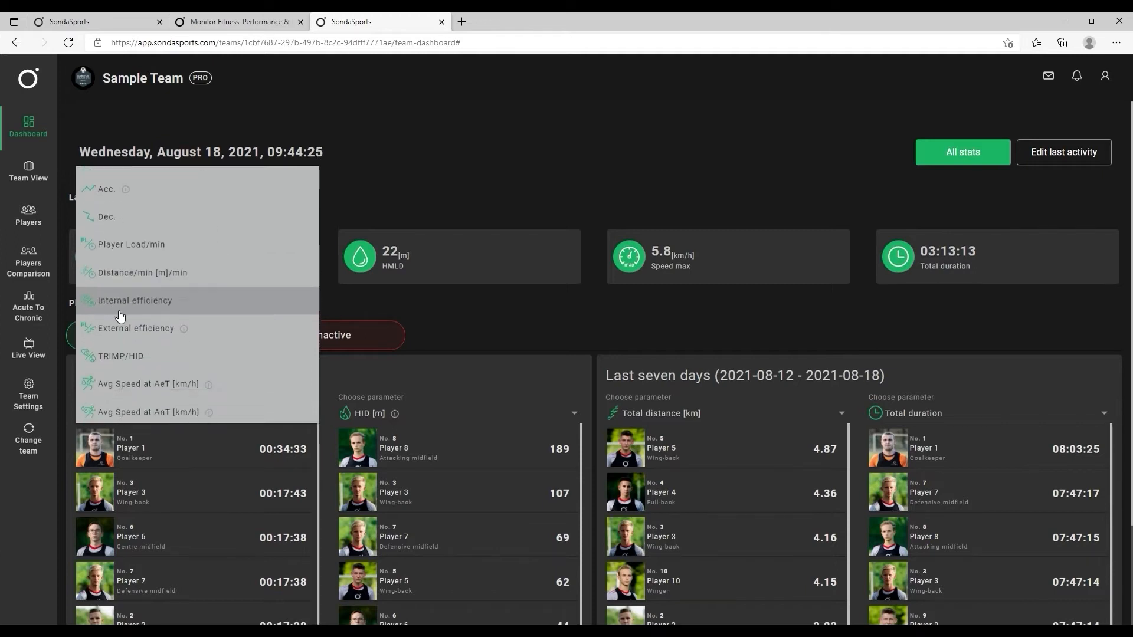
scroll(121, 316, up, 10)
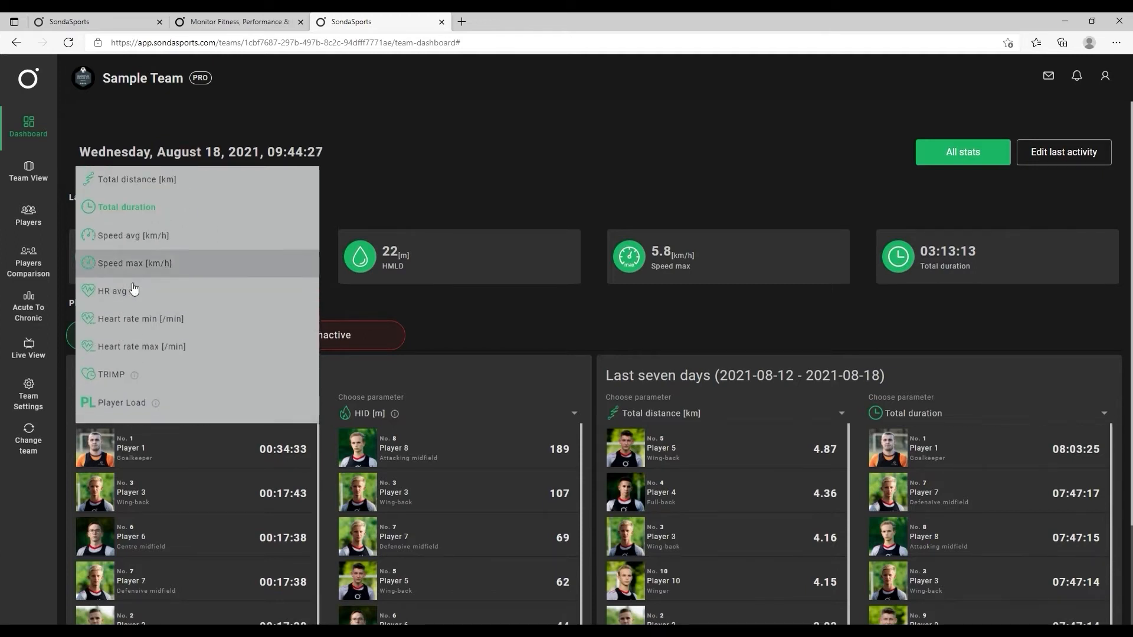
click(127, 210)
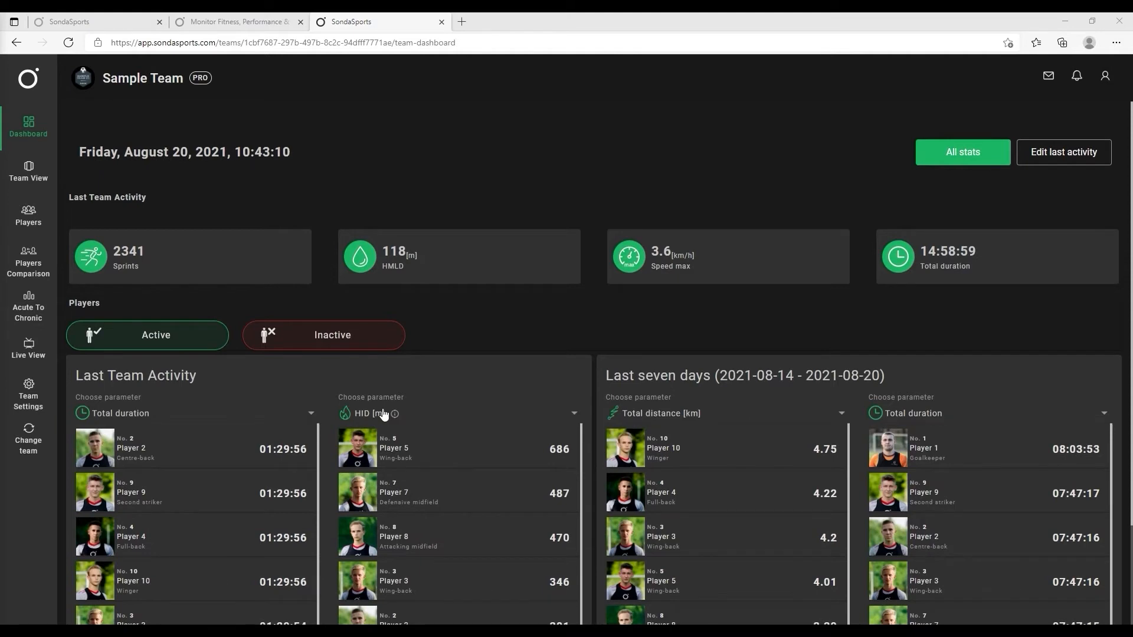
In the Team View, open Player 1's 12:00 - 13:30 activity of 19 Aug 2021.
click(29, 171)
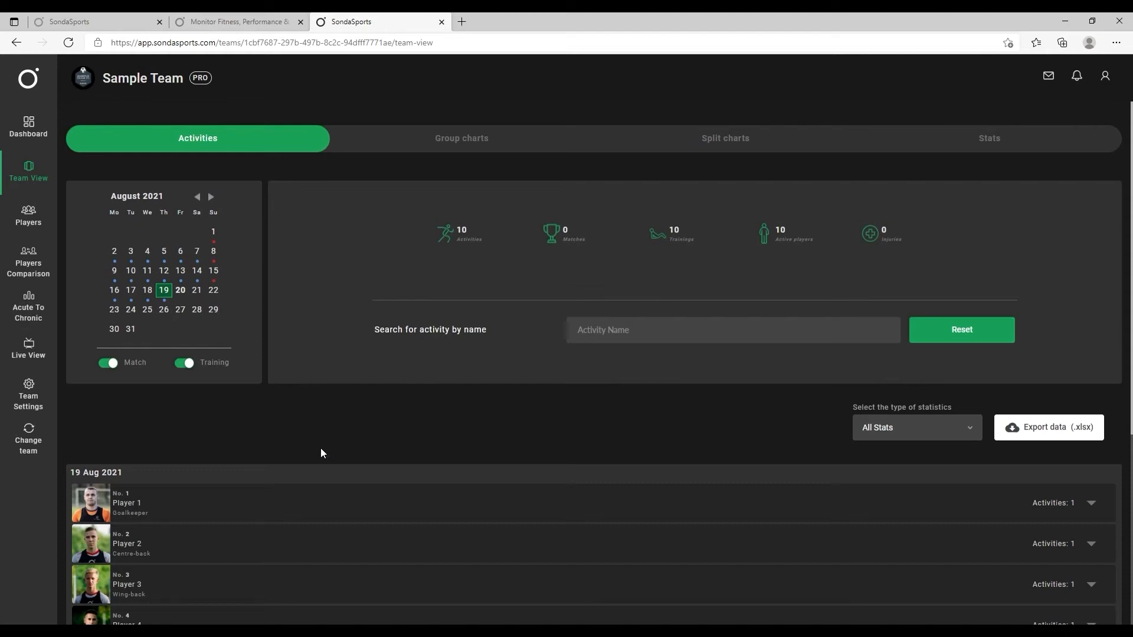
click(332, 499)
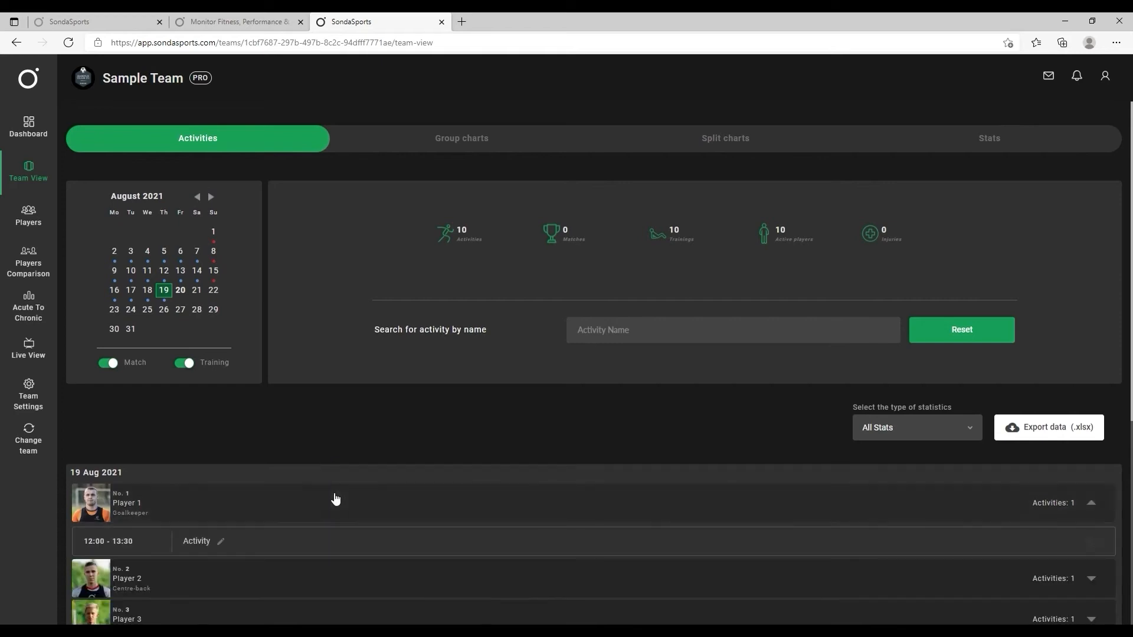
click(324, 549)
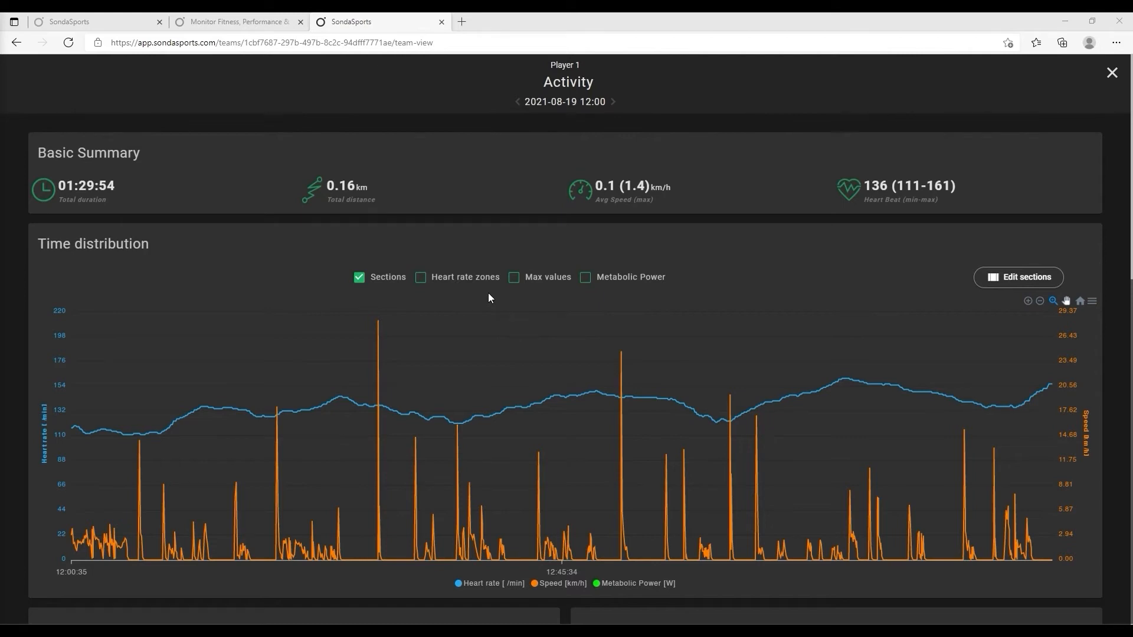
Show the heart rate zones, max values and metabolic power on the activity's time distribution chart.
click(421, 278)
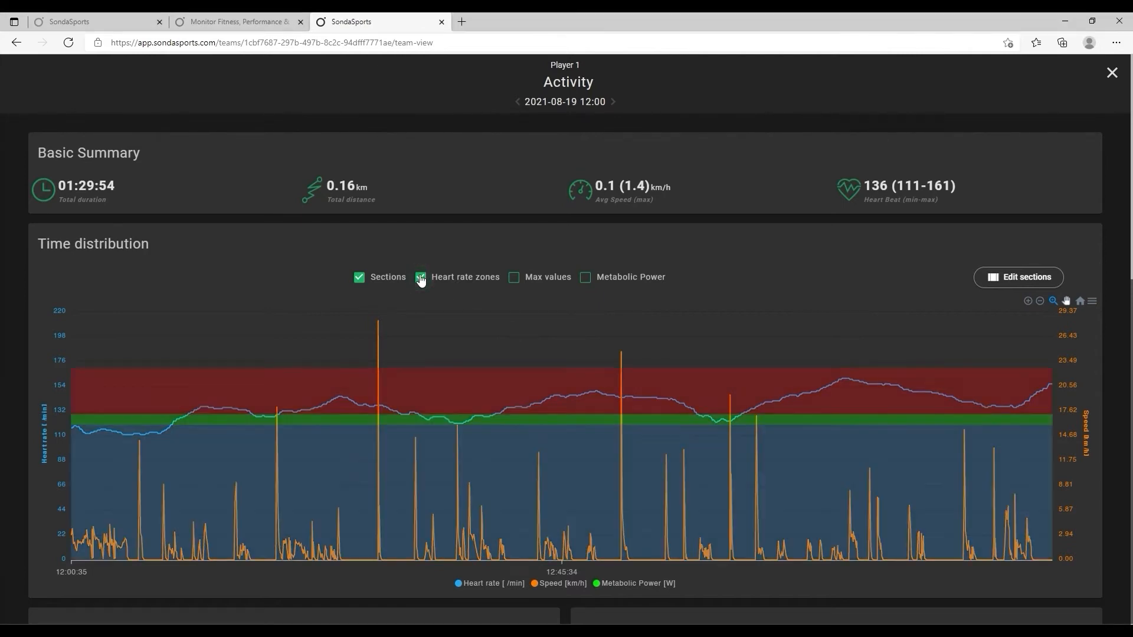
click(515, 279)
click(586, 279)
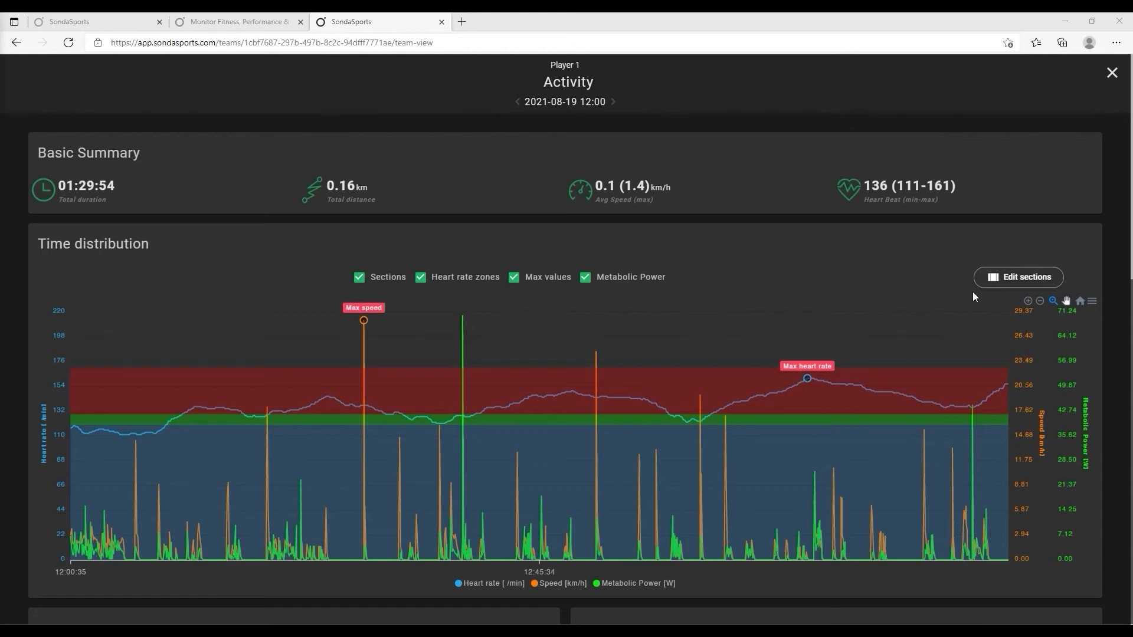
Mark a section from about 12:15:55 to 12:34:40 on the activity chart, name it training and save it.
click(1023, 279)
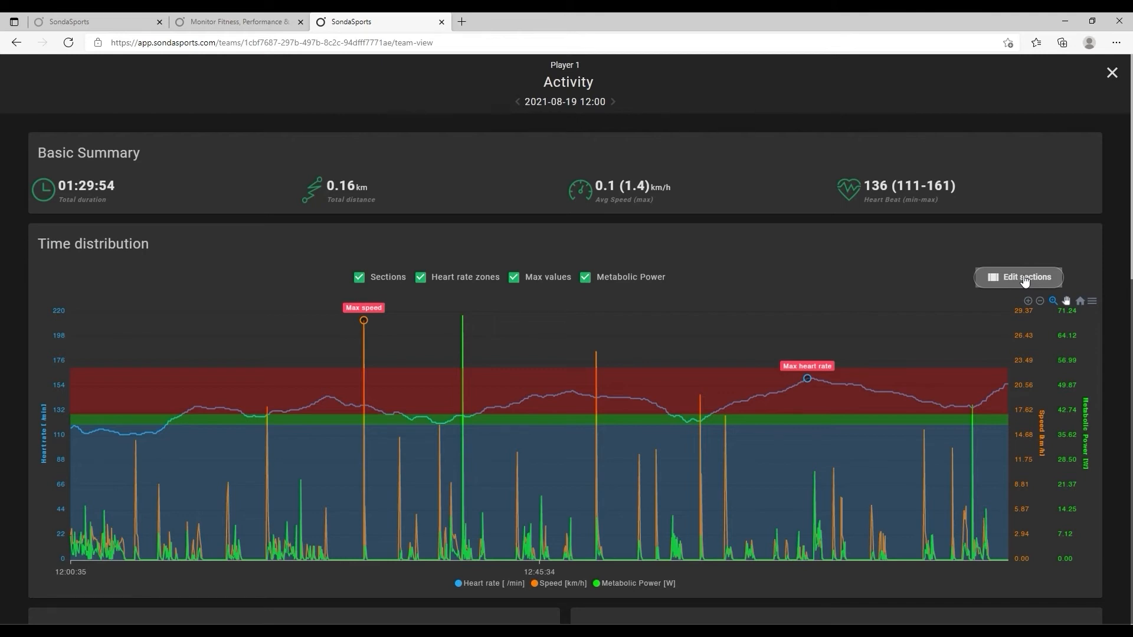
click(1013, 282)
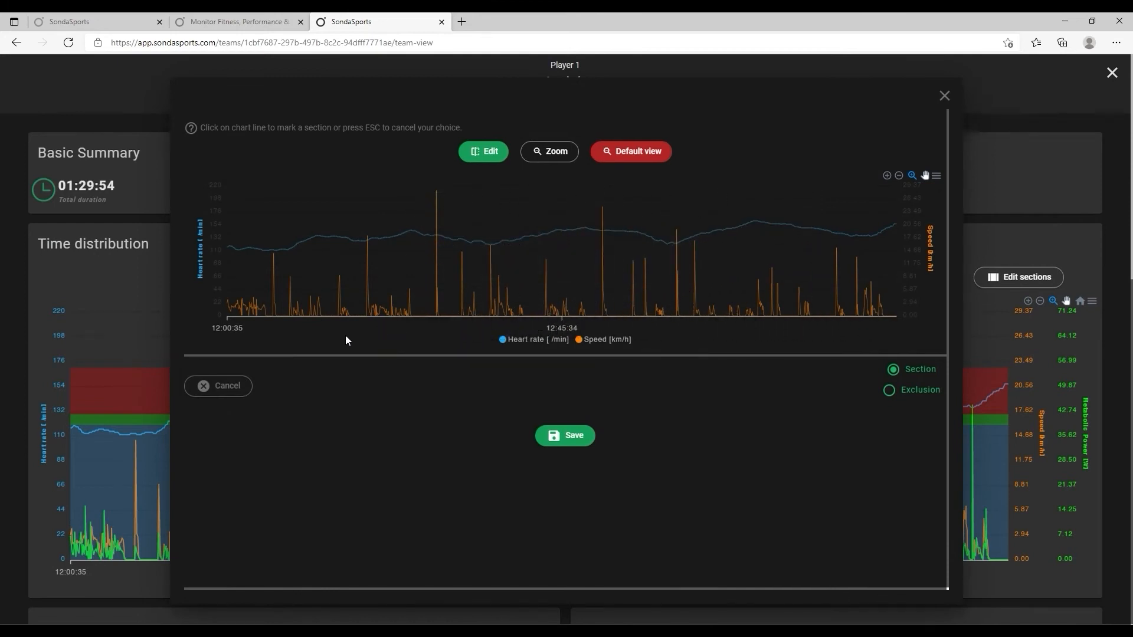
click(341, 292)
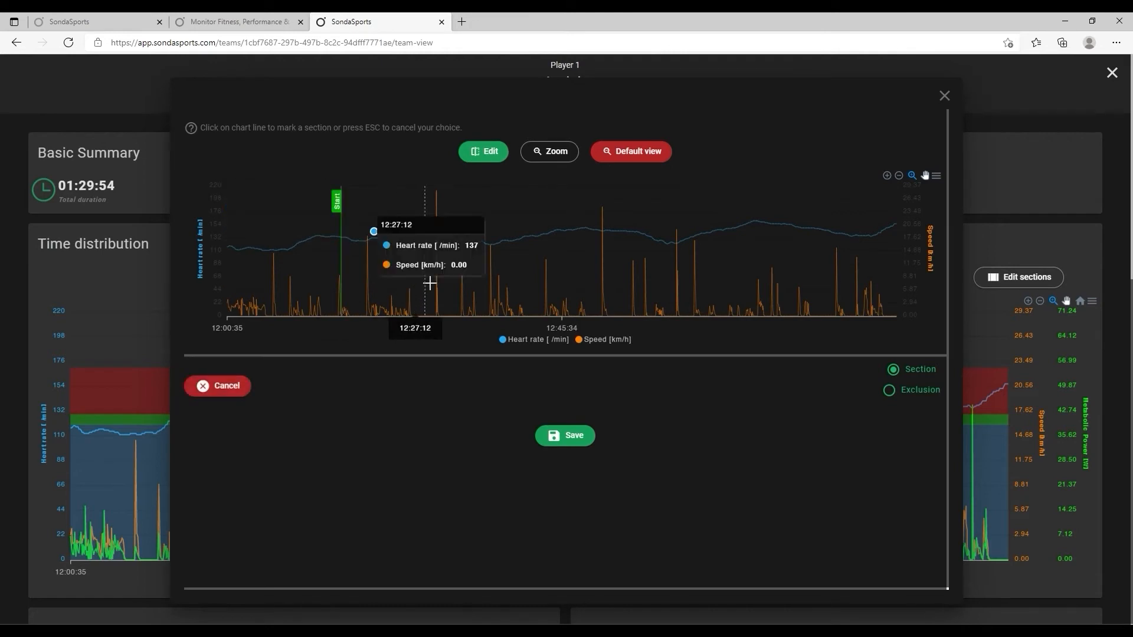
click(480, 284)
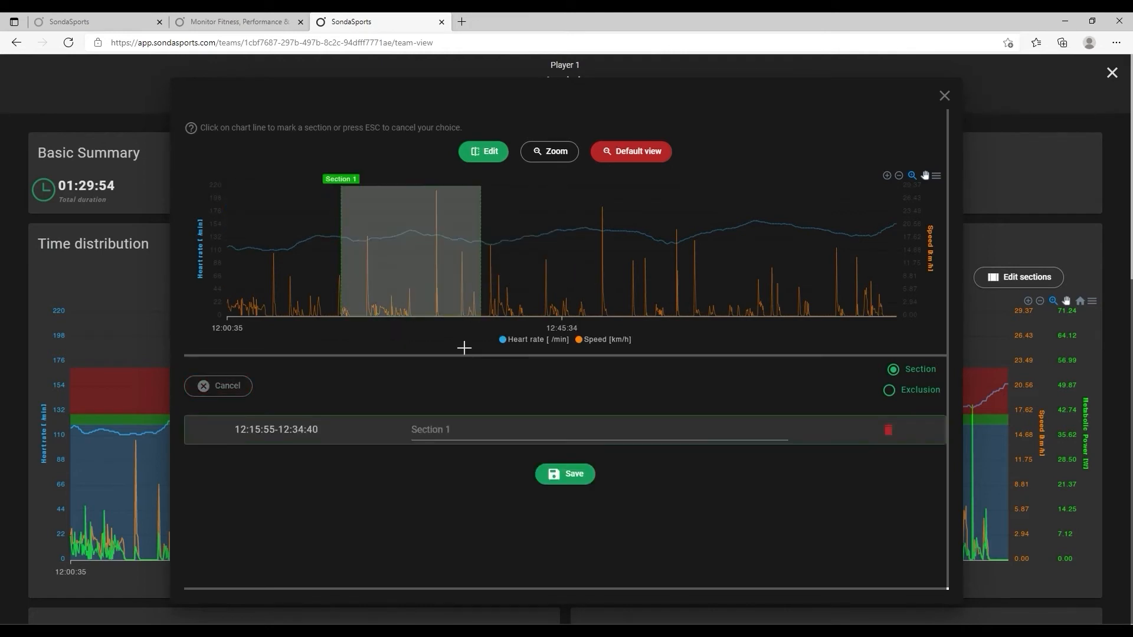
click(450, 430)
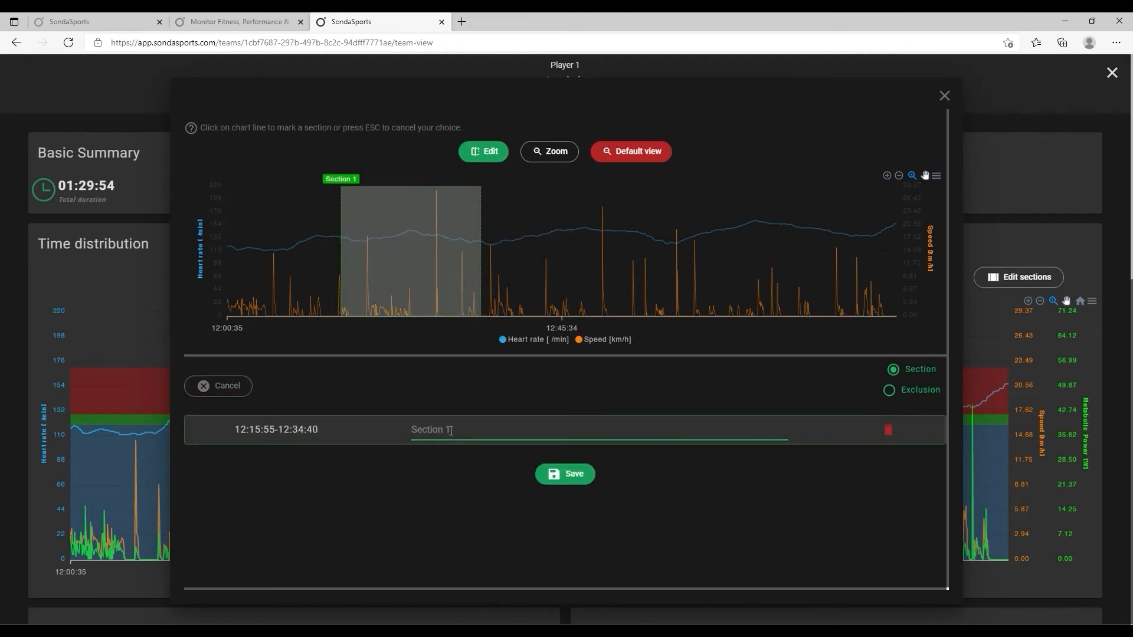
text(training)
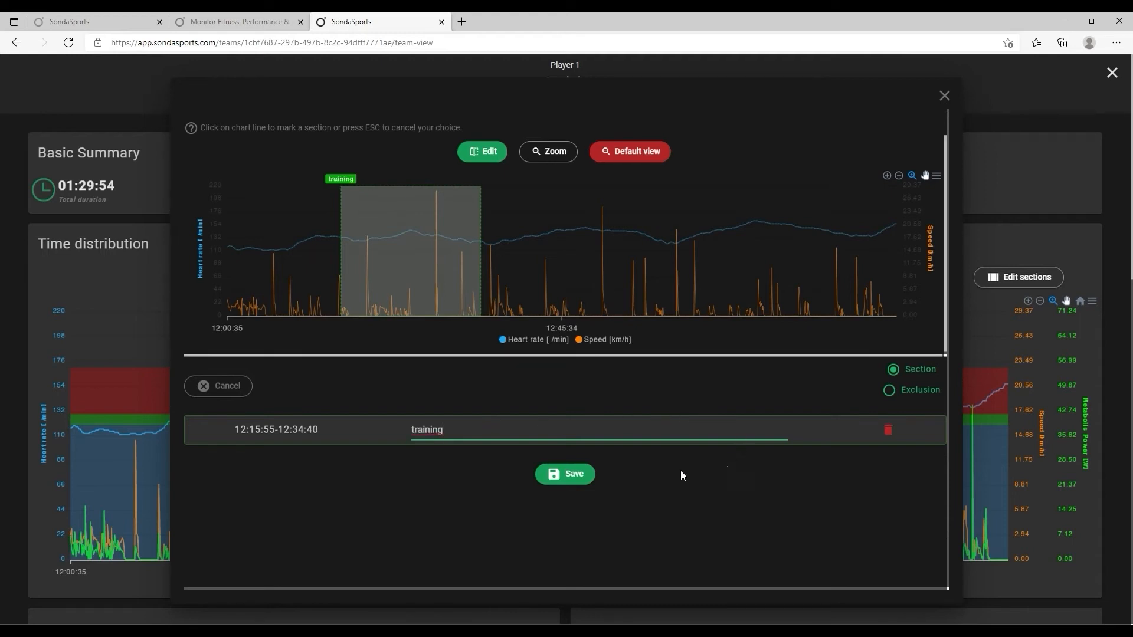
click(575, 479)
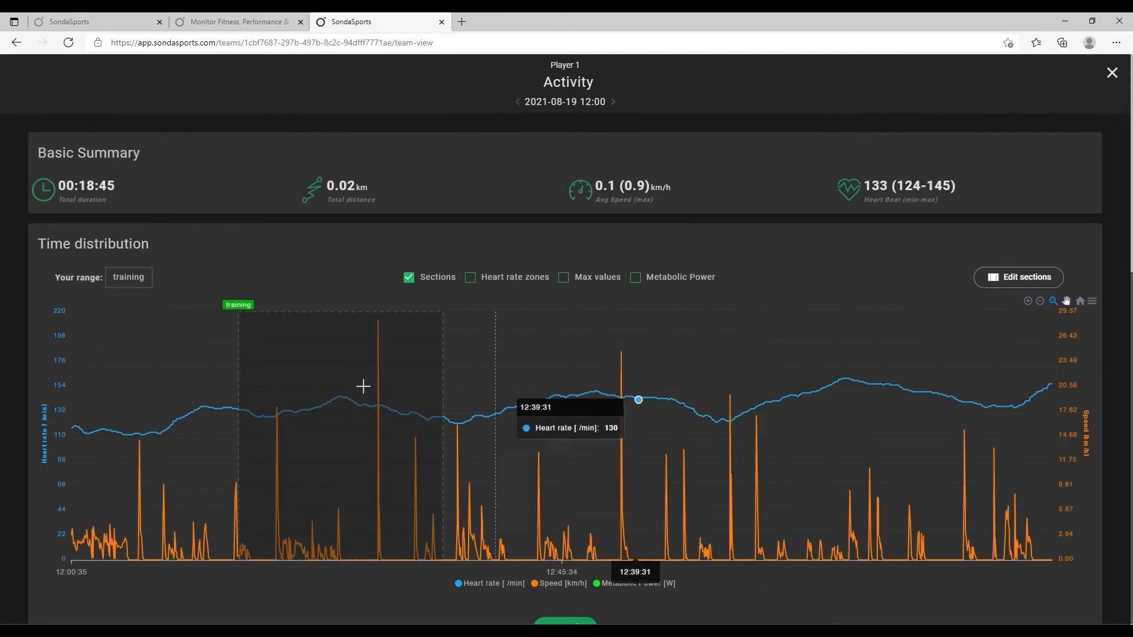
Review the activity's speed and heart rate distributions, speed thresholds, heat map, workload stats and activity management options.
scroll(430, 590, down, 4)
scroll(429, 586, down, 3)
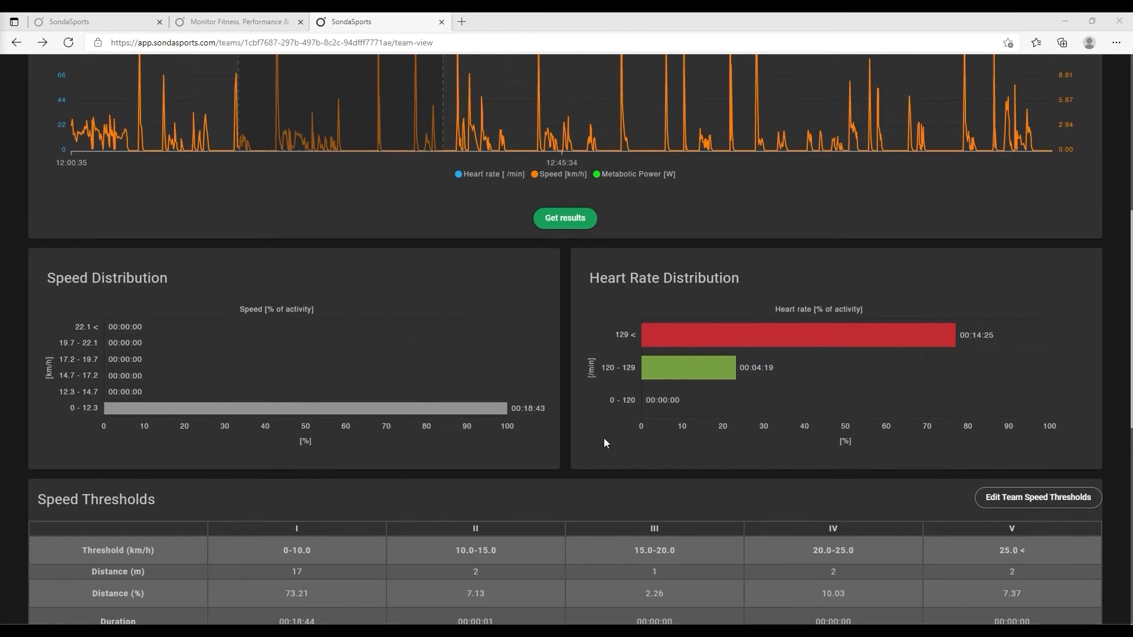
scroll(603, 438, down, 4)
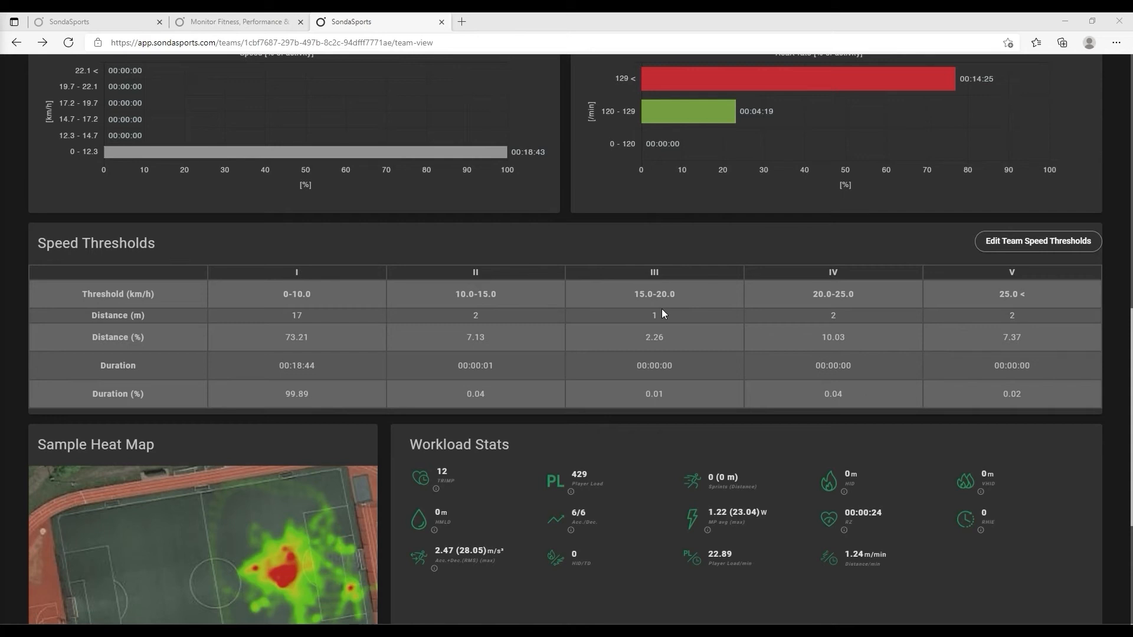
scroll(662, 309, down, 3)
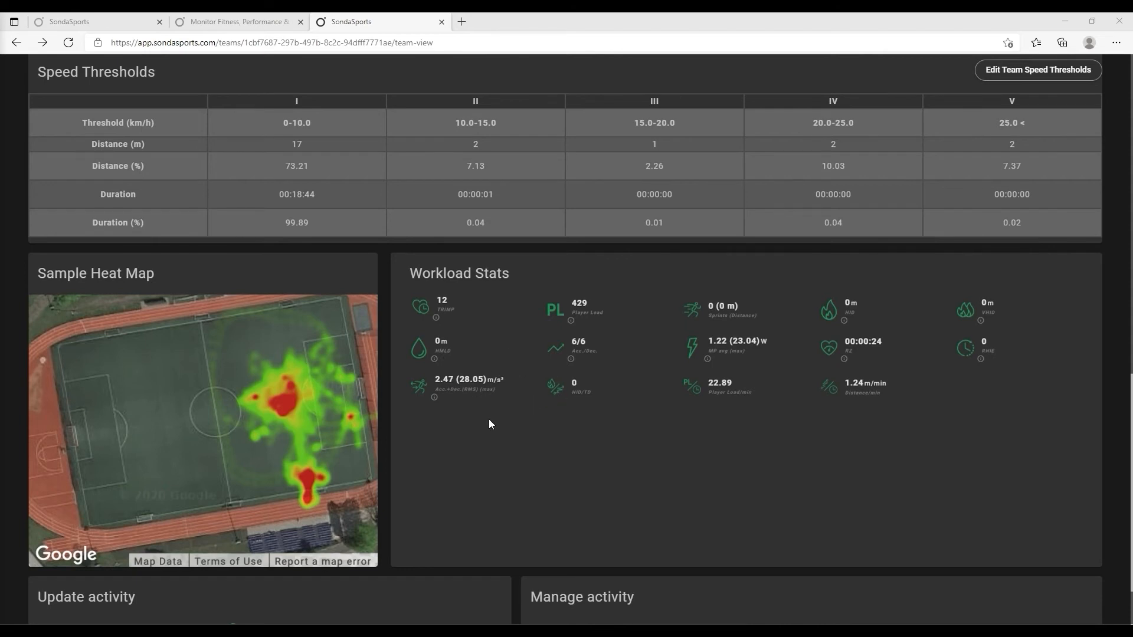
scroll(489, 420, down, 2)
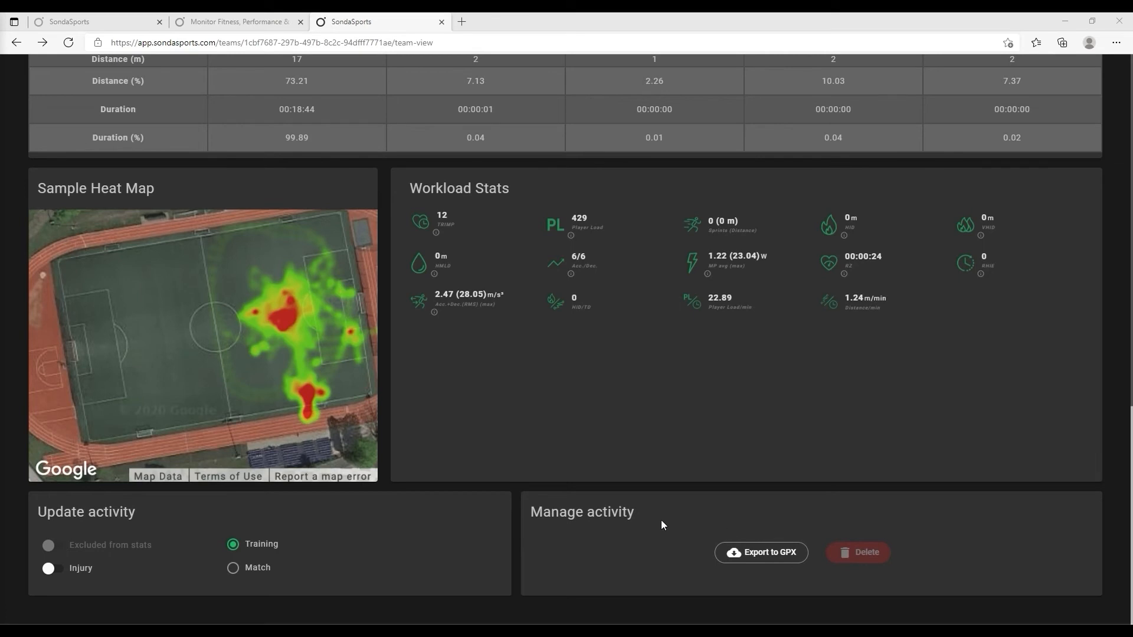
scroll(721, 448, up, 20)
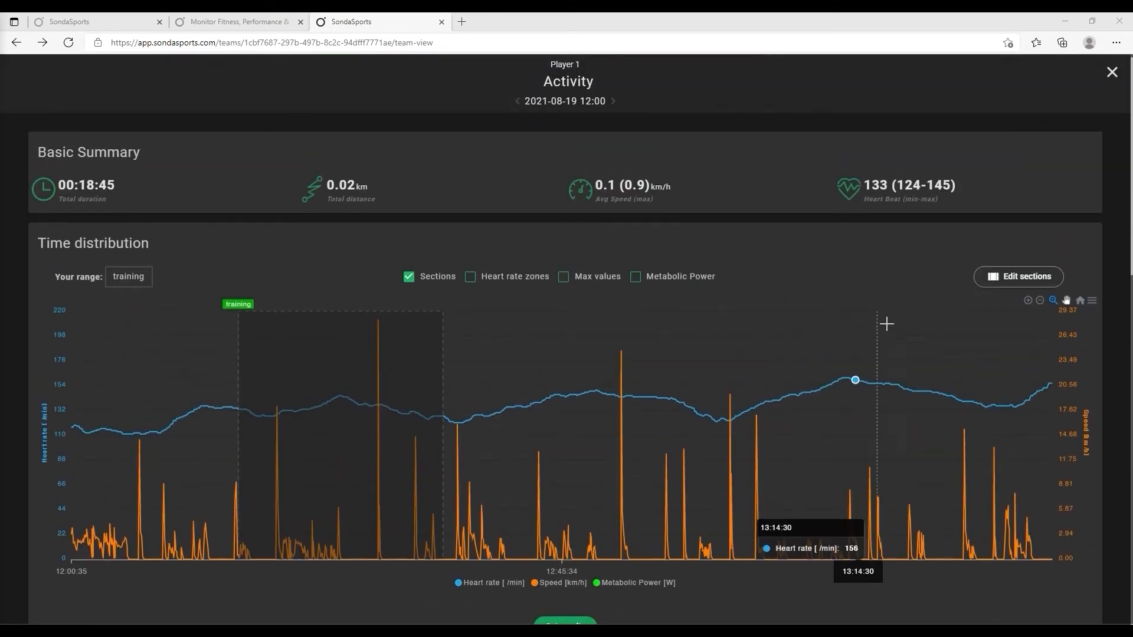
Close Player 1's activity and open the team's group charts.
click(1112, 72)
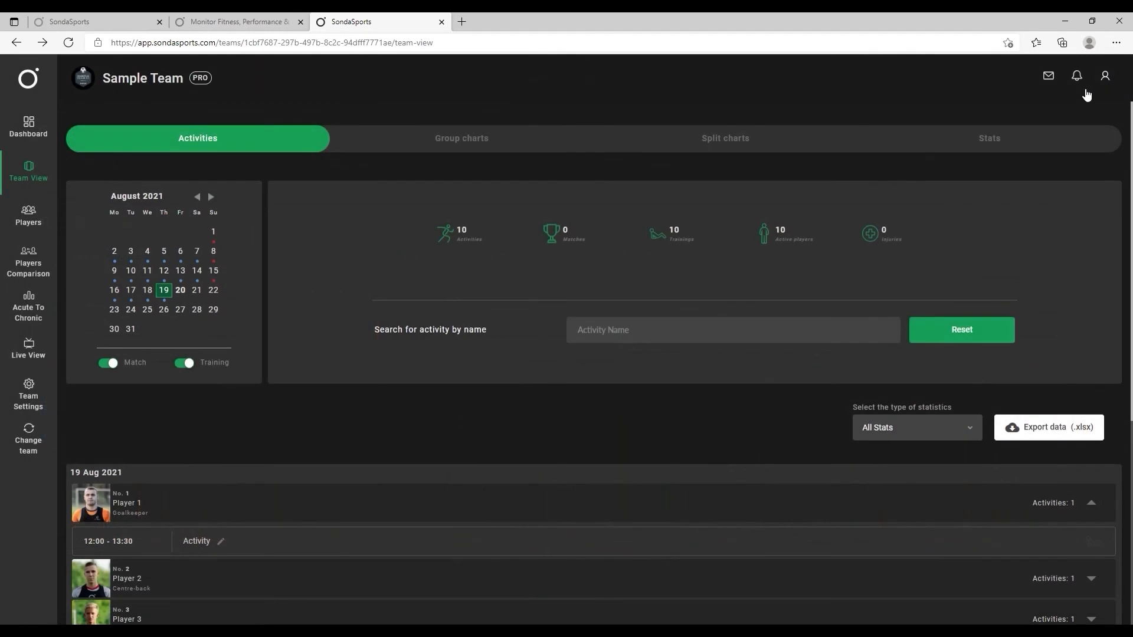
click(451, 140)
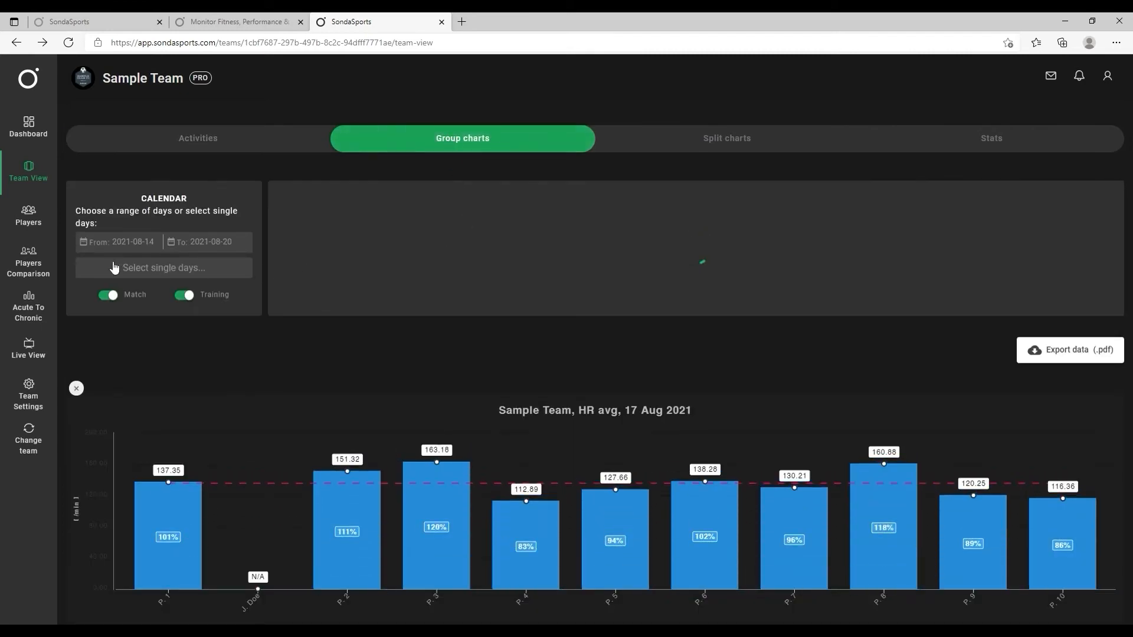
Generate the group chart data for the date range 2021-08-14 to 2021-08-20.
click(112, 244)
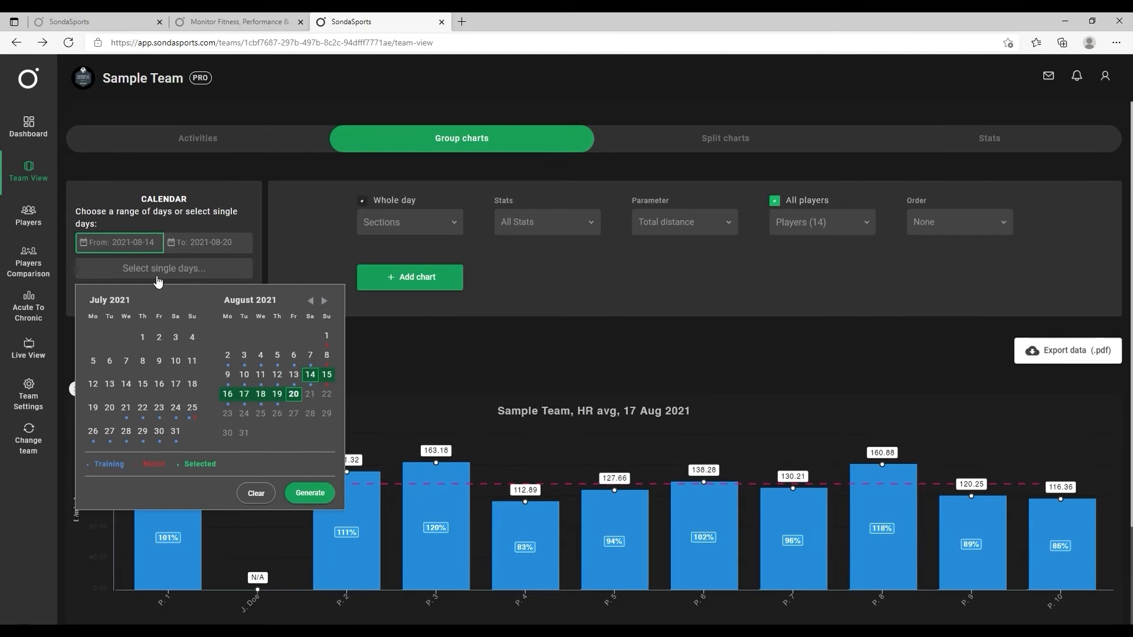
click(308, 376)
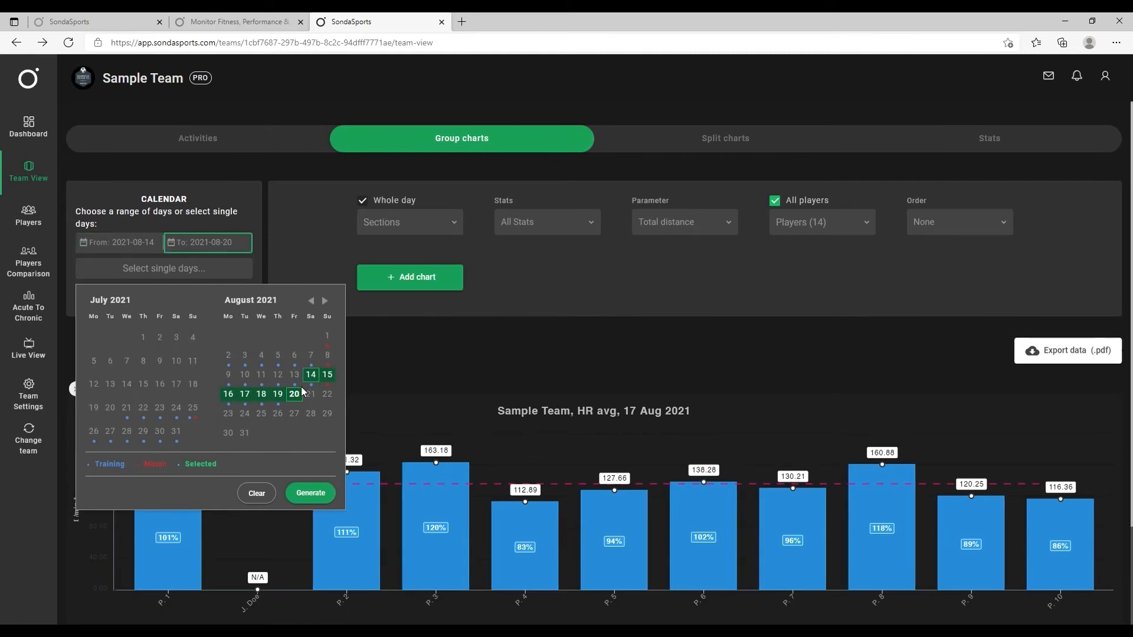
click(294, 401)
click(311, 494)
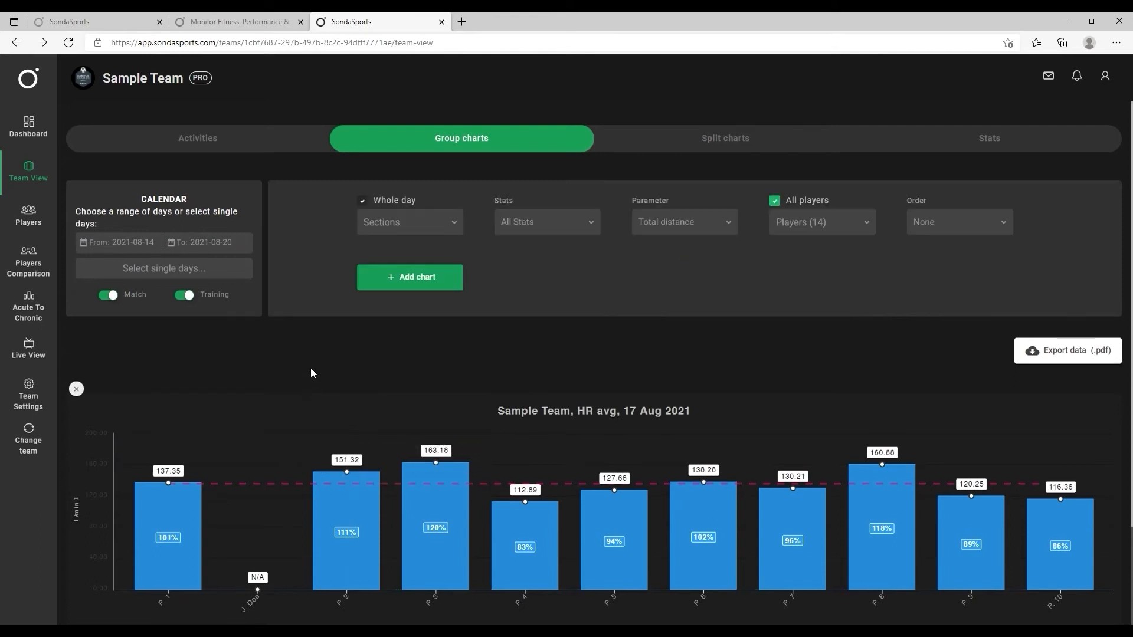
Check the players available for the group charts and examine the team's average heart rate chart for 17 Aug 2021.
click(821, 223)
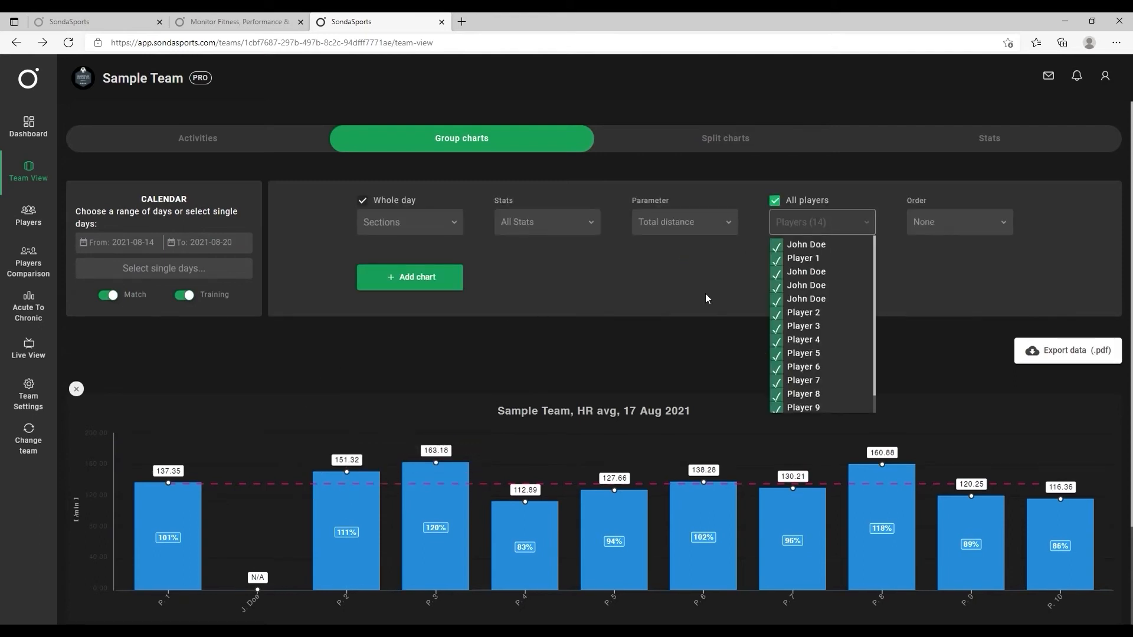
click(688, 283)
scroll(640, 366, down, 2)
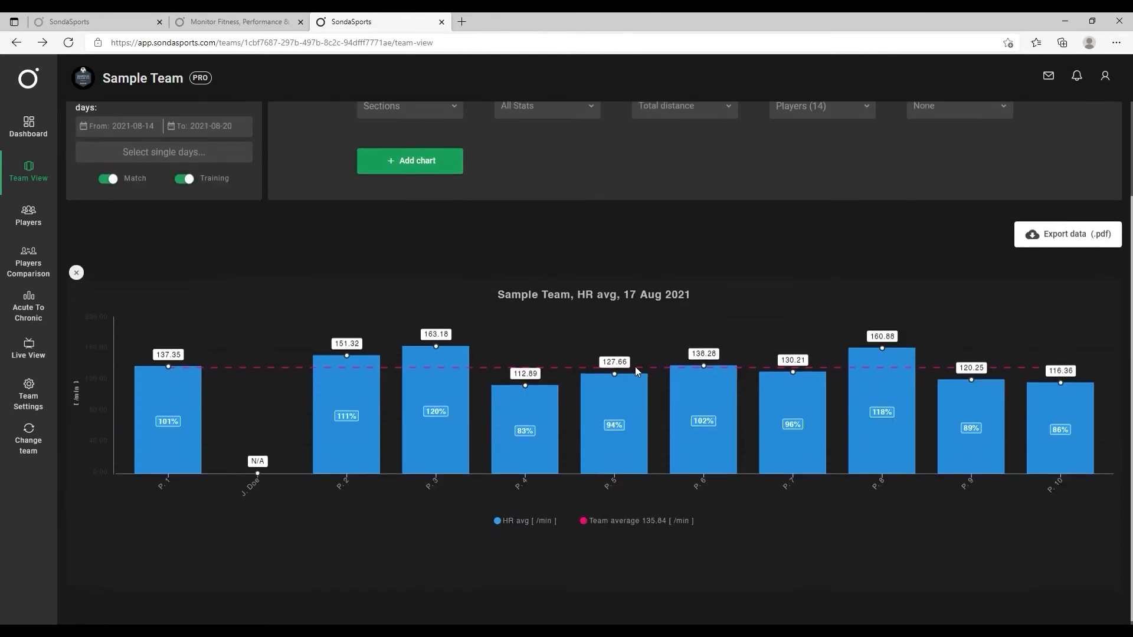
scroll(935, 257, up, 2)
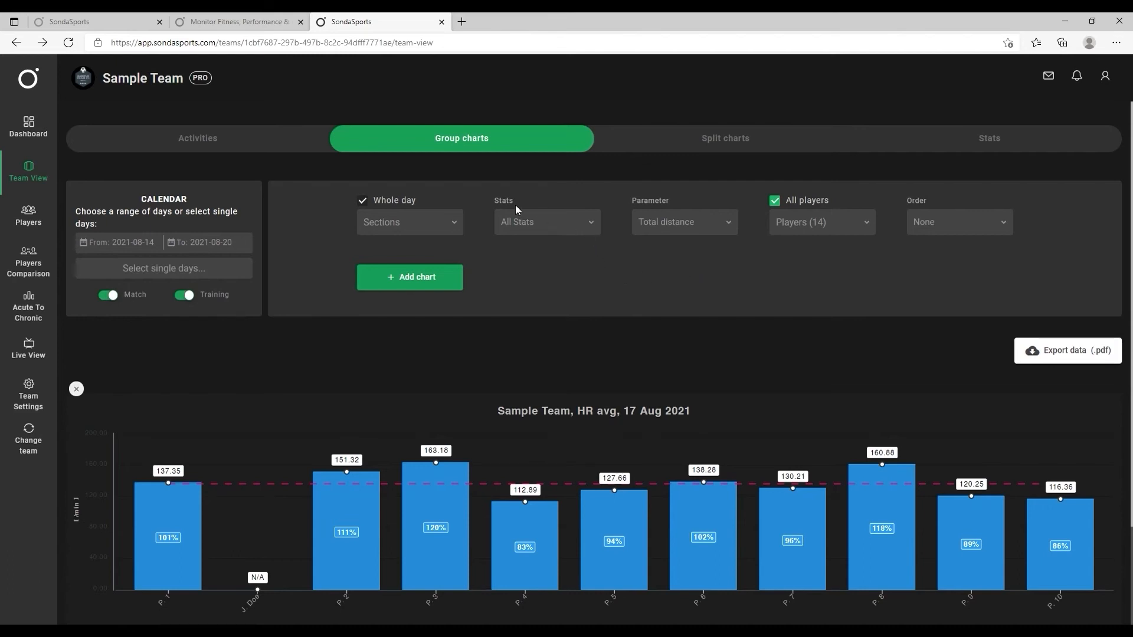
Open the team's split charts, select 19 August 2021 and get the charts for all players.
click(716, 140)
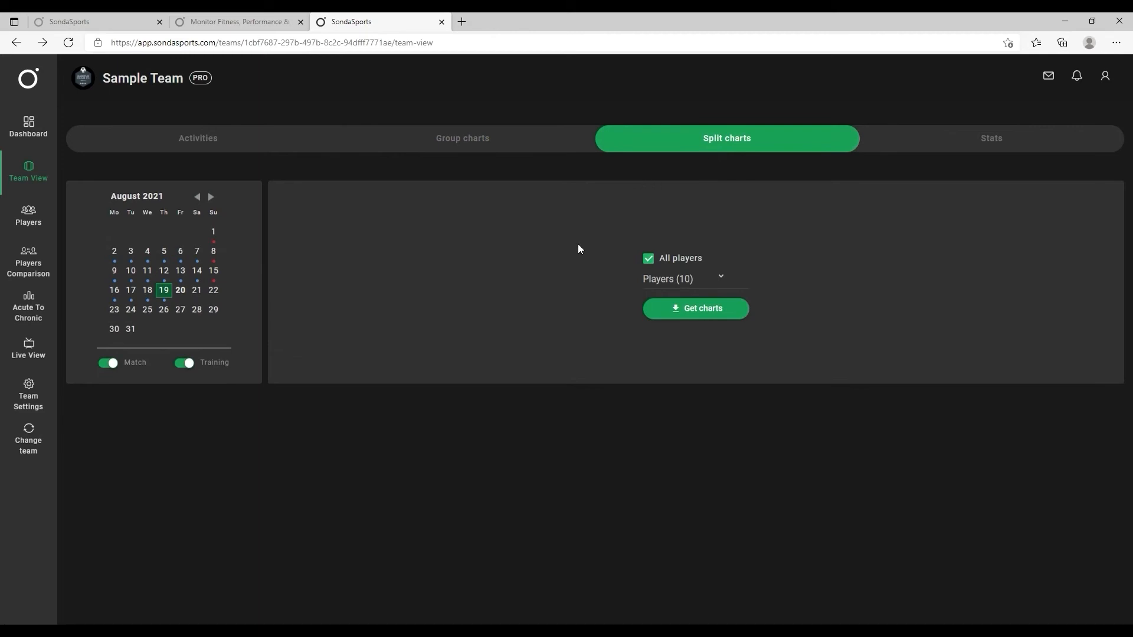
click(163, 294)
click(708, 280)
click(707, 274)
click(702, 310)
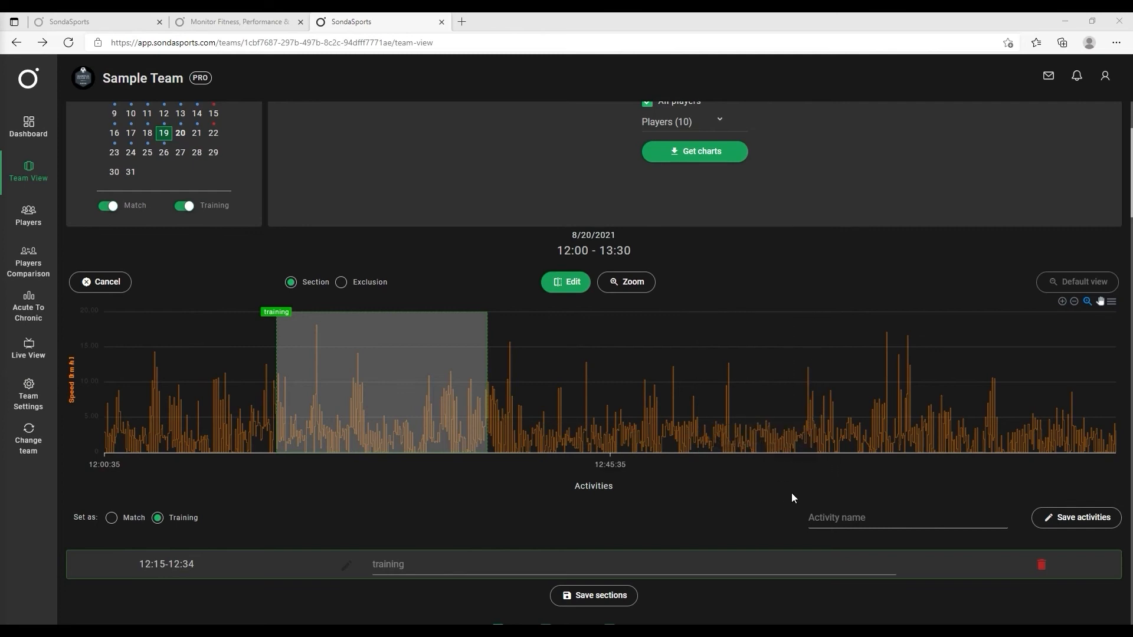
Examine the team's 12:00-13:30 split chart, its activity naming option and the individual player activity charts.
click(849, 523)
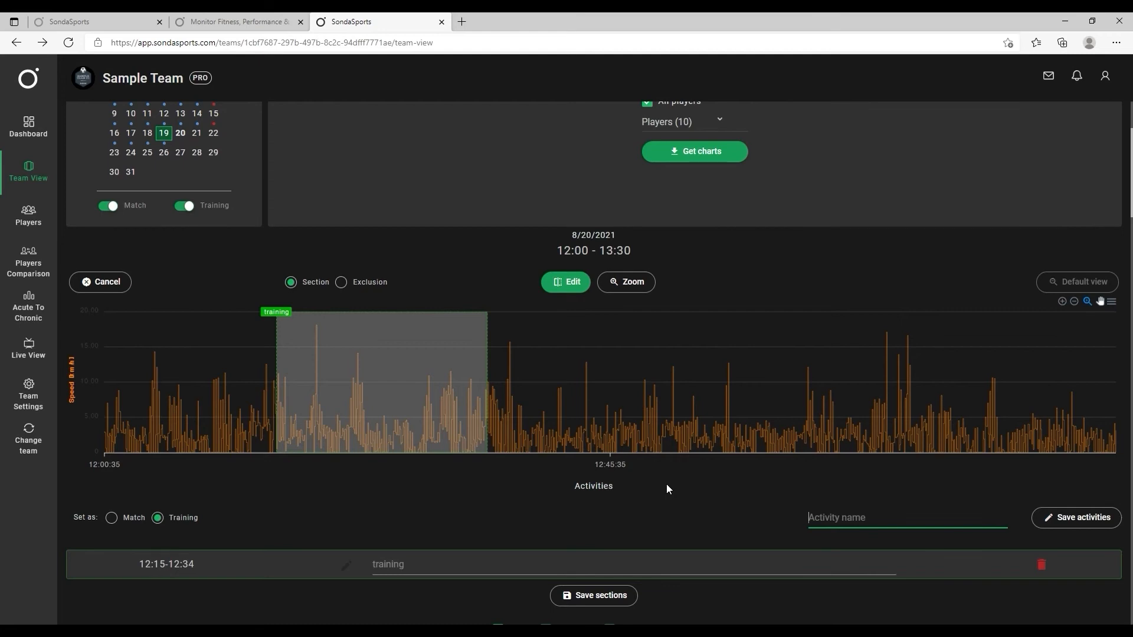
scroll(667, 488, down, 8)
scroll(668, 489, down, 4)
scroll(668, 488, up, 3)
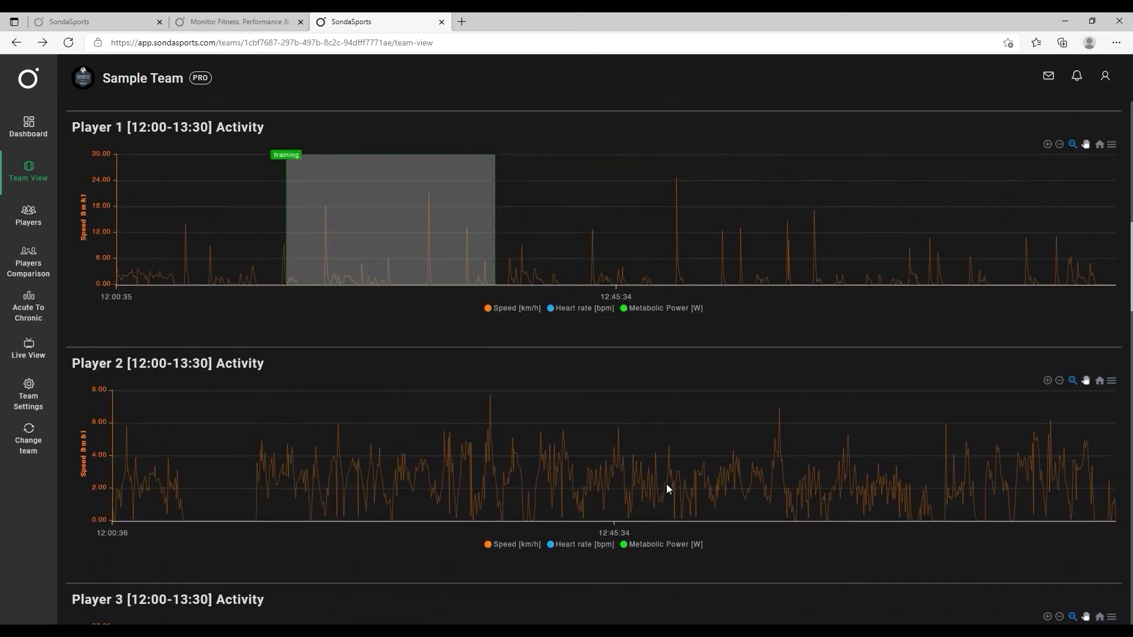
scroll(666, 487, up, 9)
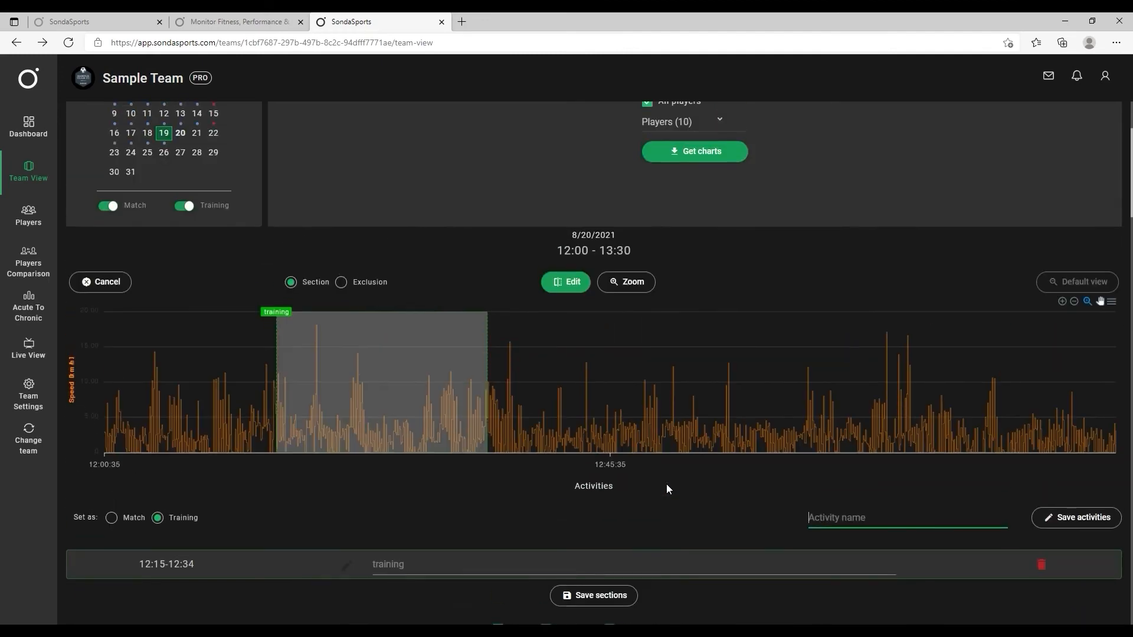
scroll(666, 489, up, 3)
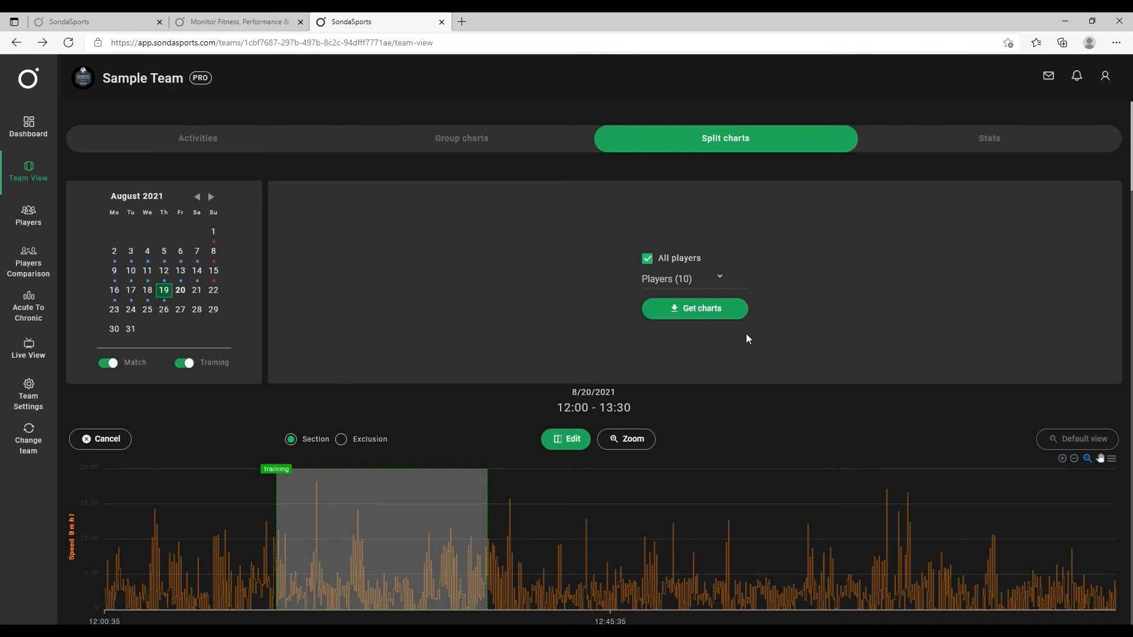
Open the team's stats, view the table through to its last columns and export the data as .xlsx.
click(951, 140)
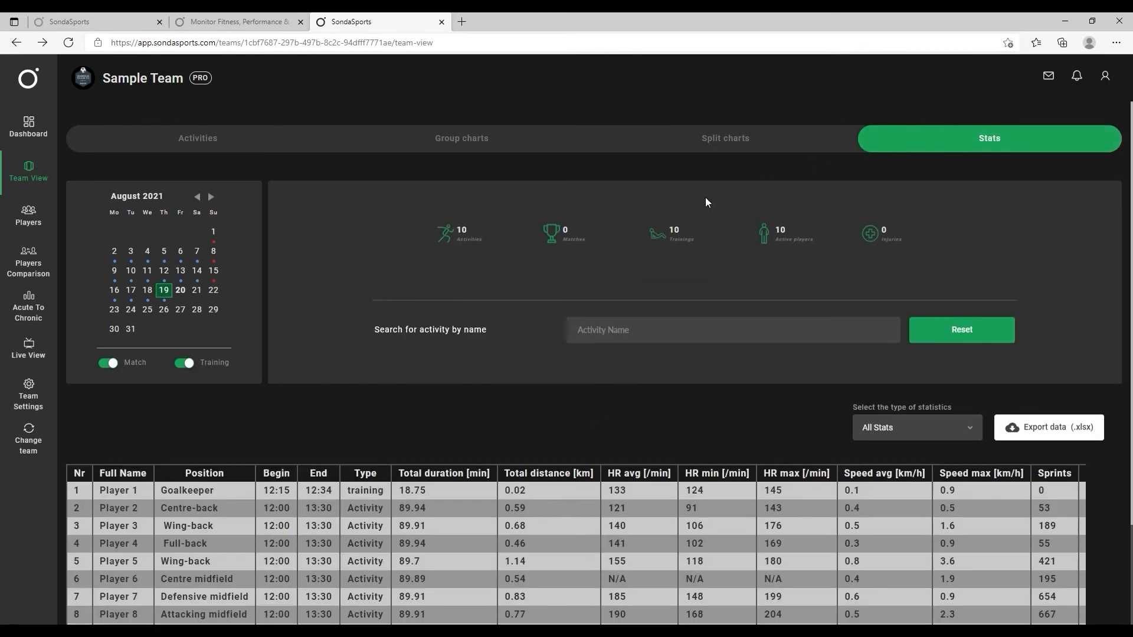
scroll(482, 366, down, 2)
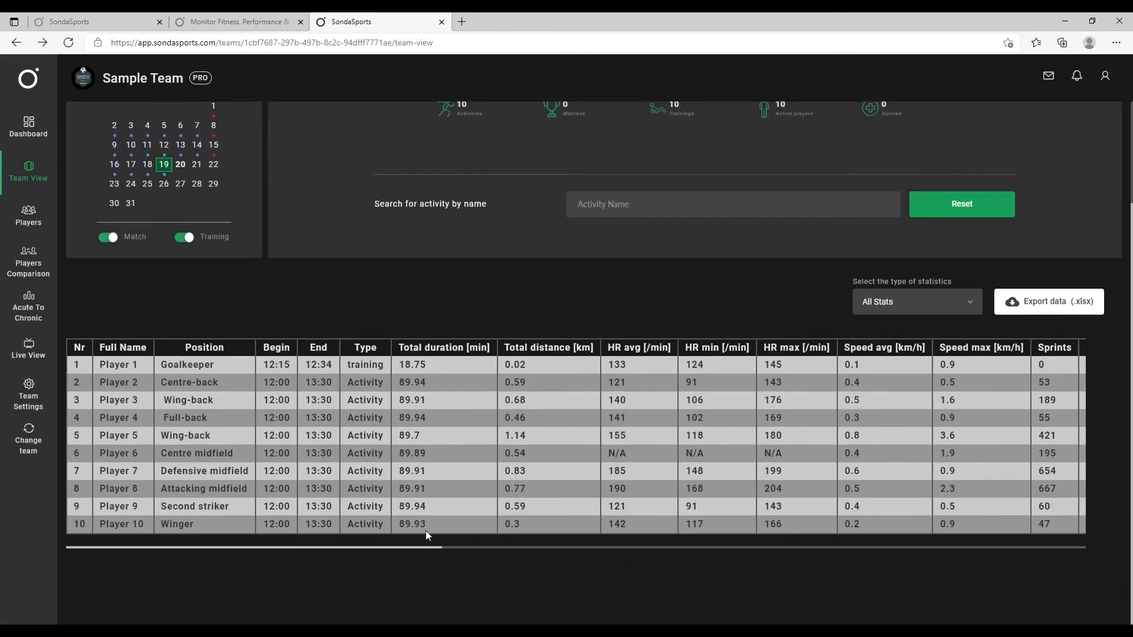
drag(381, 546, 1029, 540)
click(1062, 295)
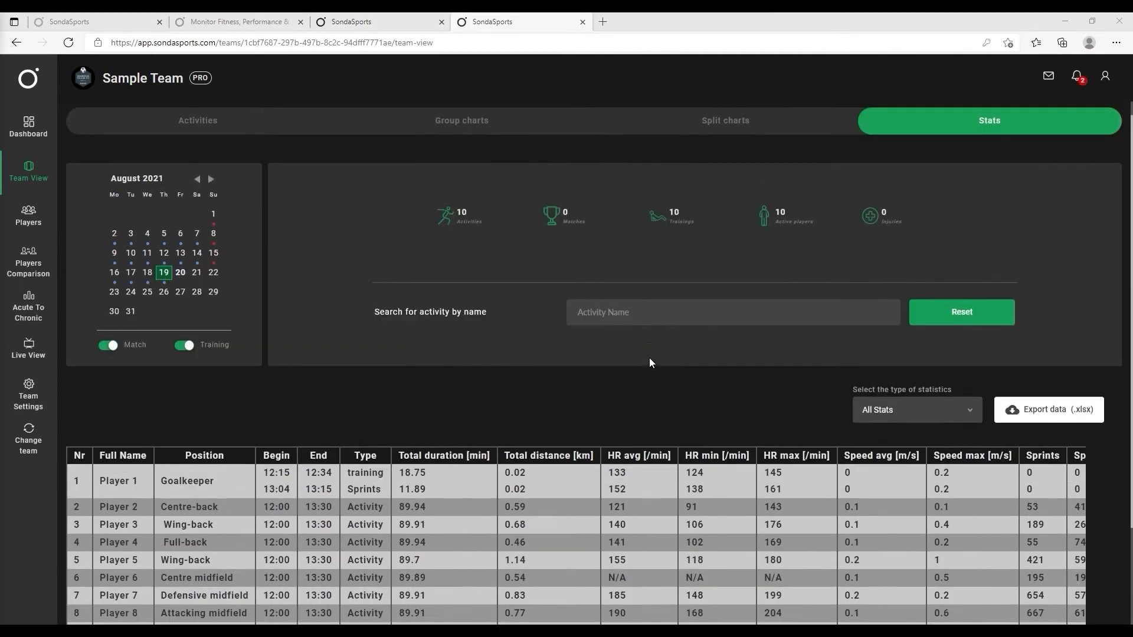
Return to the split charts and get the charts for all players again.
click(734, 147)
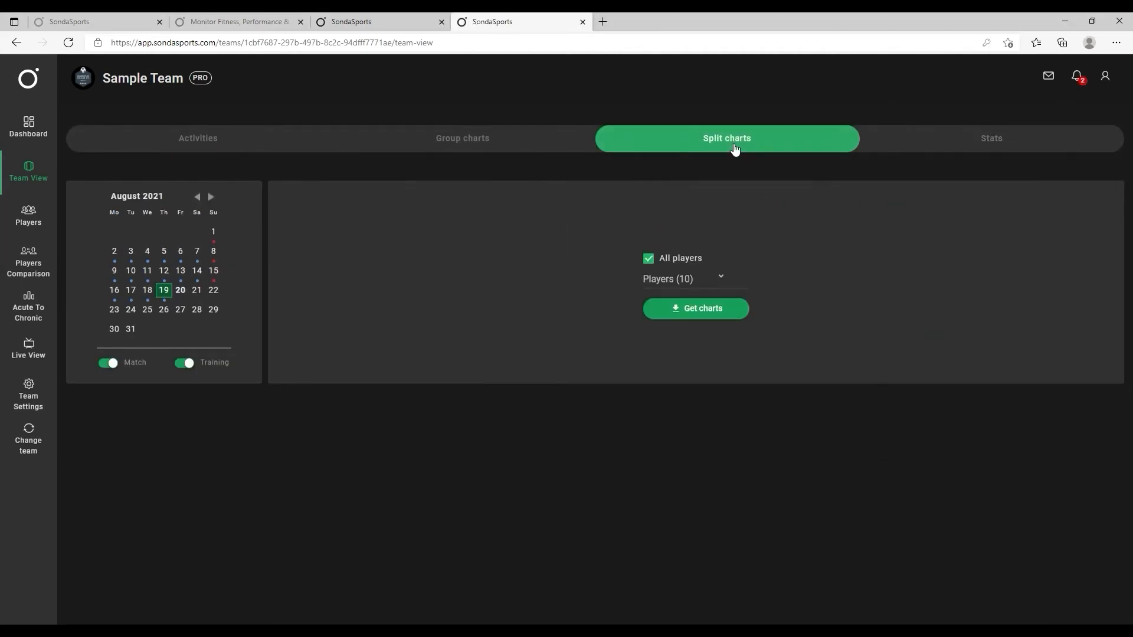
click(703, 321)
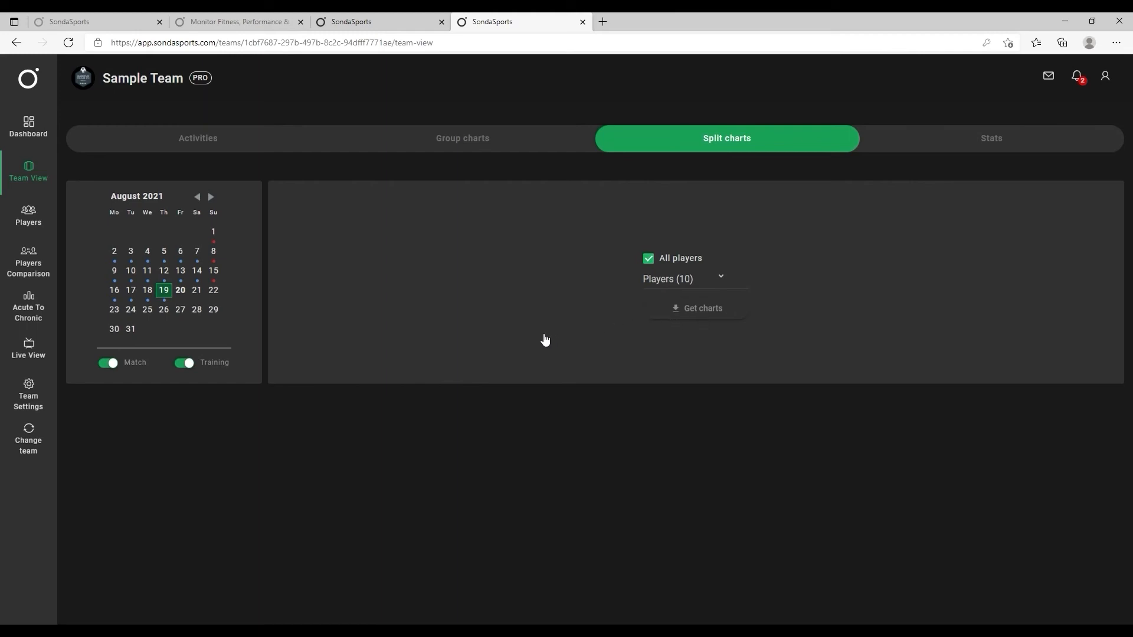
scroll(543, 339, down, 2)
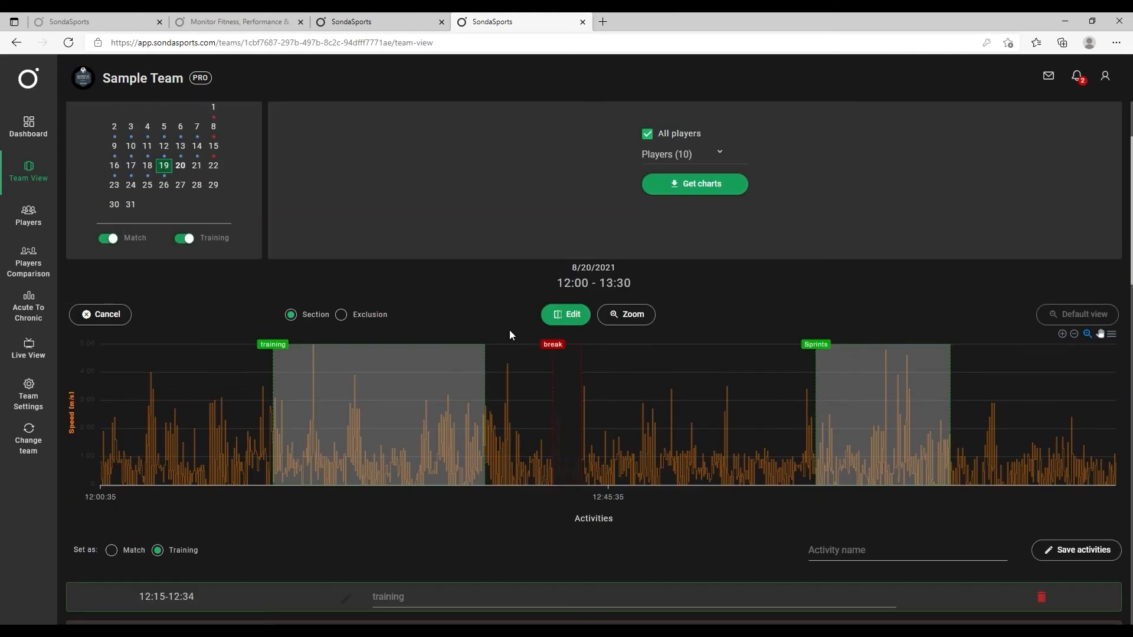
Examine the training, break and Sprints sections on the team's split chart and compare them with the individual players' activity charts.
scroll(509, 331, down, 2)
scroll(510, 331, up, 3)
scroll(509, 331, down, 1)
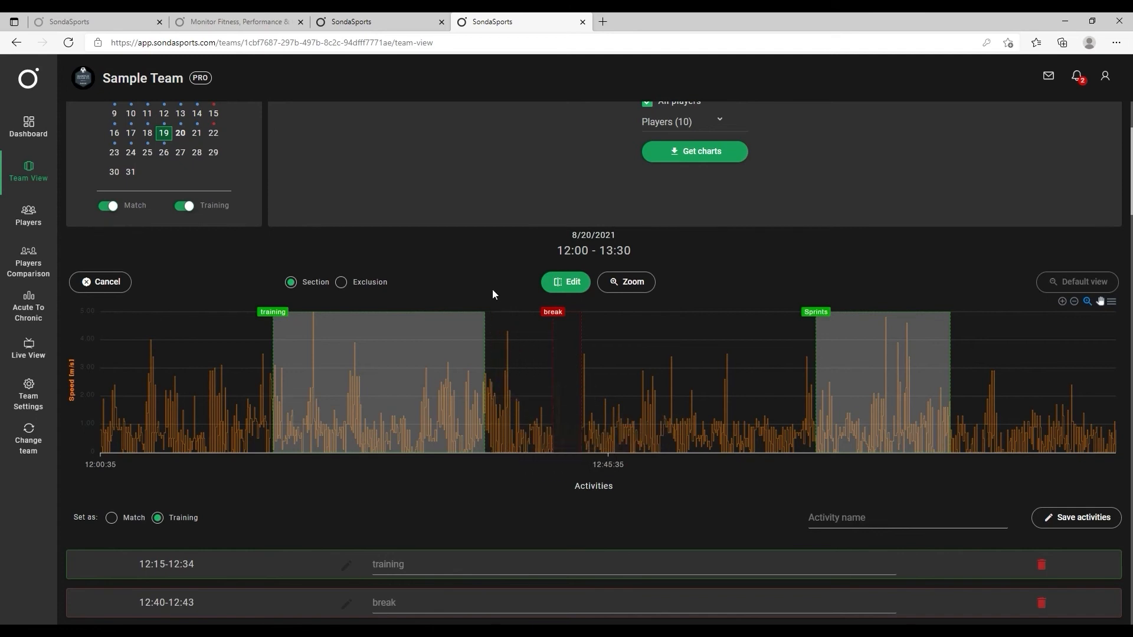
scroll(466, 291, up, 1)
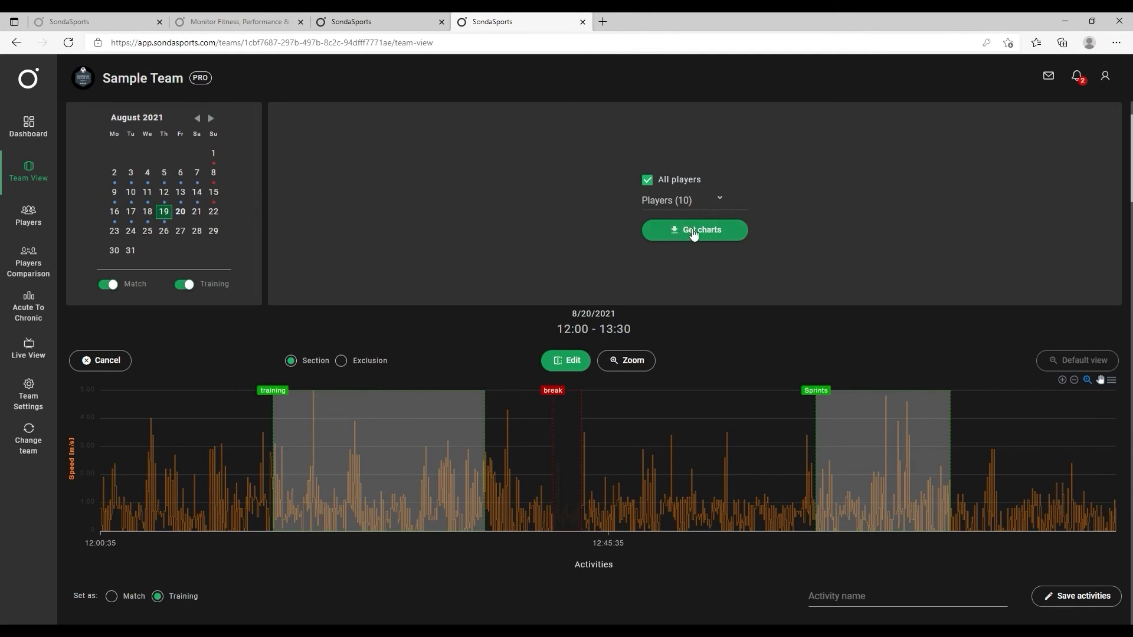
scroll(466, 297, down, 1)
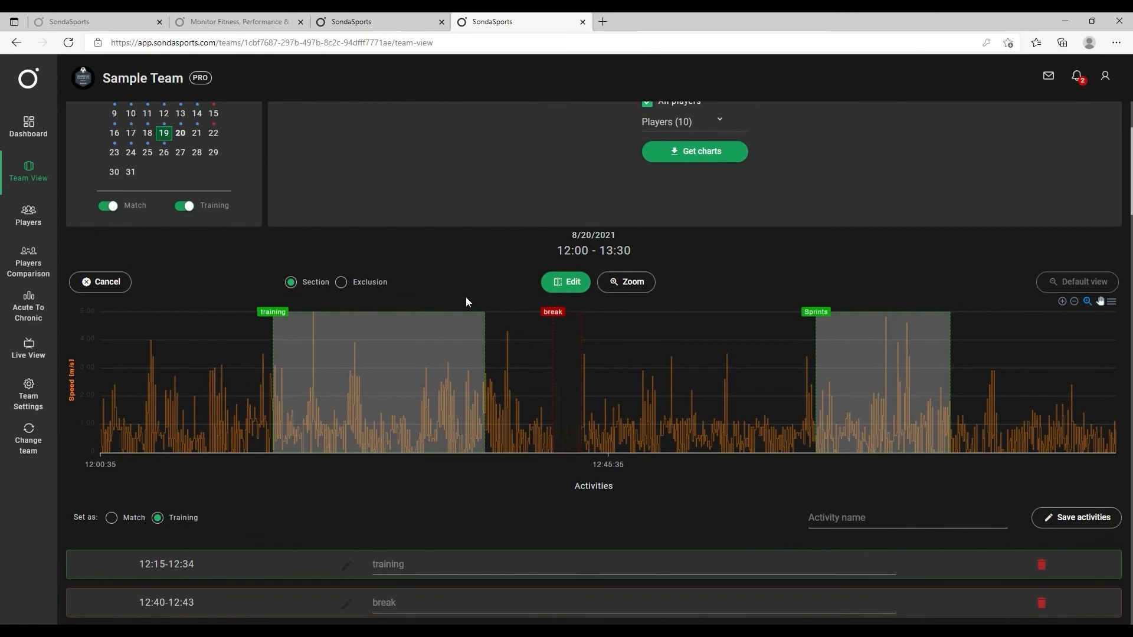
scroll(466, 302, down, 3)
scroll(466, 298, down, 3)
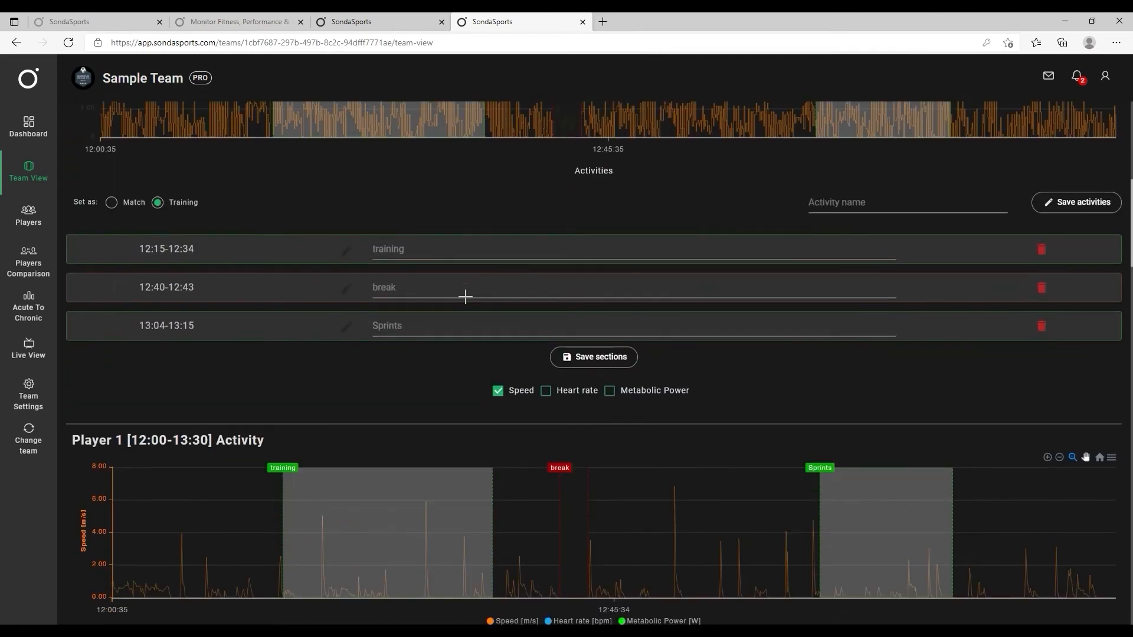
scroll(465, 296, down, 5)
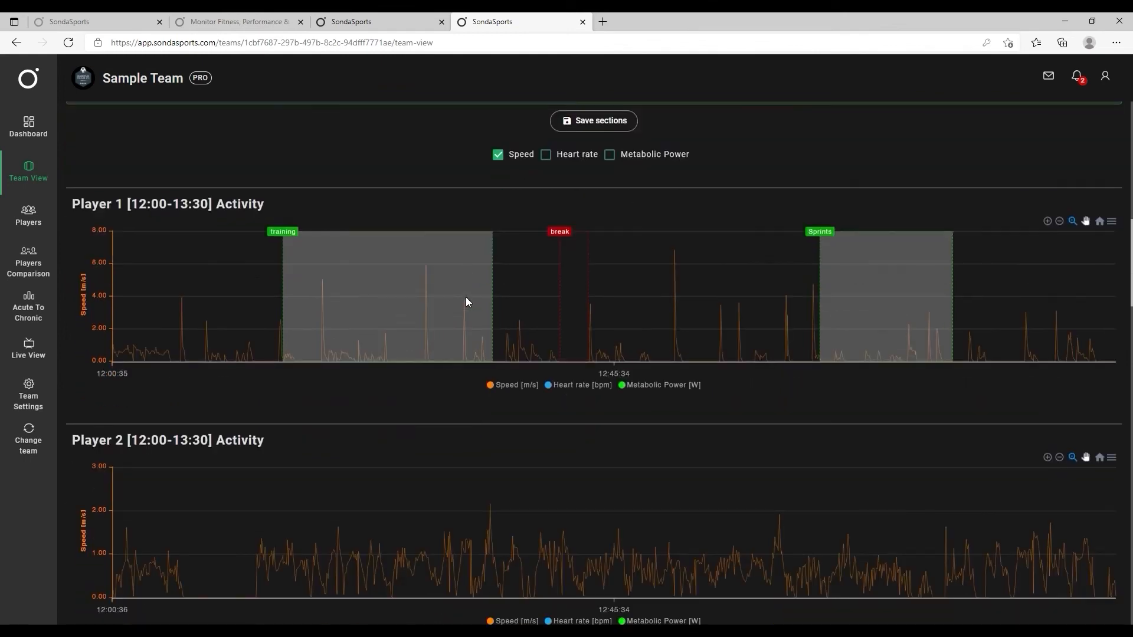
scroll(466, 302, up, 8)
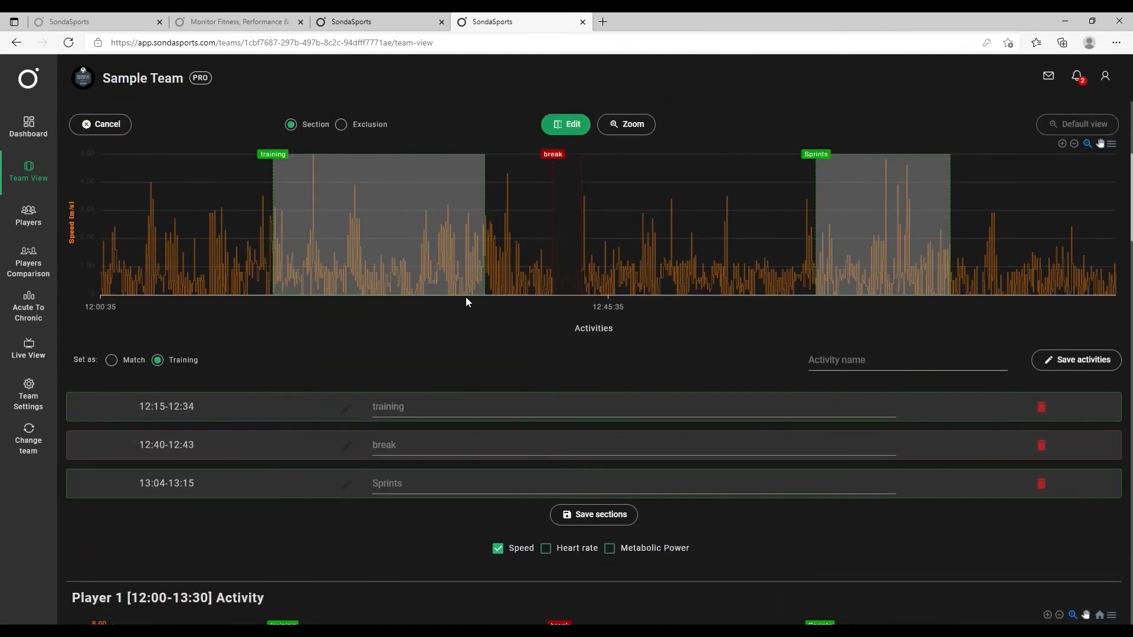
scroll(466, 297, up, 3)
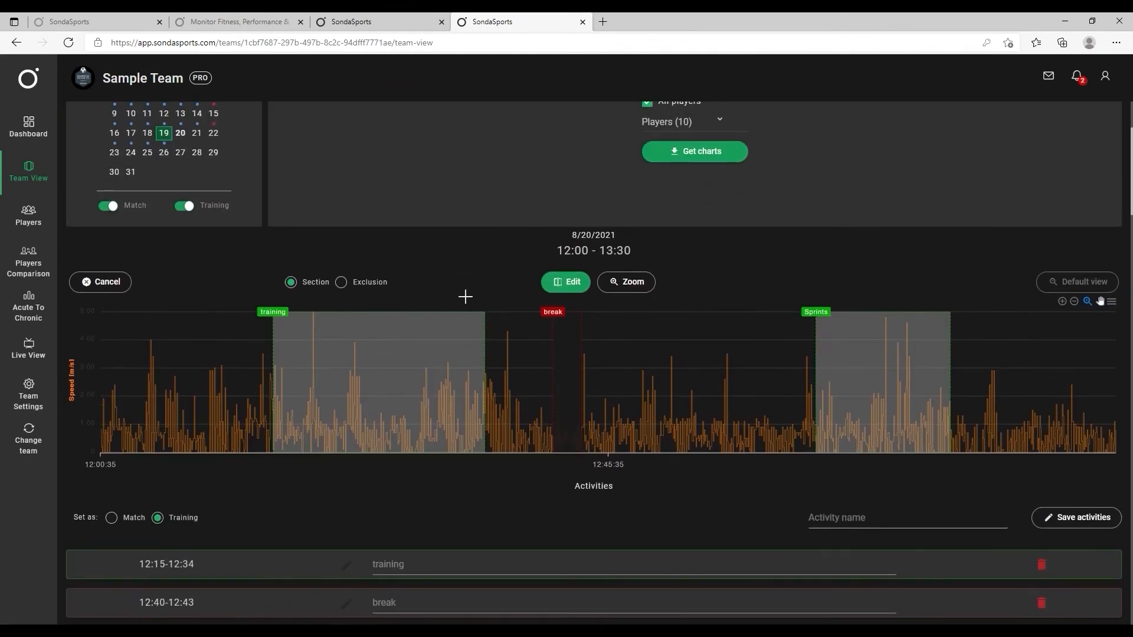
scroll(466, 296, down, 7)
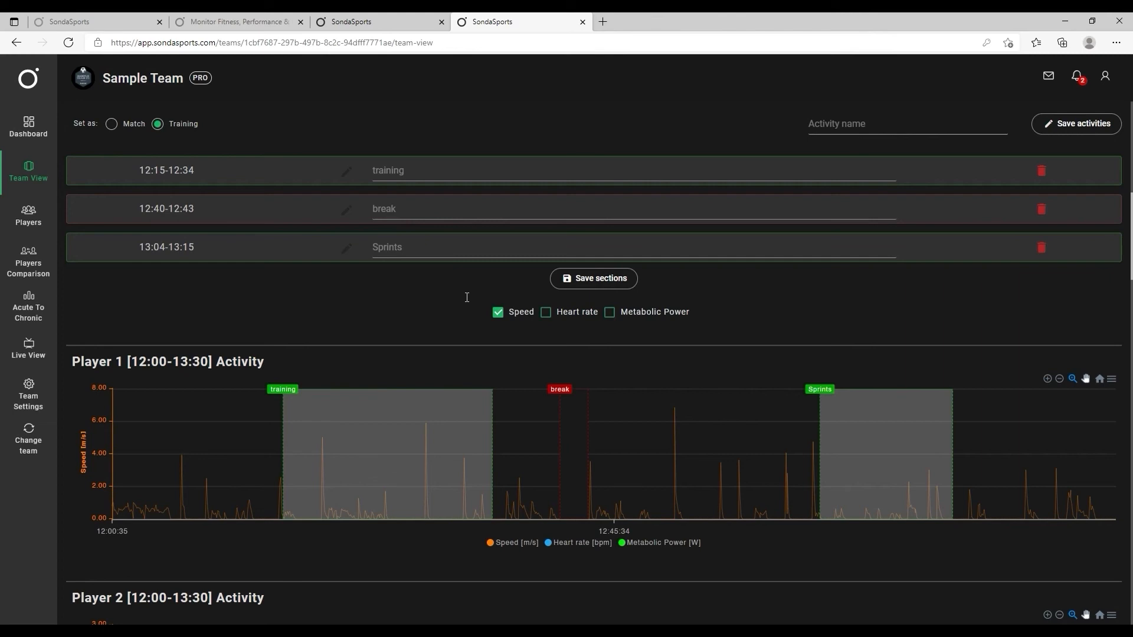
scroll(466, 297, down, 5)
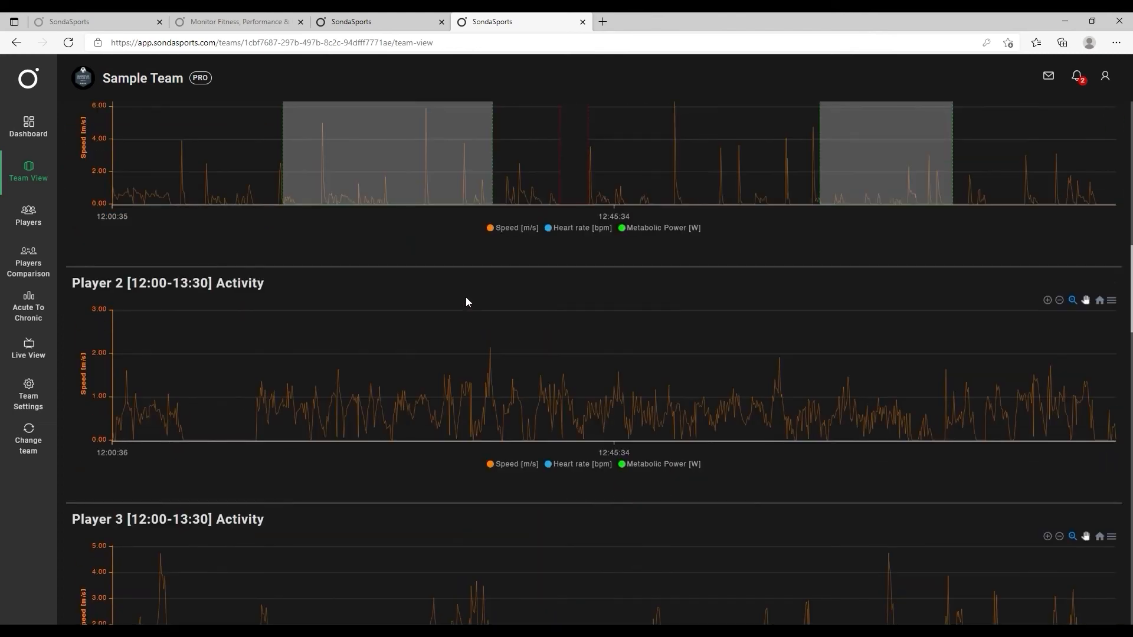
scroll(466, 301, up, 6)
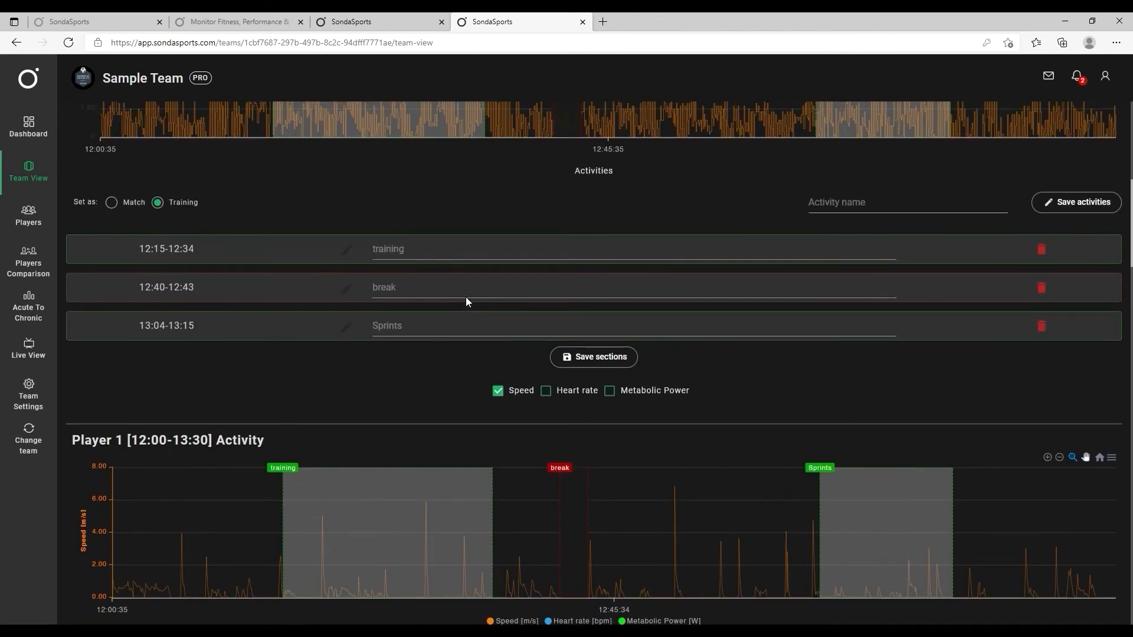
scroll(466, 296, up, 3)
scroll(467, 298, up, 3)
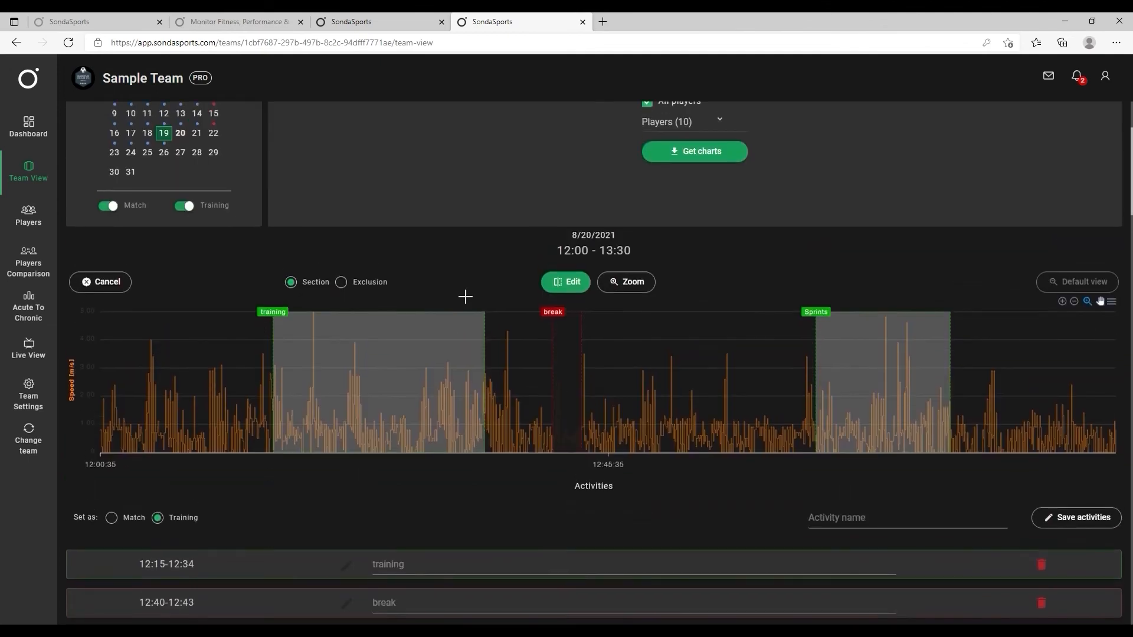
scroll(465, 297, down, 1)
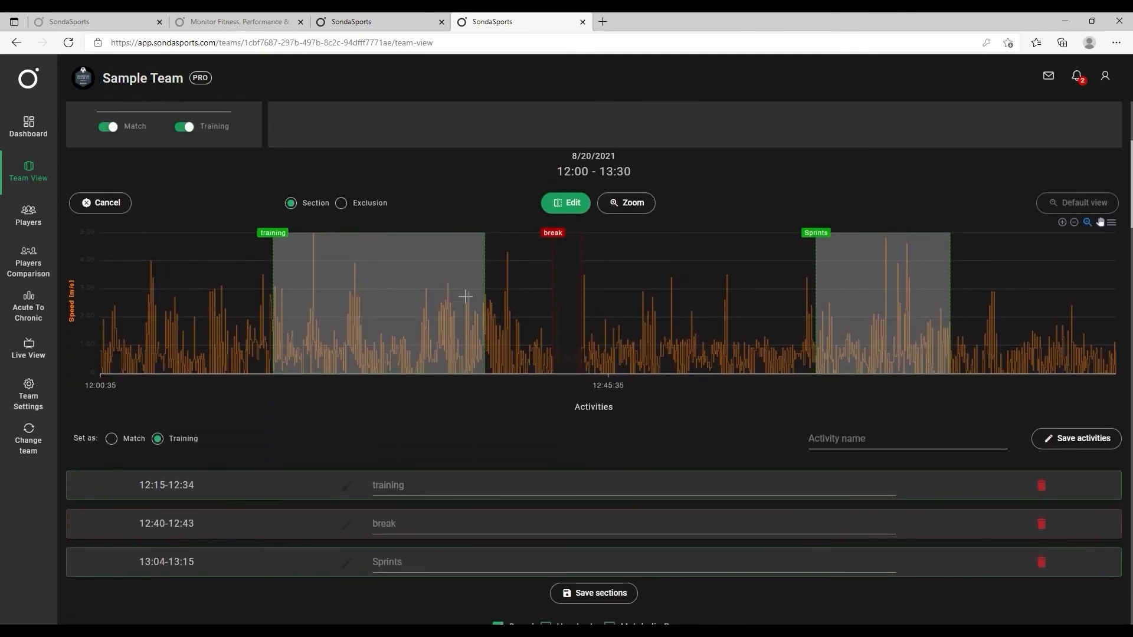
scroll(466, 296, up, 1)
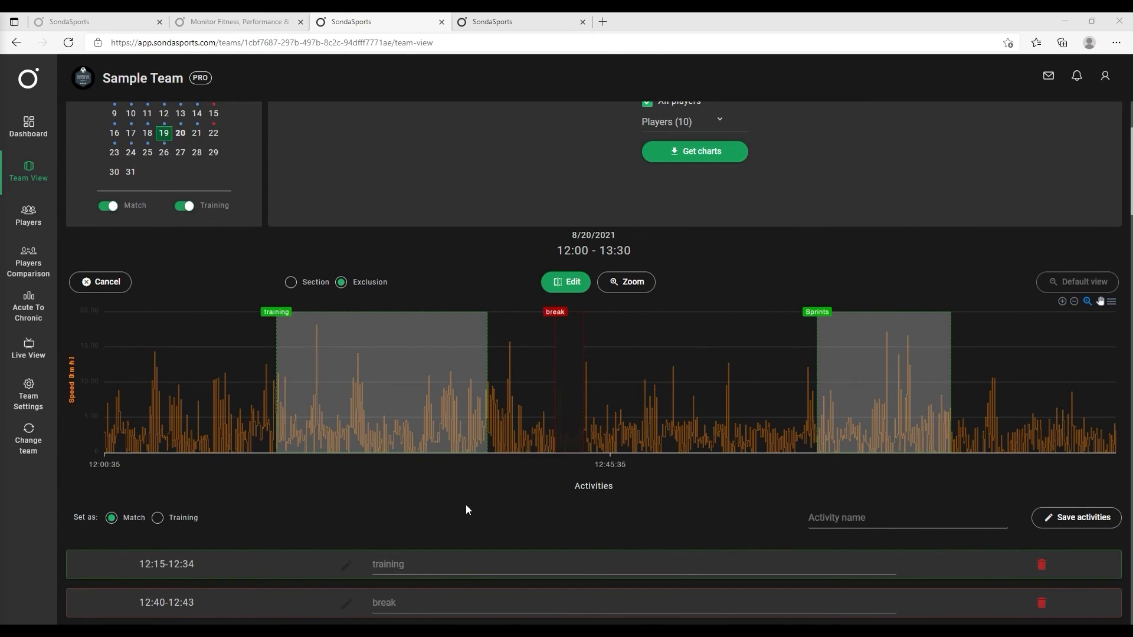
Set the team activity's type to match and name it Match.
click(157, 517)
click(113, 518)
click(904, 521)
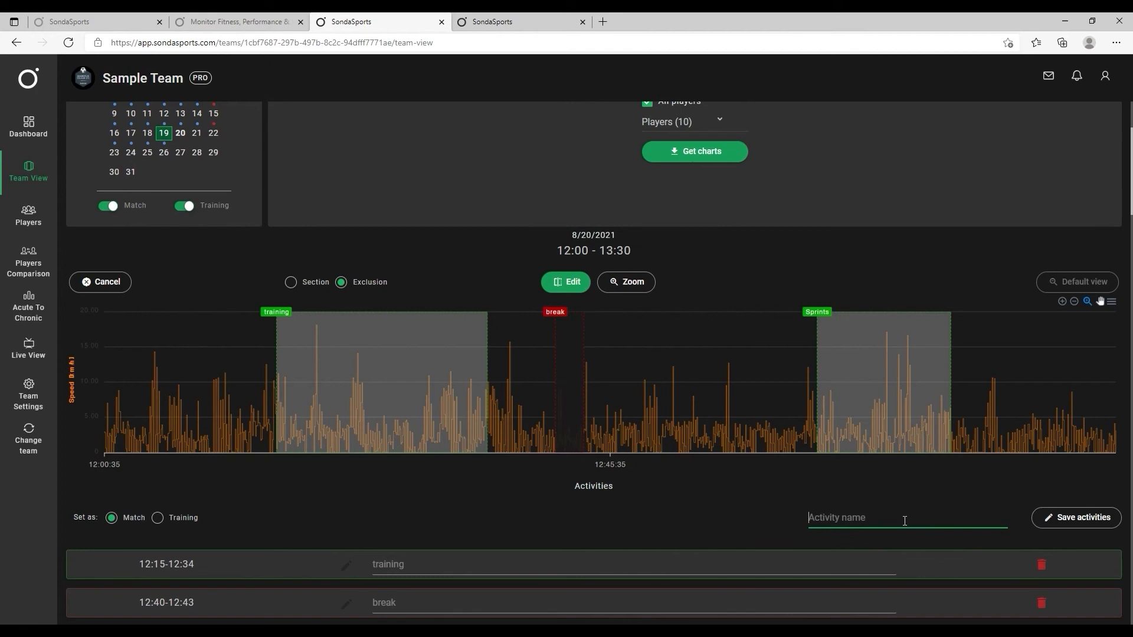
text(Match)
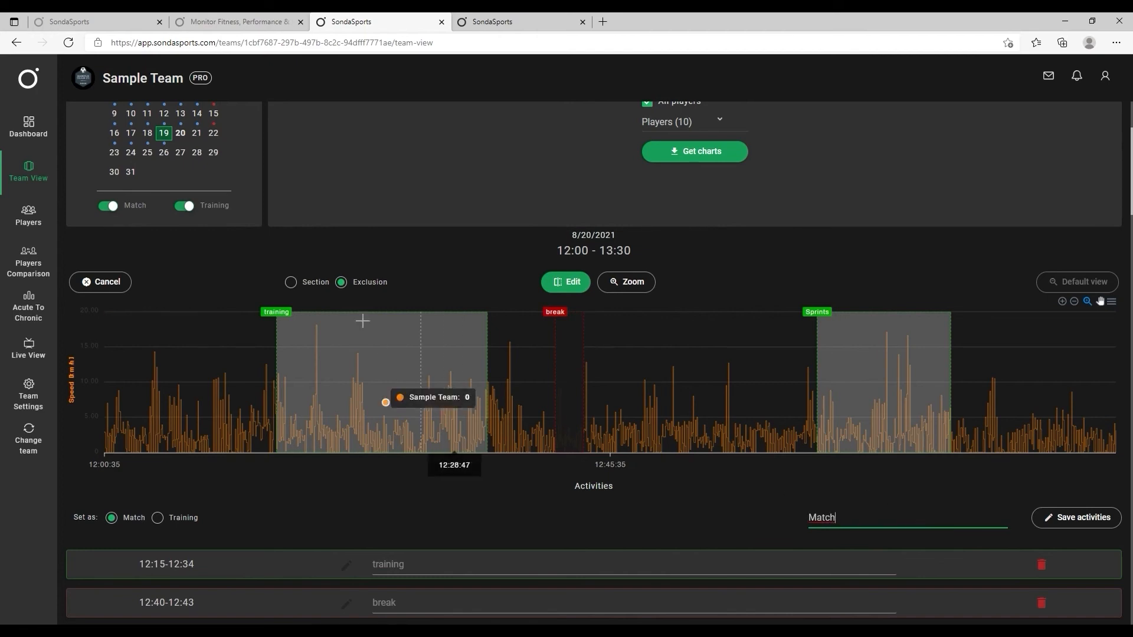
Mark an exclusion on the team's speed chart after the Sprints section, ending at about 13:24.
click(292, 283)
click(339, 283)
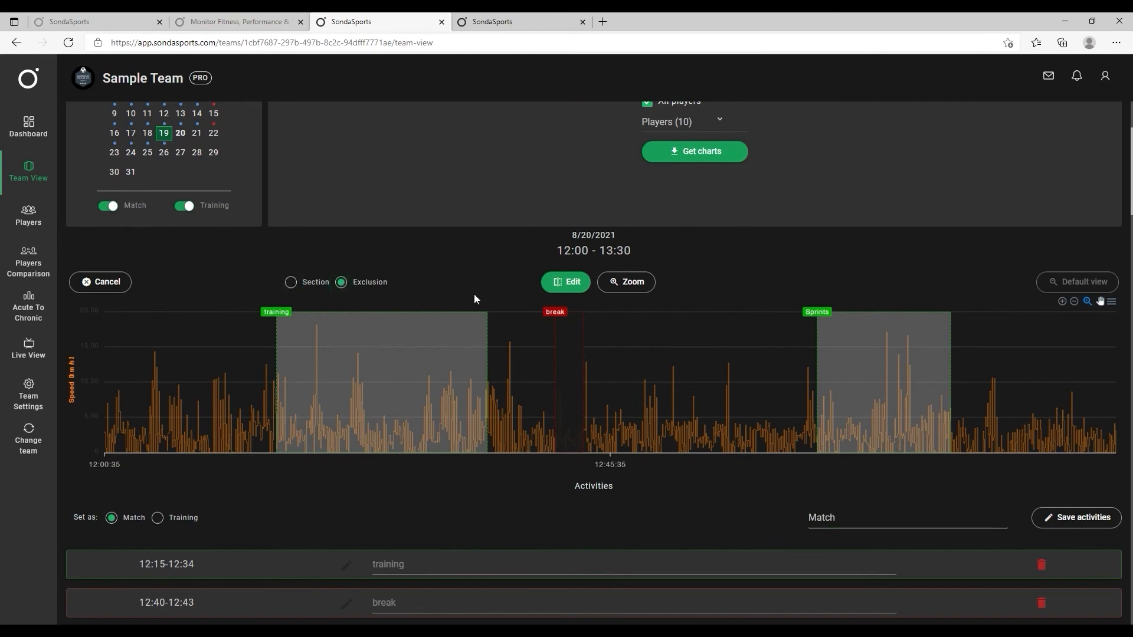
click(1003, 412)
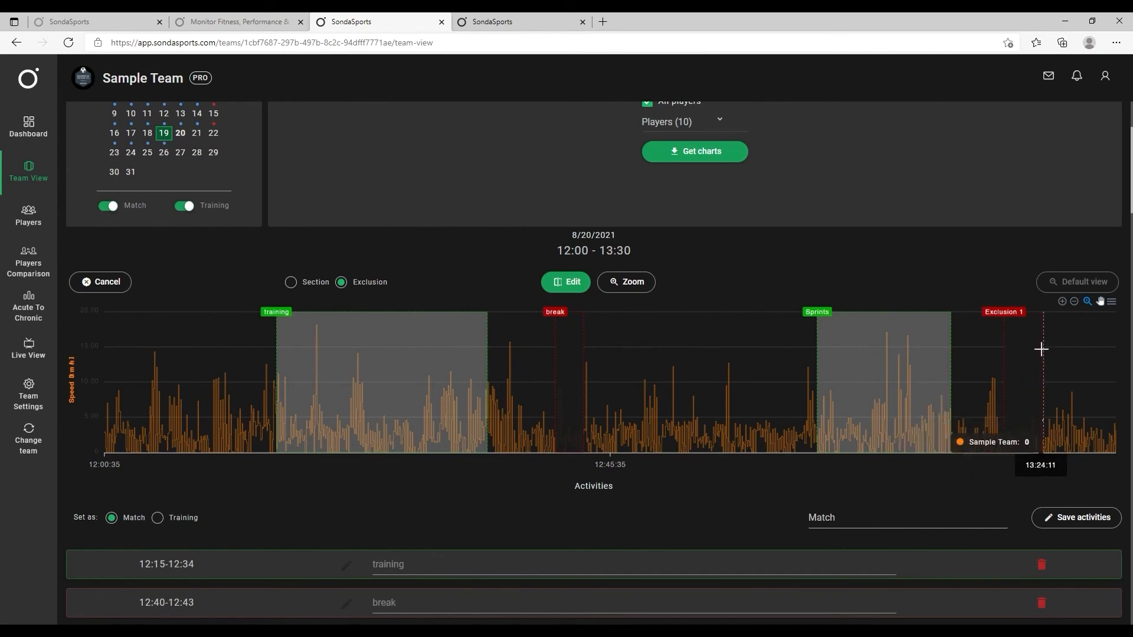
Save the team activity set as Match with its marked exclusion.
scroll(1027, 371, up, 1)
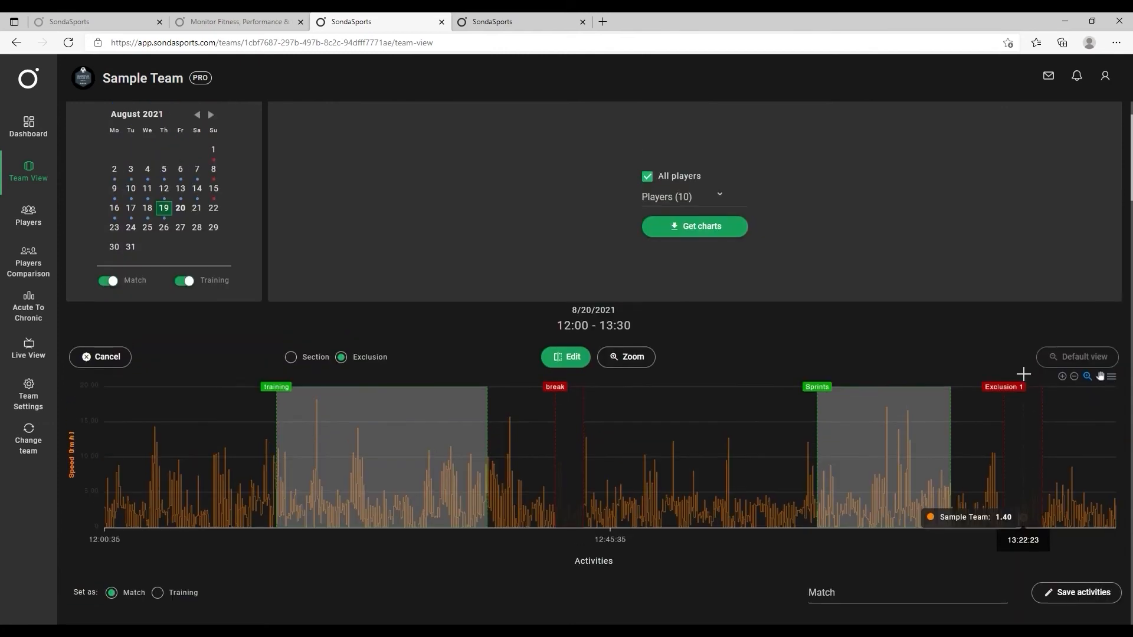
scroll(1026, 408, down, 1)
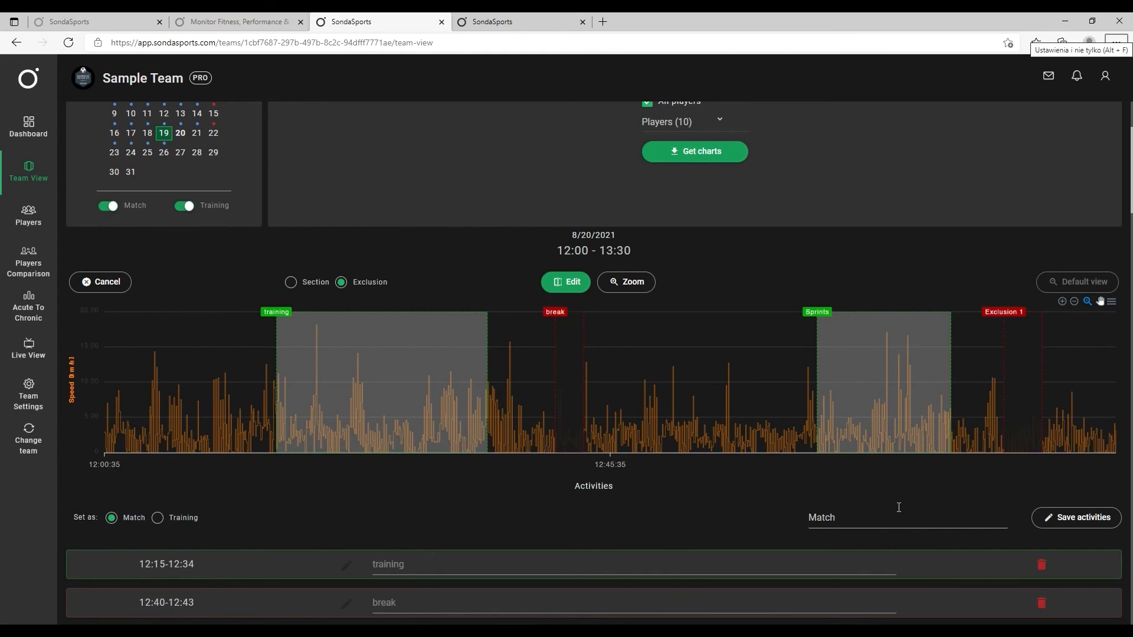
click(1080, 522)
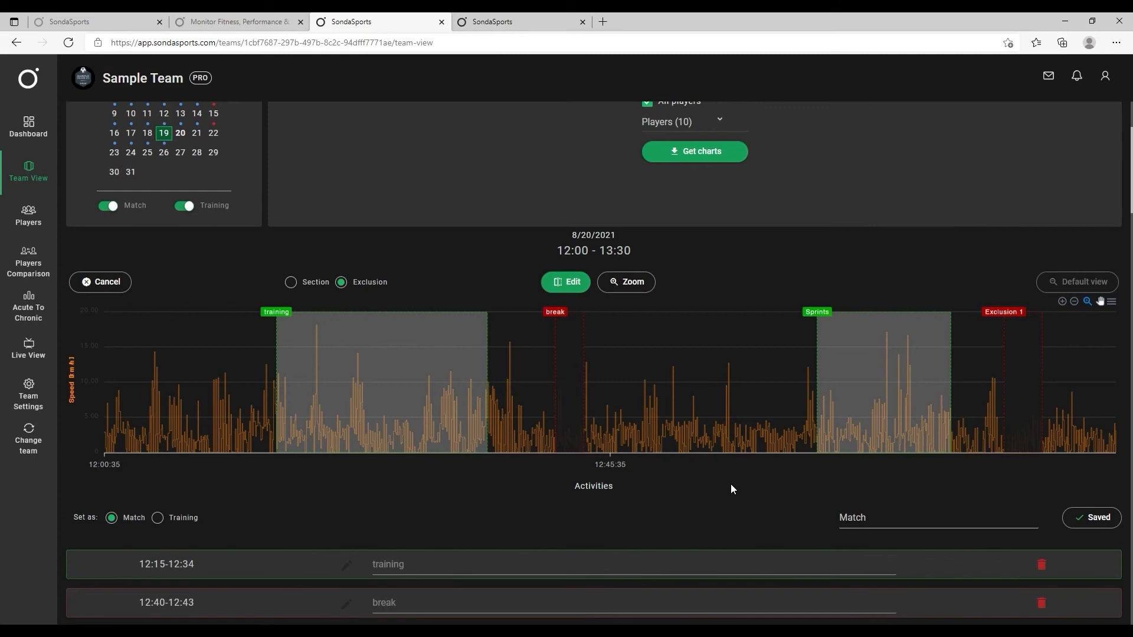
Examine the team's section list and how the new exclusion carries over to the individual players' speed charts.
scroll(730, 484, down, 3)
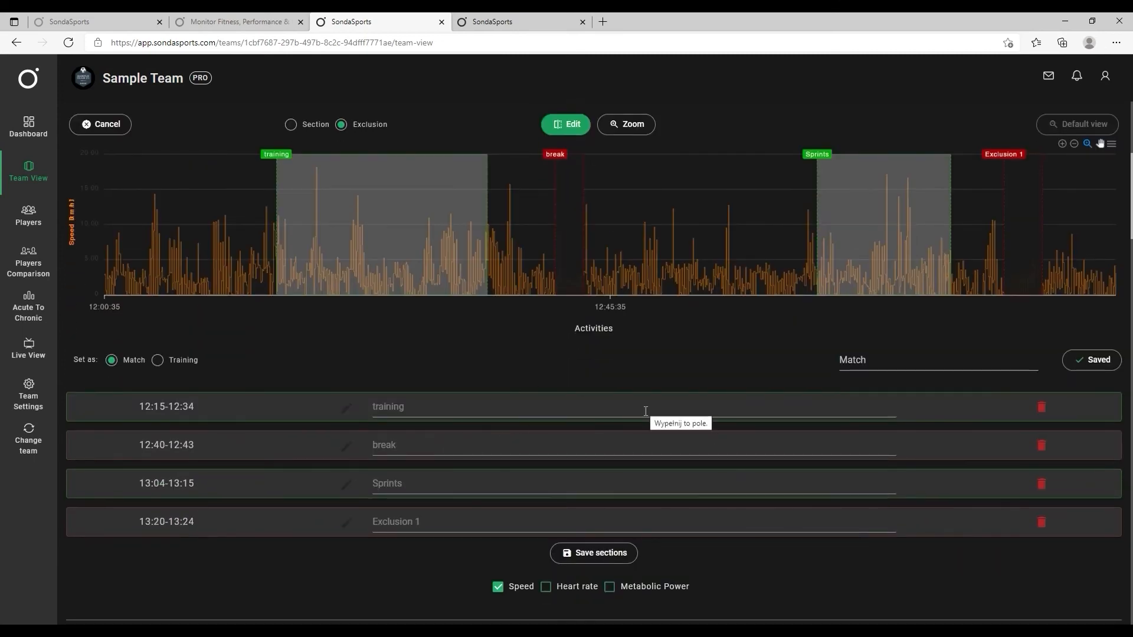
scroll(649, 413, down, 12)
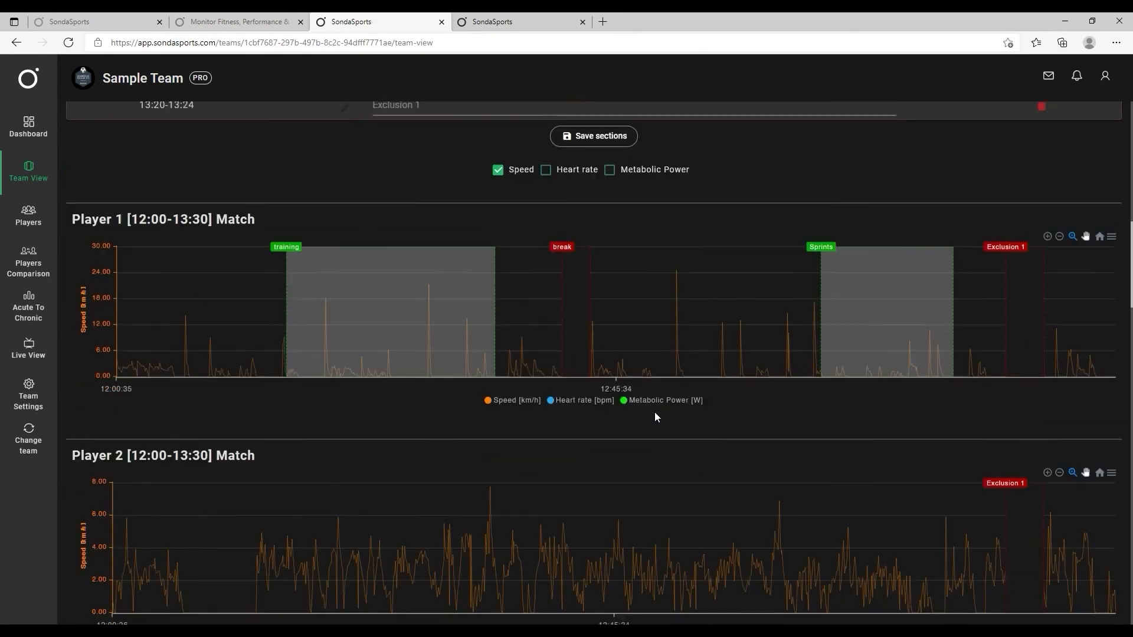
scroll(653, 412, down, 3)
scroll(951, 399, down, 3)
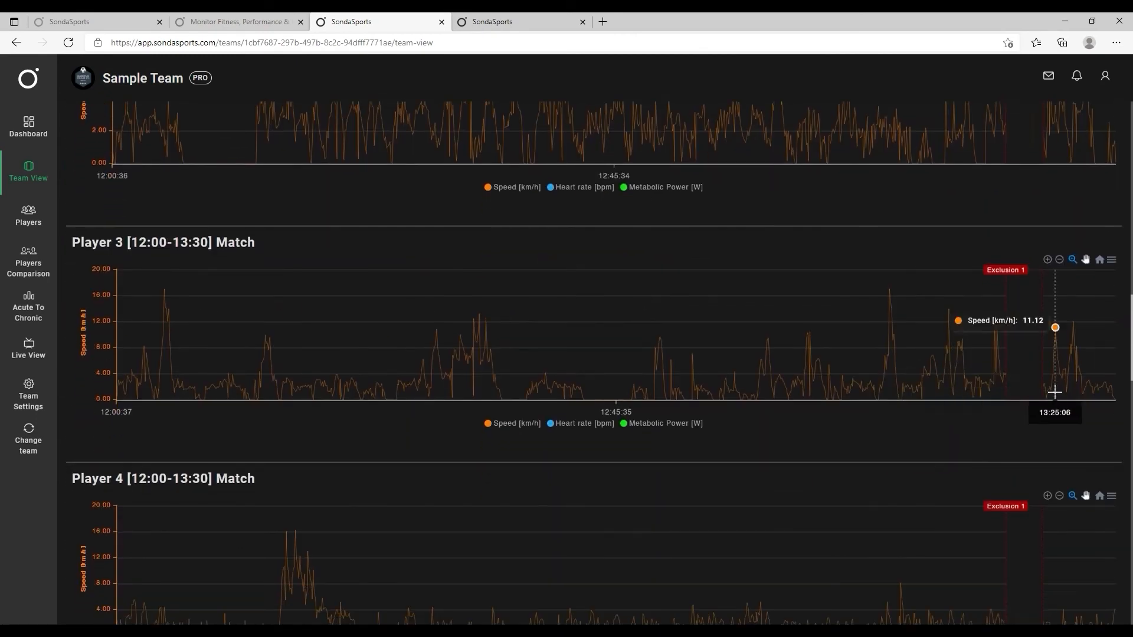
scroll(830, 401, up, 15)
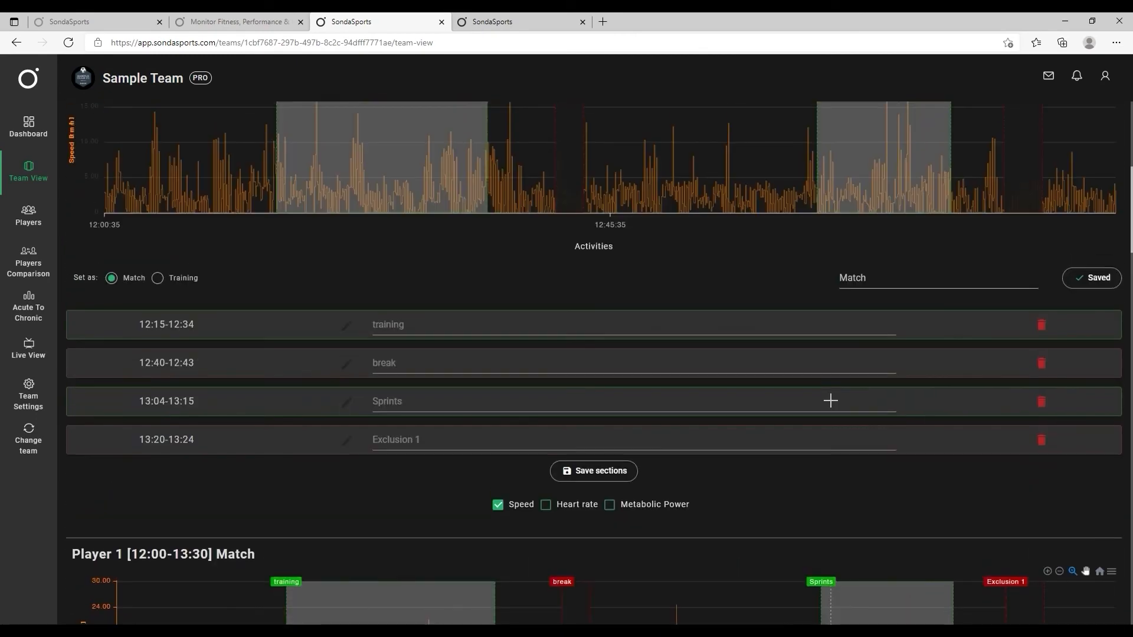
scroll(830, 400, up, 2)
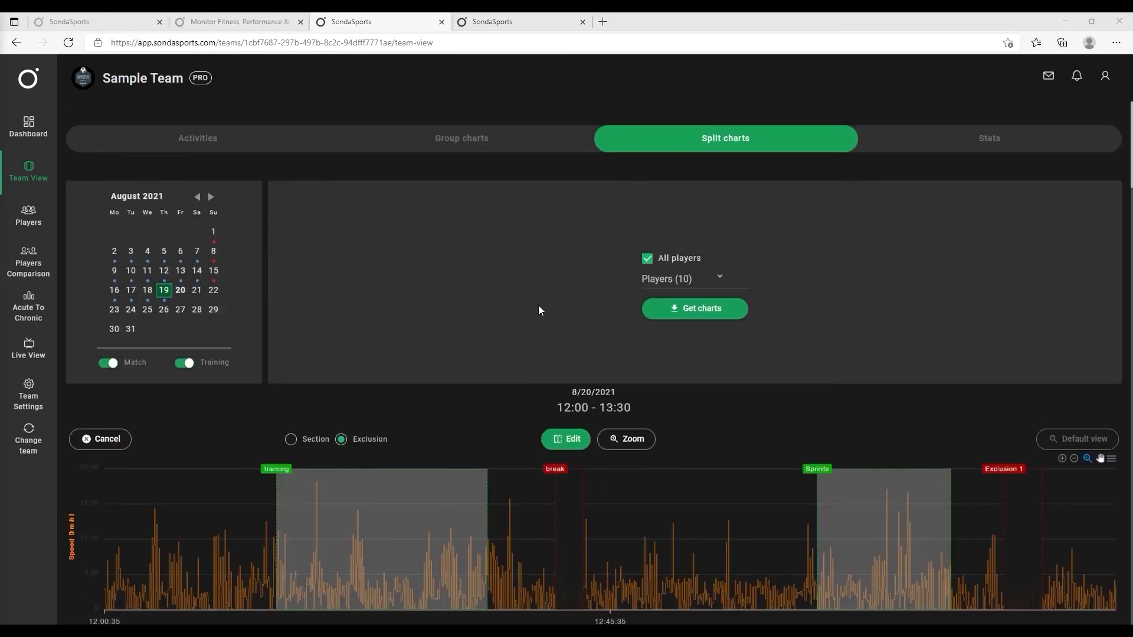
Generate the players comparison for the date range 2021-08-14 to 2021-08-20.
click(25, 259)
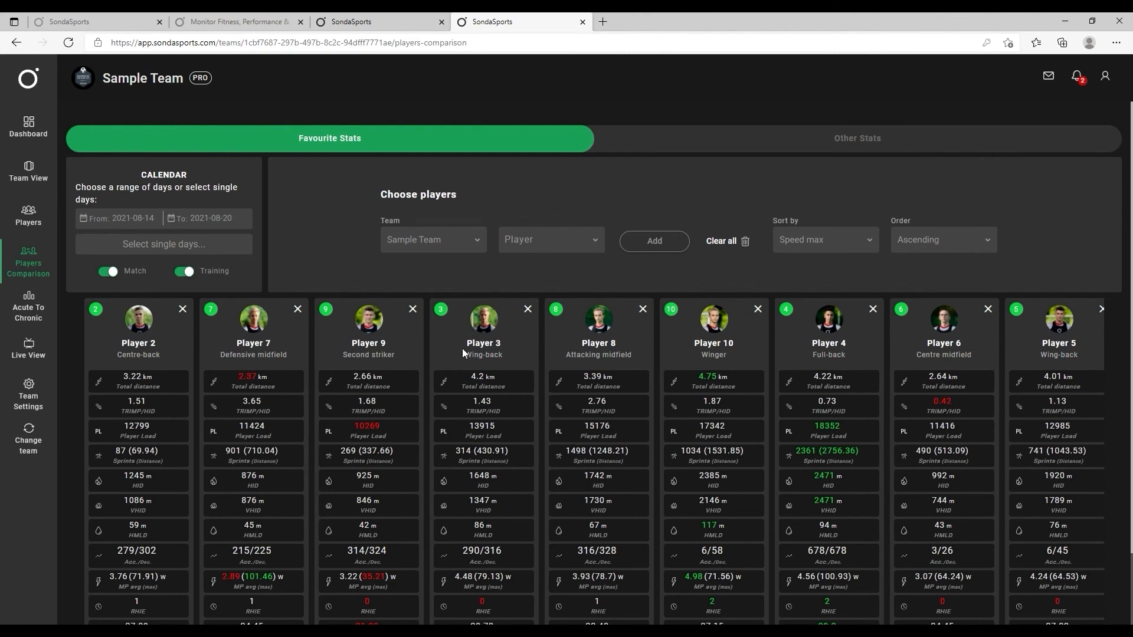
scroll(461, 350, down, 2)
scroll(461, 354, up, 2)
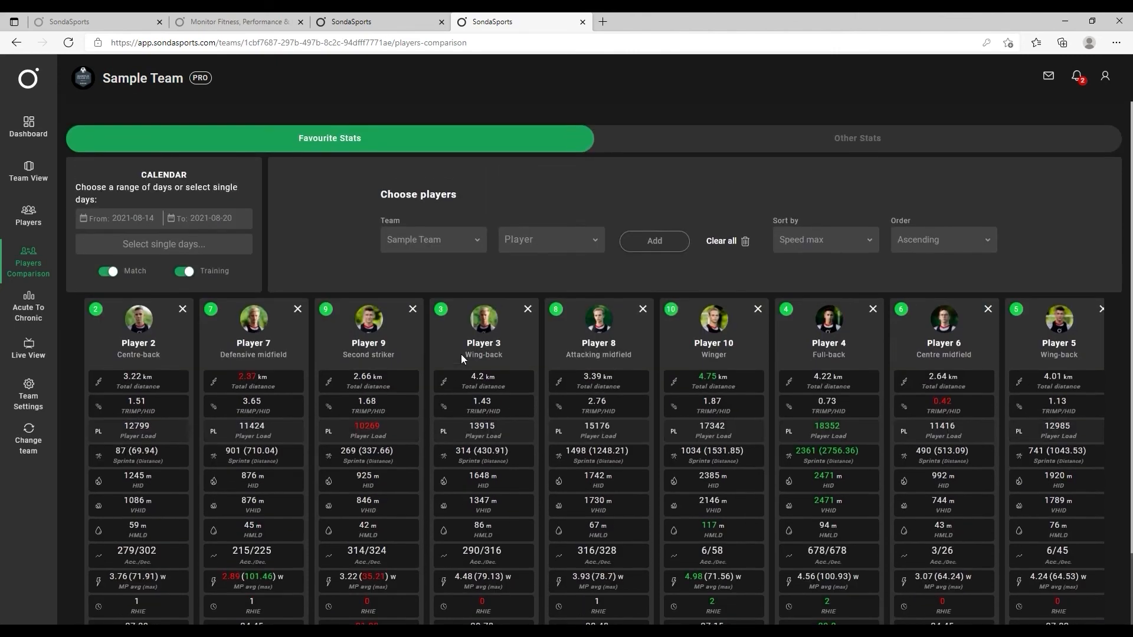
click(124, 220)
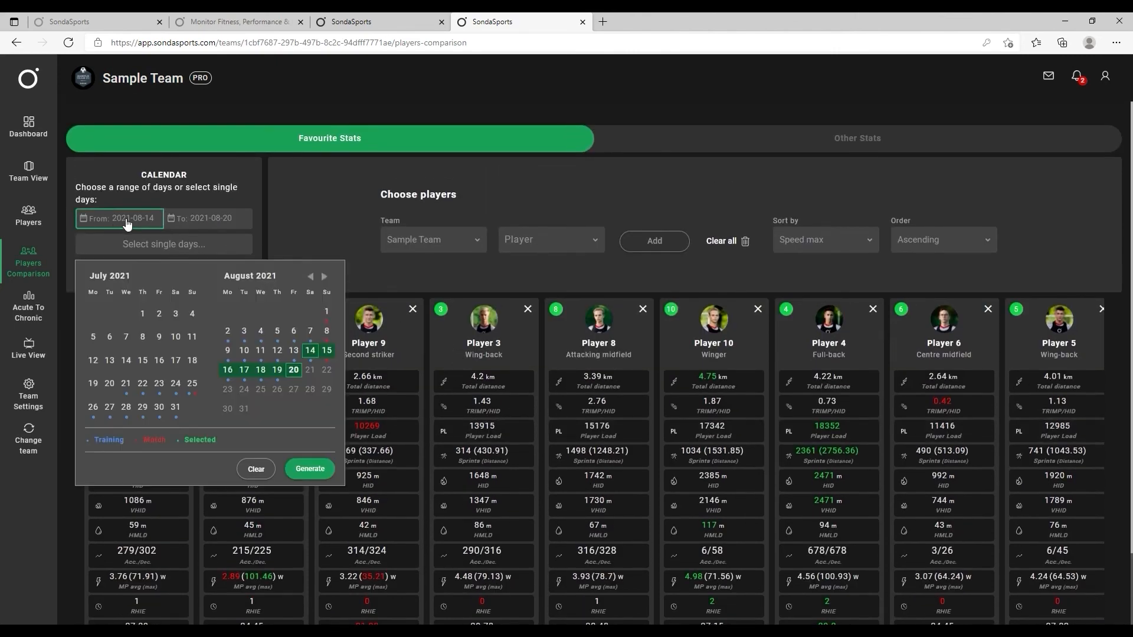
click(312, 353)
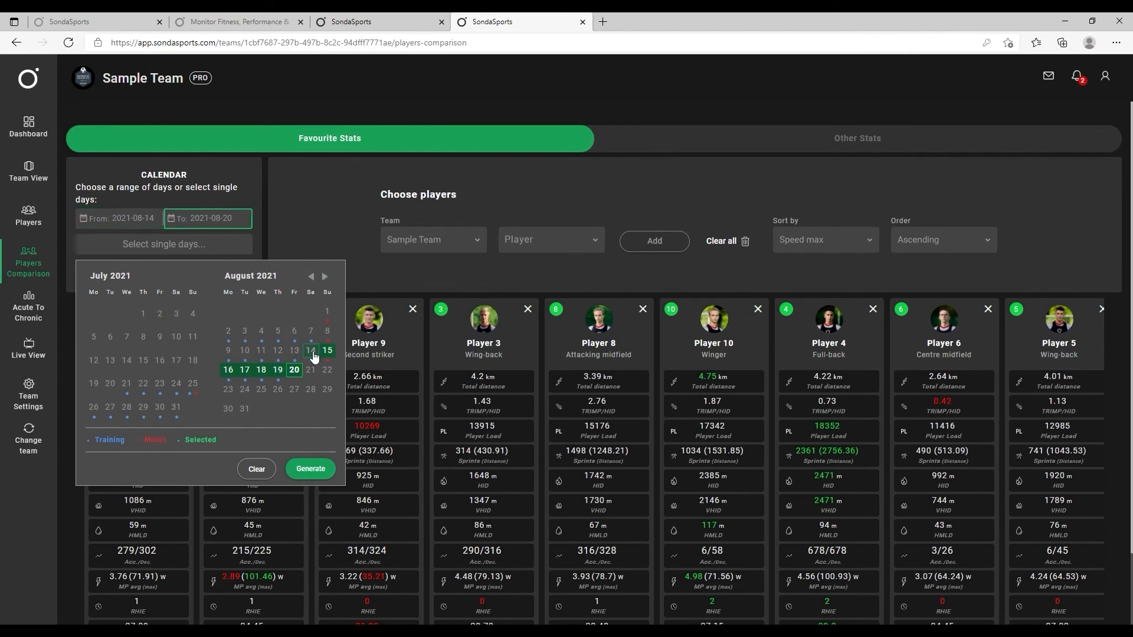
click(295, 371)
click(310, 469)
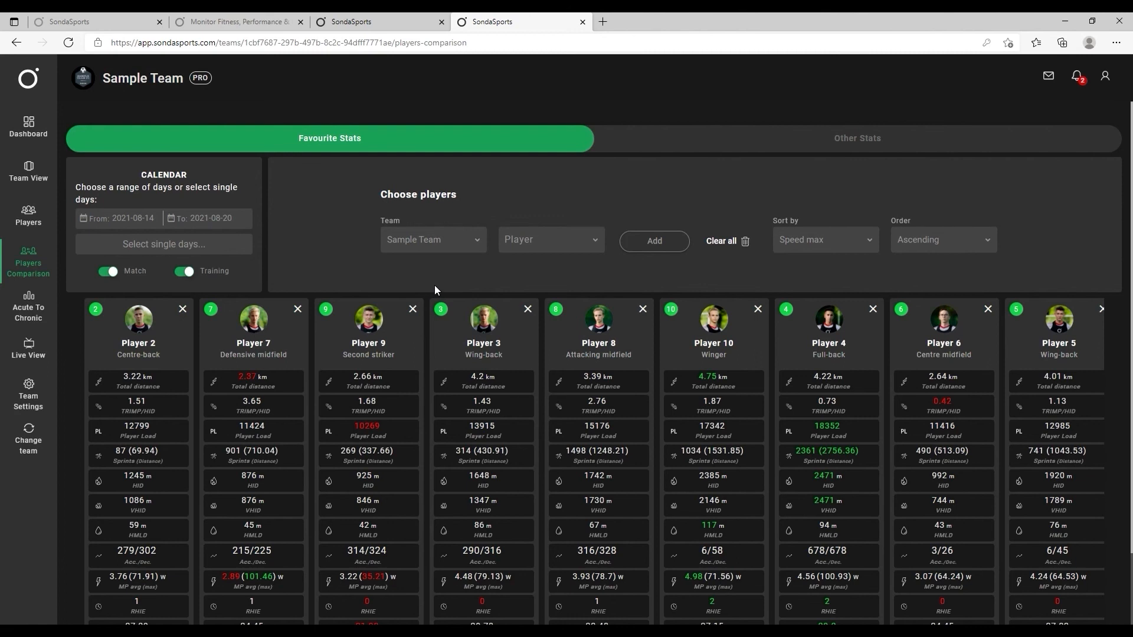
Look through the team and player choices for the comparison and examine the players' favourite stats.
click(464, 245)
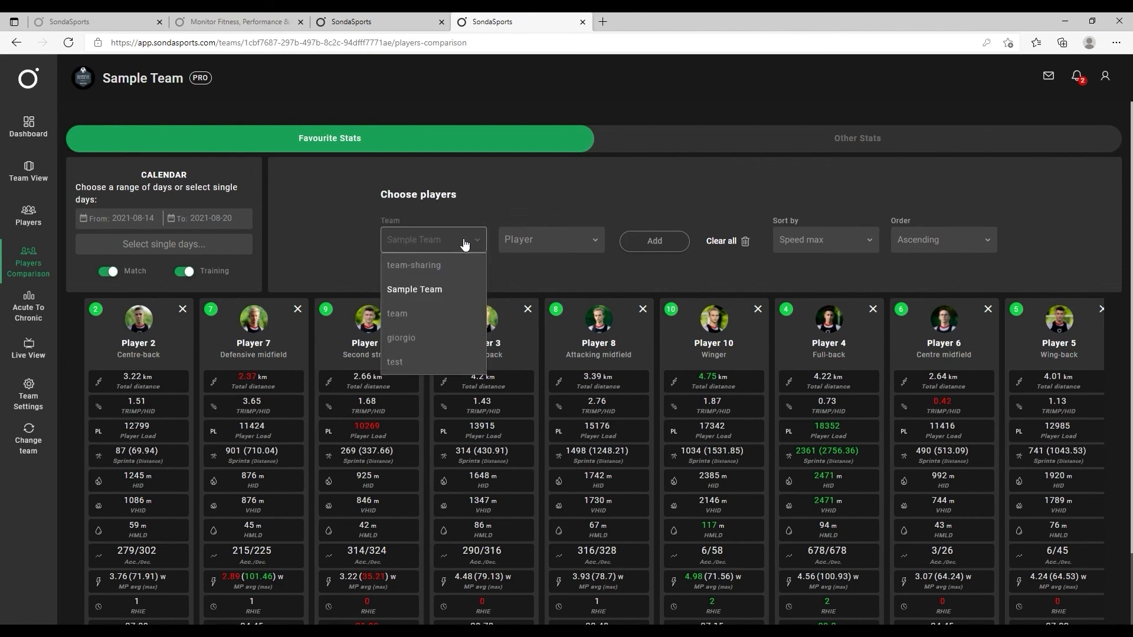
click(525, 250)
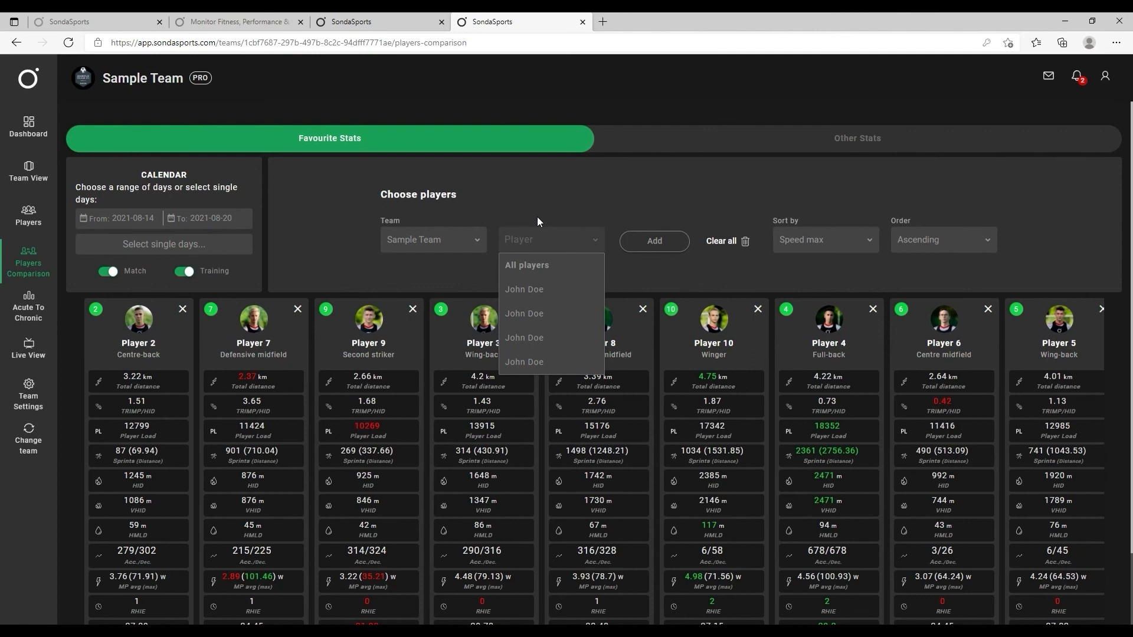
click(611, 211)
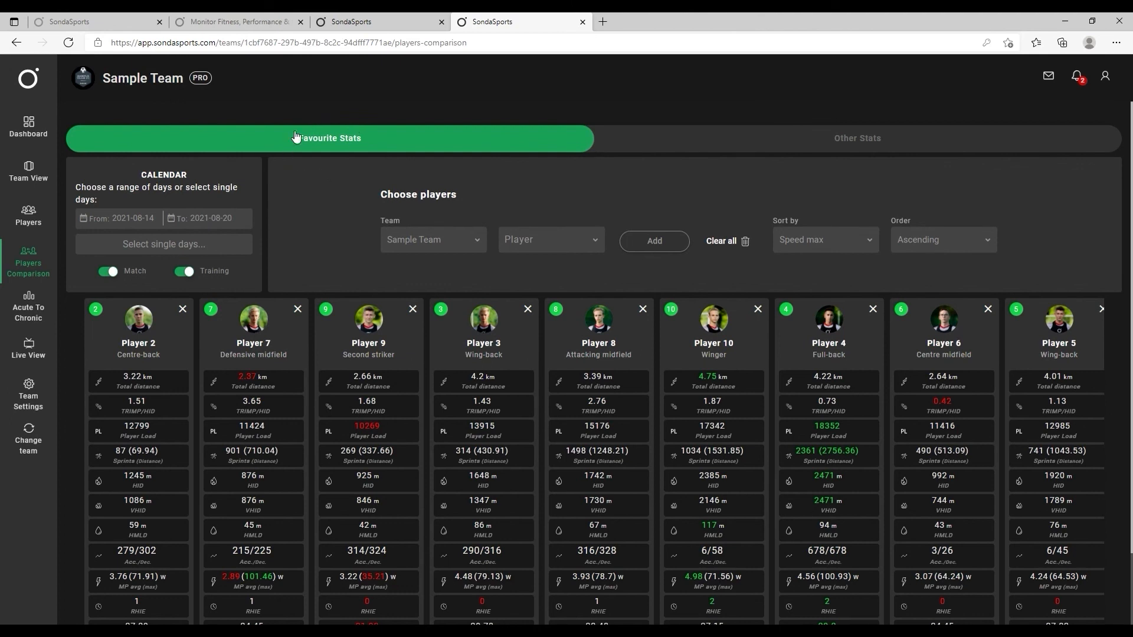
scroll(595, 412, down, 1)
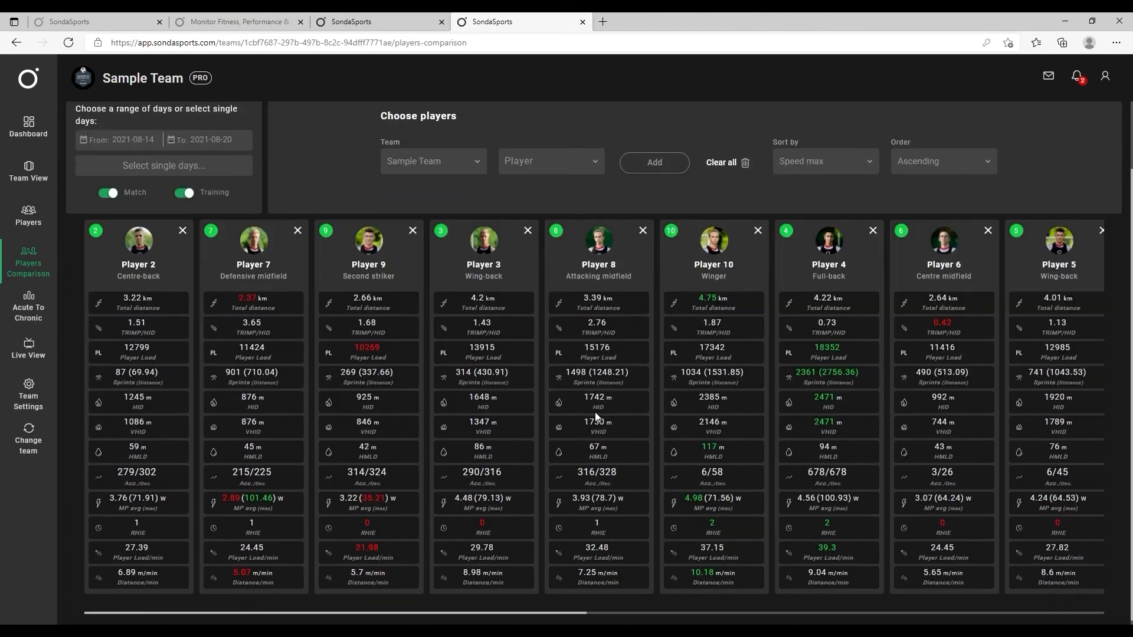
drag(542, 606, 461, 550)
scroll(513, 170, up, 2)
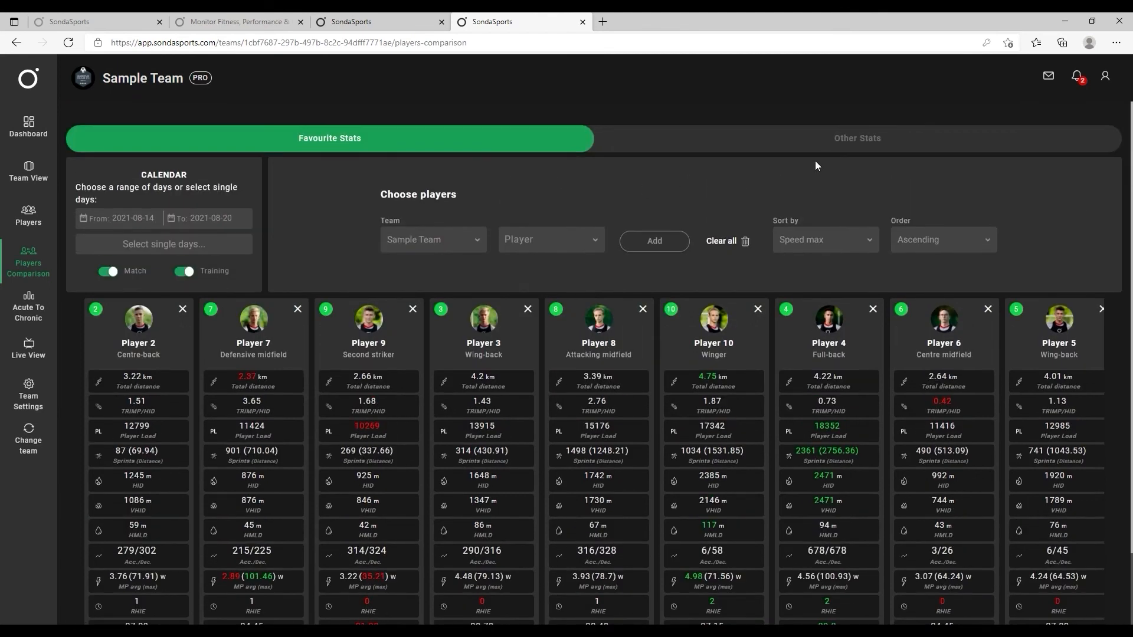
Examine the other stats in the players comparison.
click(832, 140)
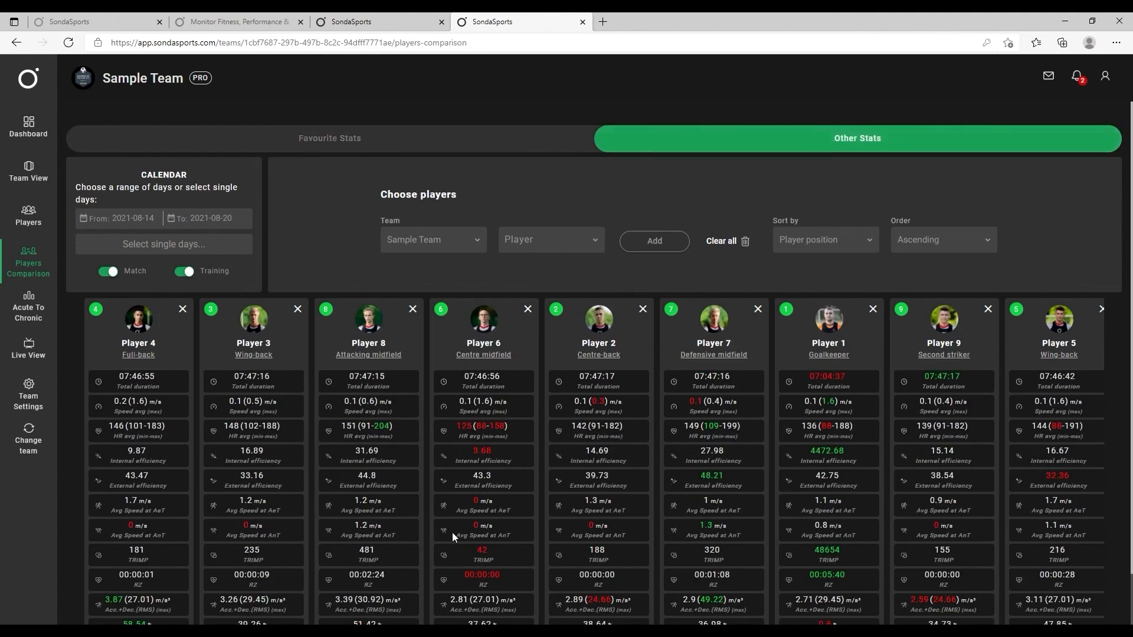
scroll(599, 550, down, 1)
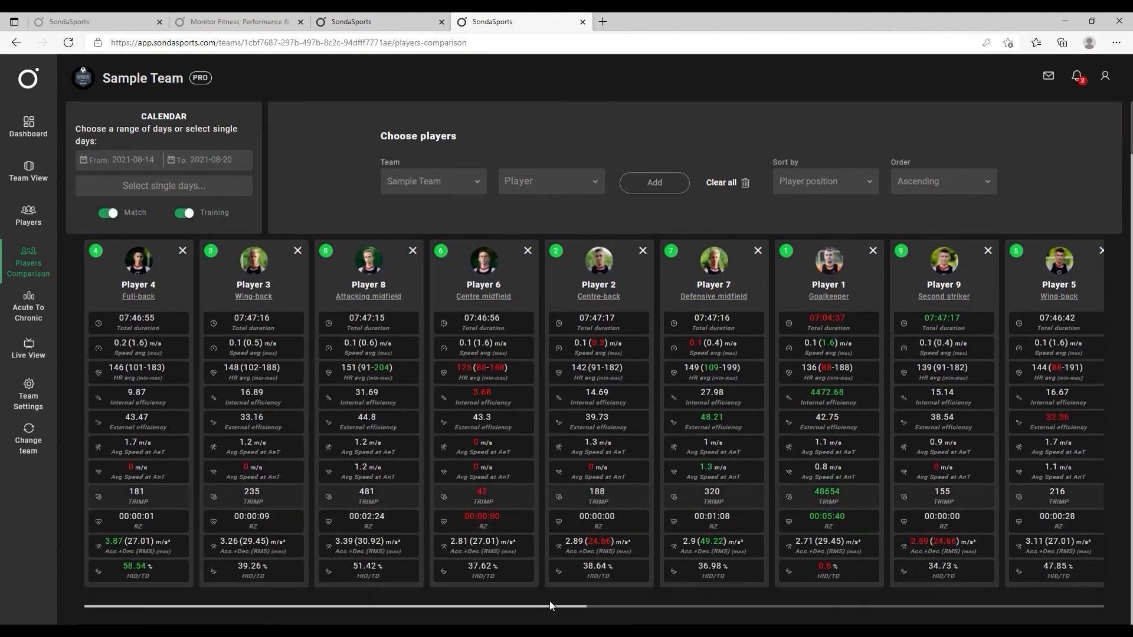
scroll(603, 471, up, 1)
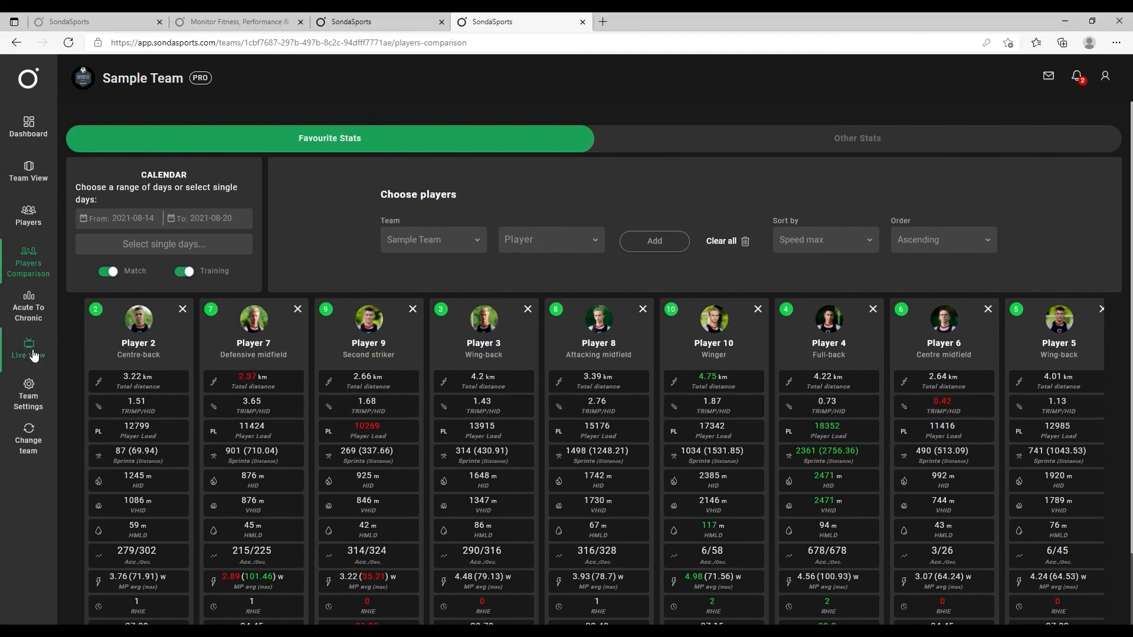
In the live view, try tracking Distance in place of VHID, and restore VHID as a tracked parameter.
click(35, 352)
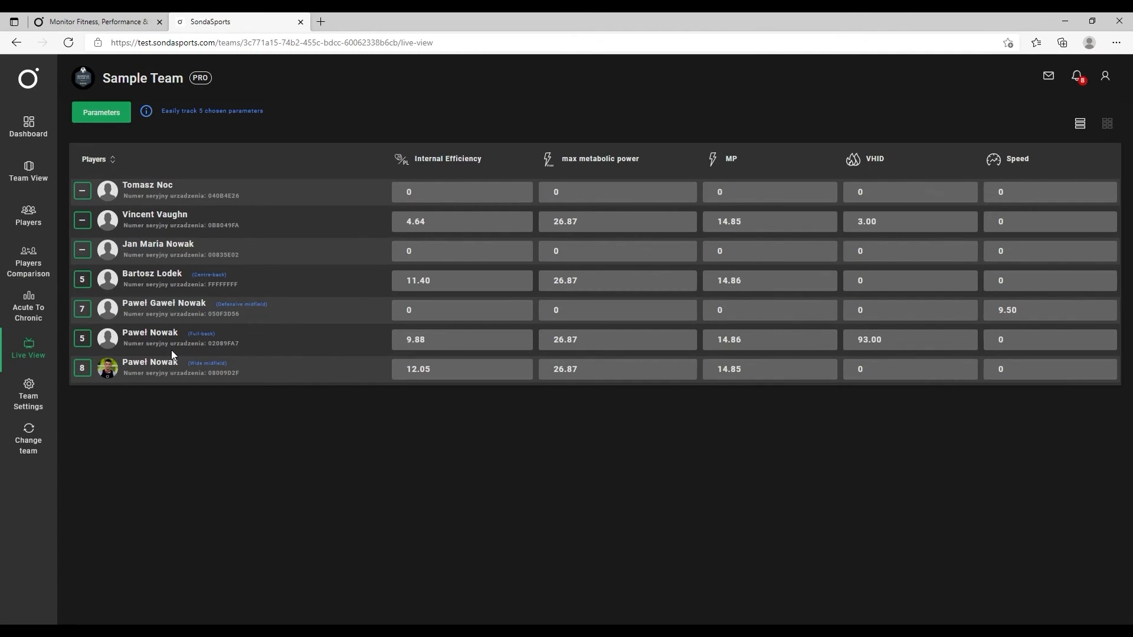
click(96, 112)
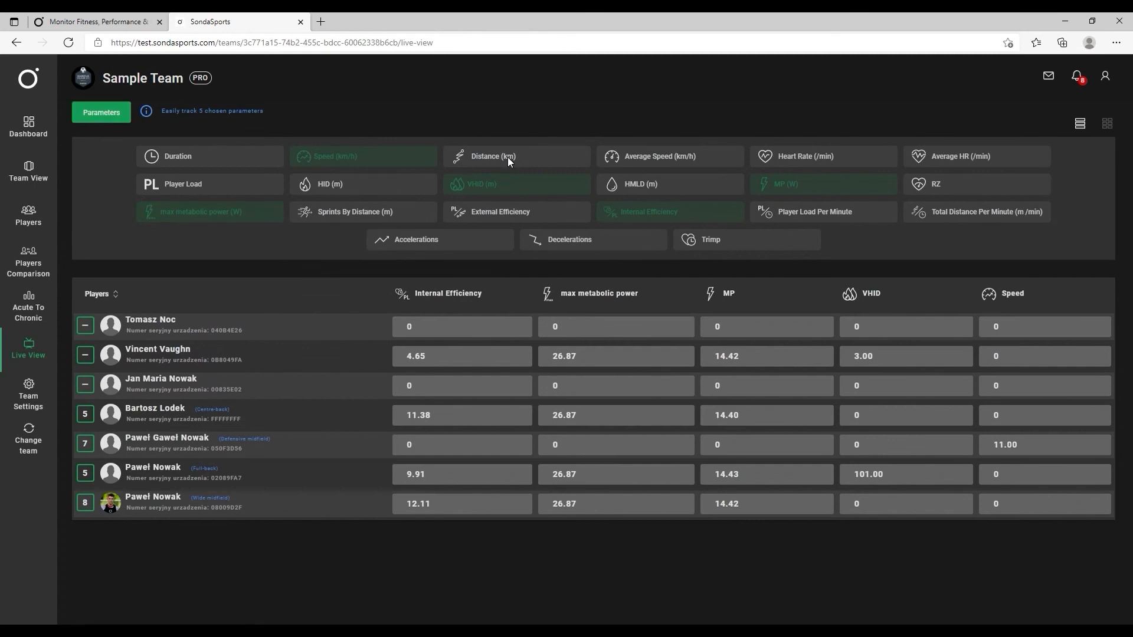
click(494, 184)
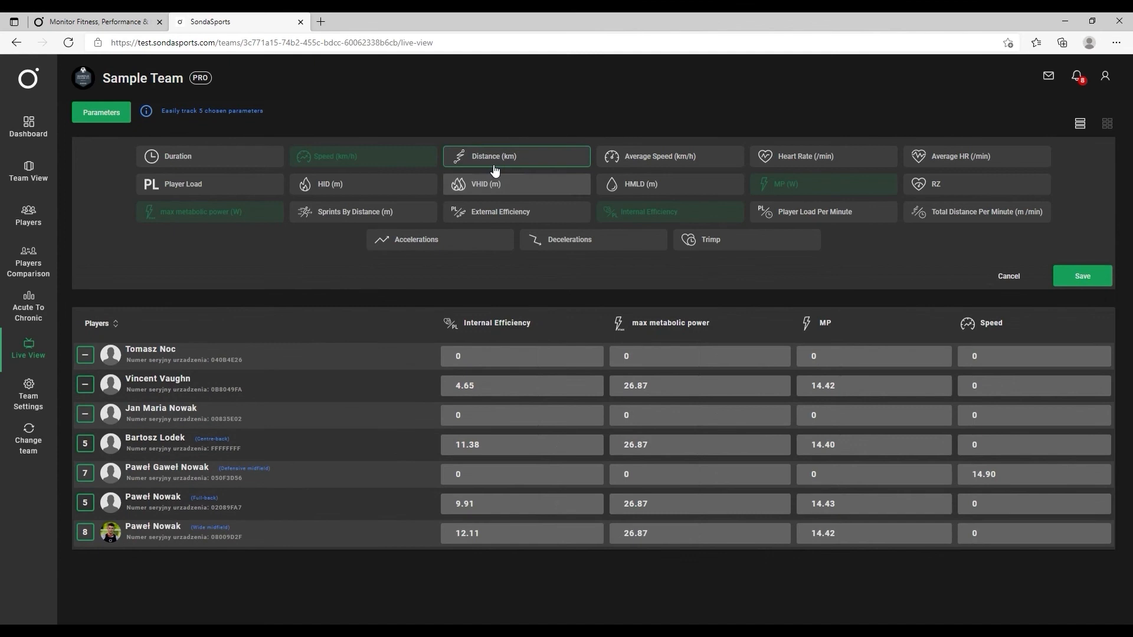
click(494, 167)
click(495, 167)
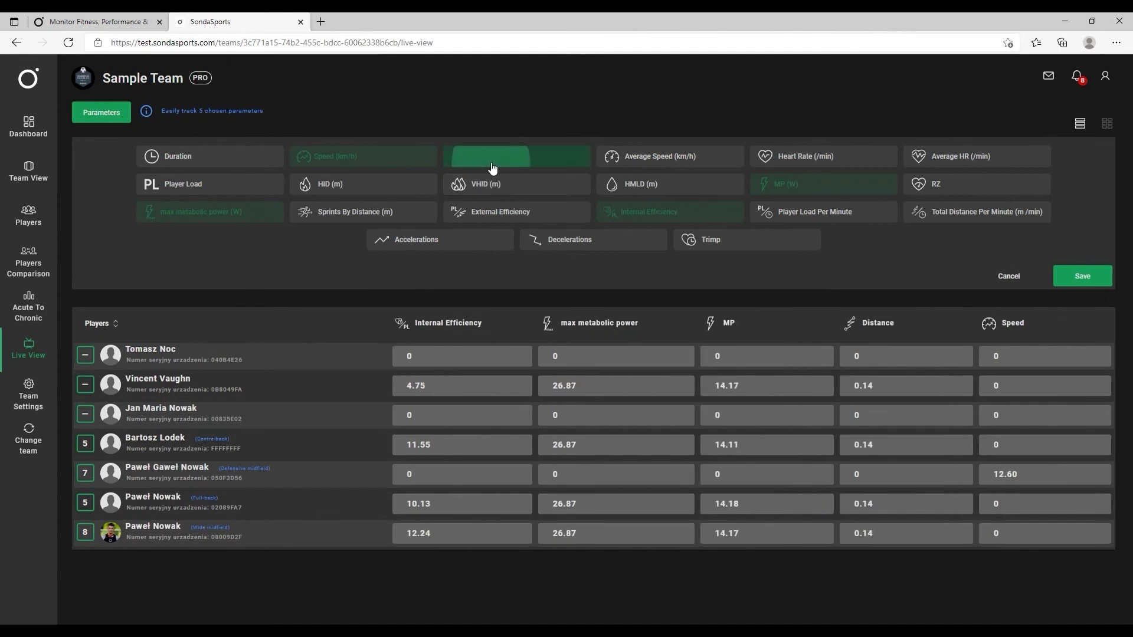
click(488, 185)
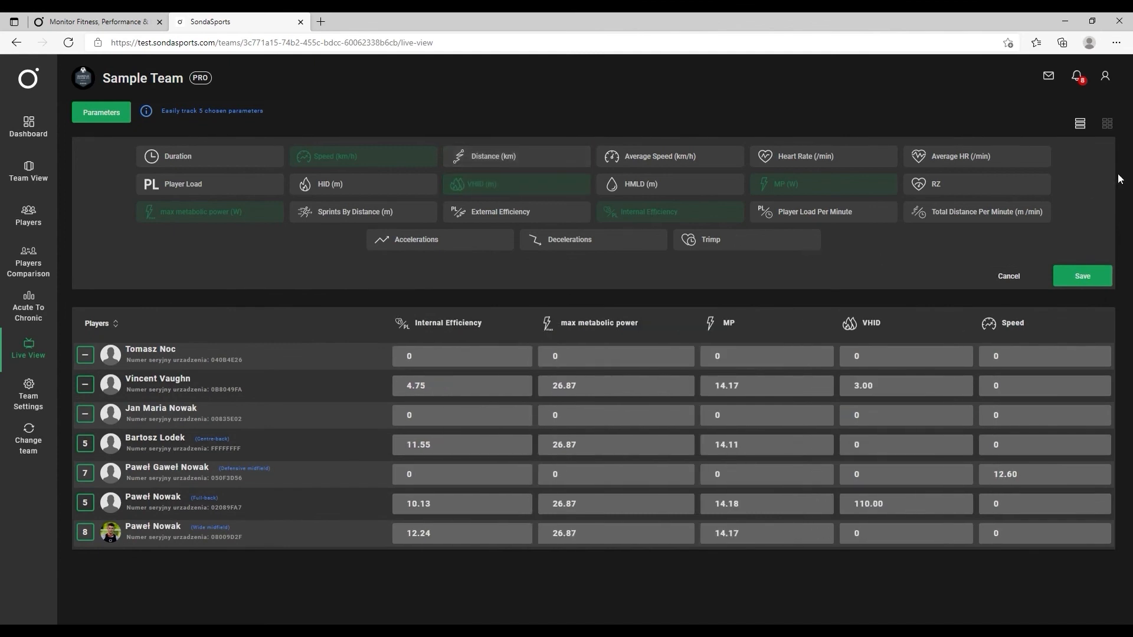
View the live player data as cards and return to the list layout.
click(1107, 123)
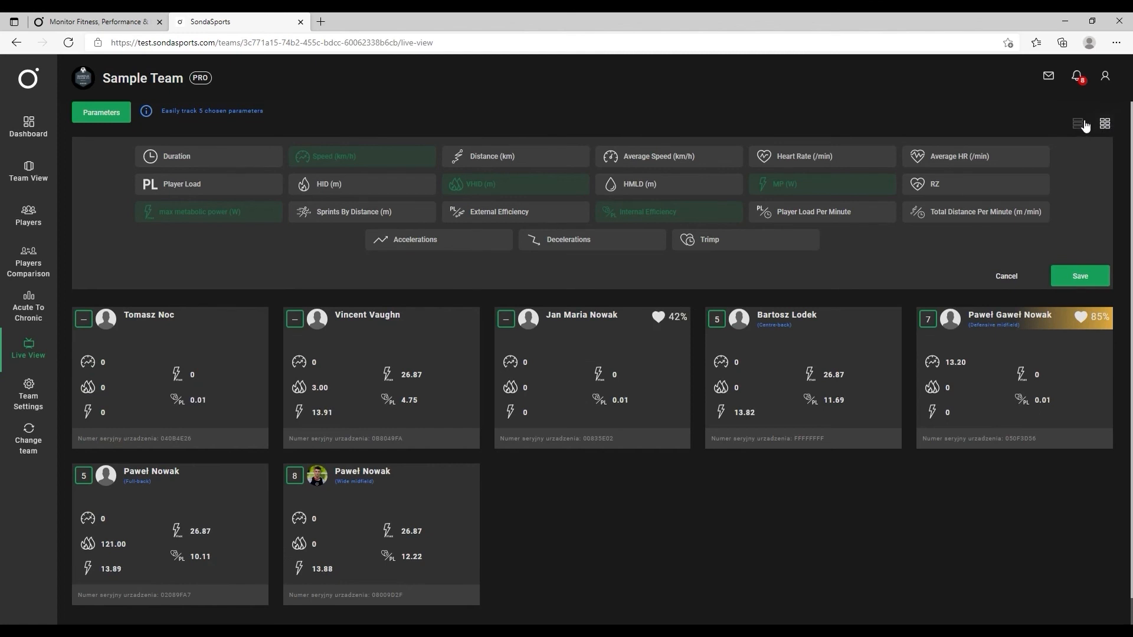
click(1077, 123)
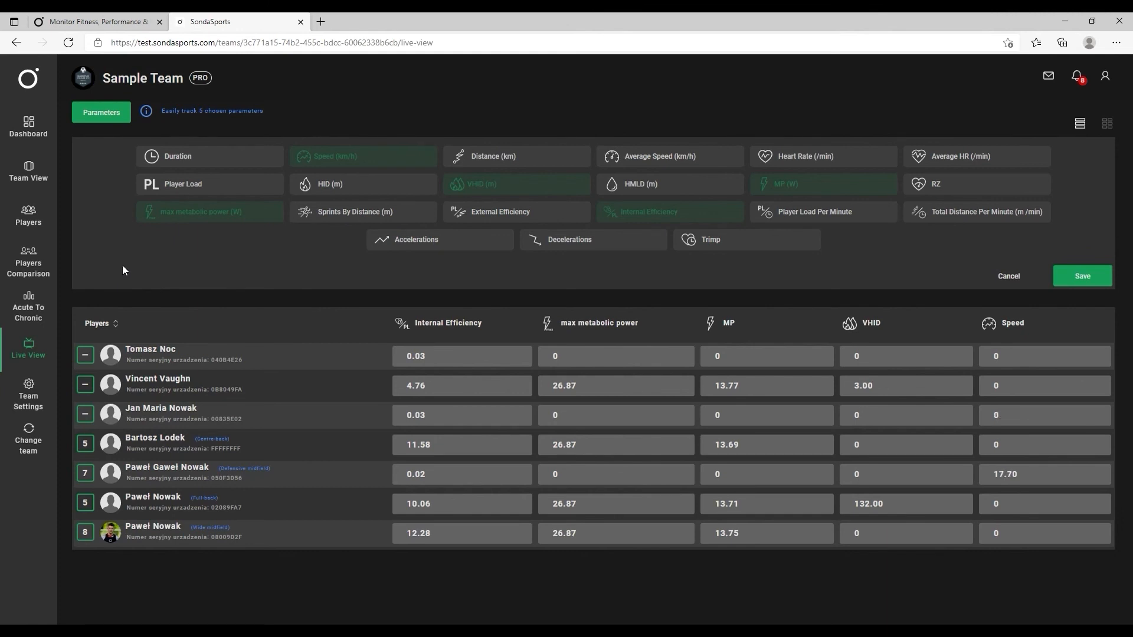
Calculate Player 1's acute-to-chronic workload ratio for TRIMP with 28 chronic days and 7 acute days.
click(22, 307)
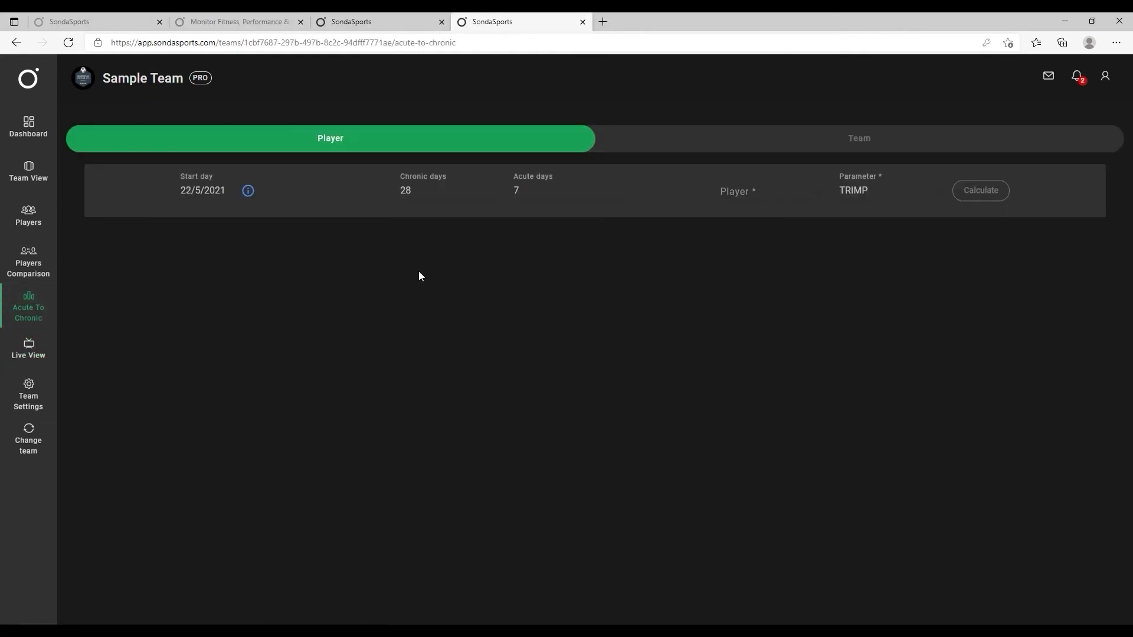
click(764, 200)
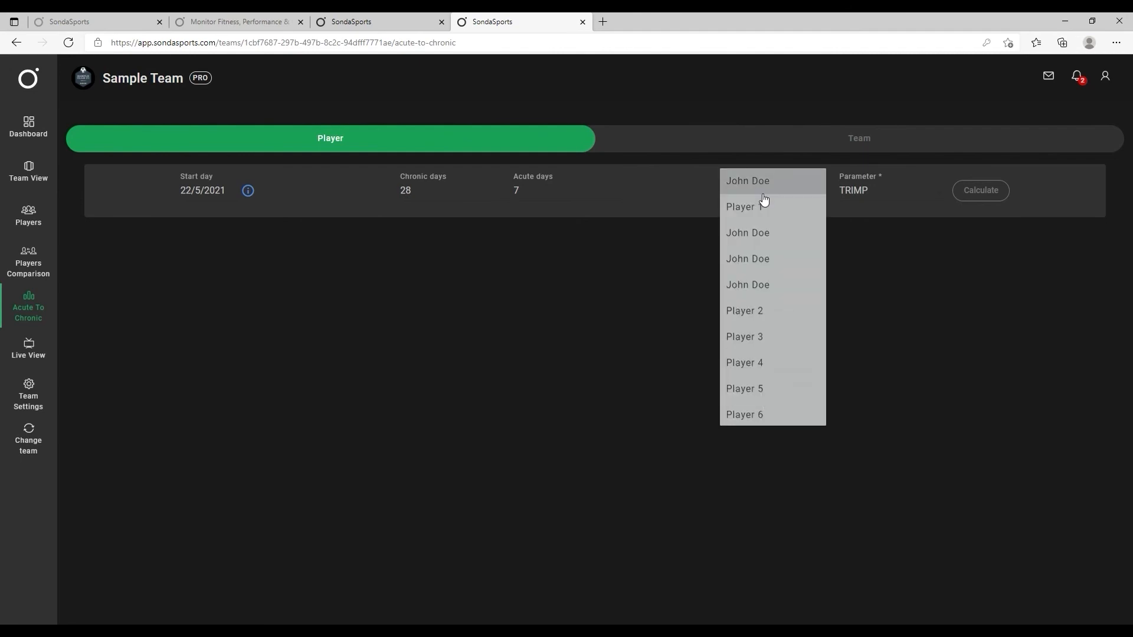
click(750, 210)
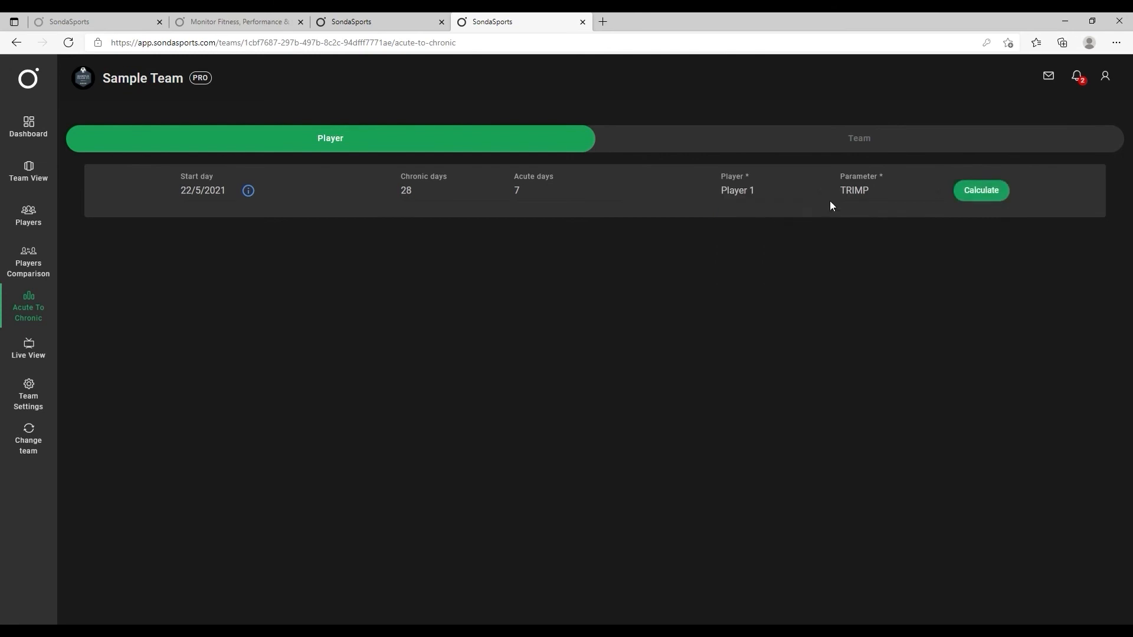
double_click(539, 195)
click(683, 207)
click(427, 189)
click(384, 214)
right_click(787, 214)
click(763, 213)
click(956, 197)
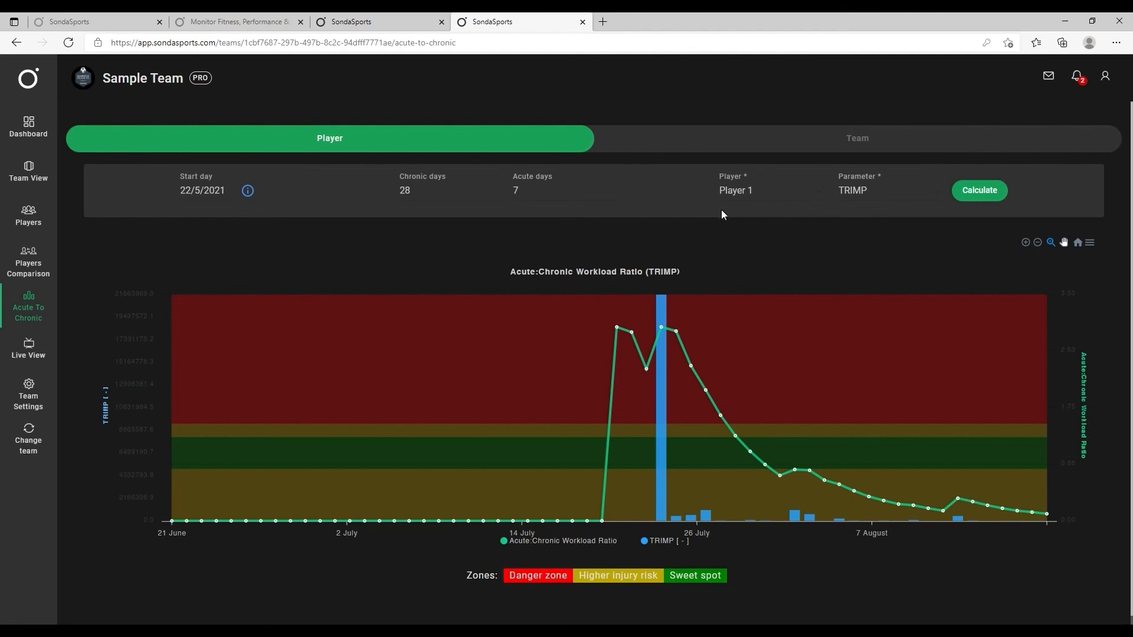
Calculate the whole team's acute-to-chronic workload ratio for TRIMP with 28 chronic and 7 acute days.
click(860, 147)
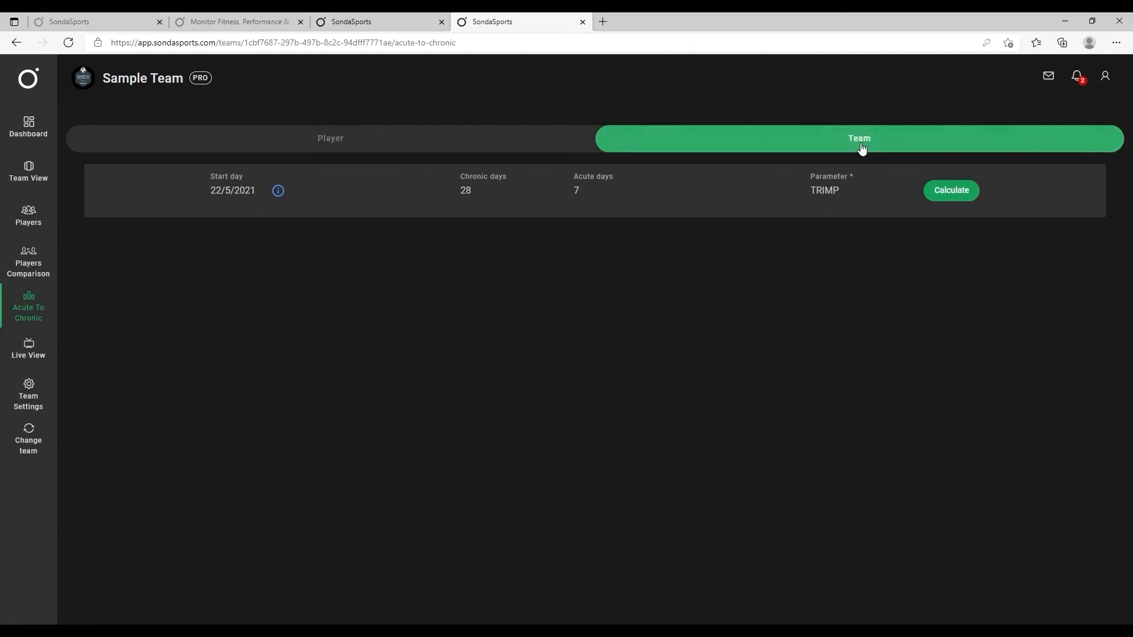
click(953, 192)
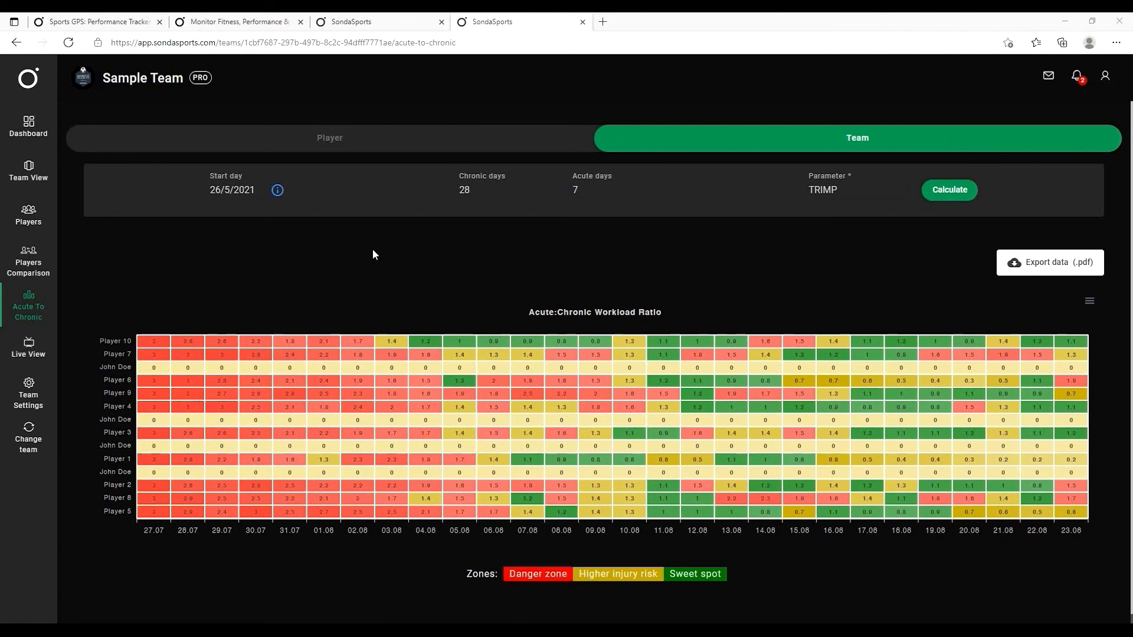
On the Sonda Sports website, open the For Coach page and find the Demo account option in its Live View Monitoring section.
click(131, 23)
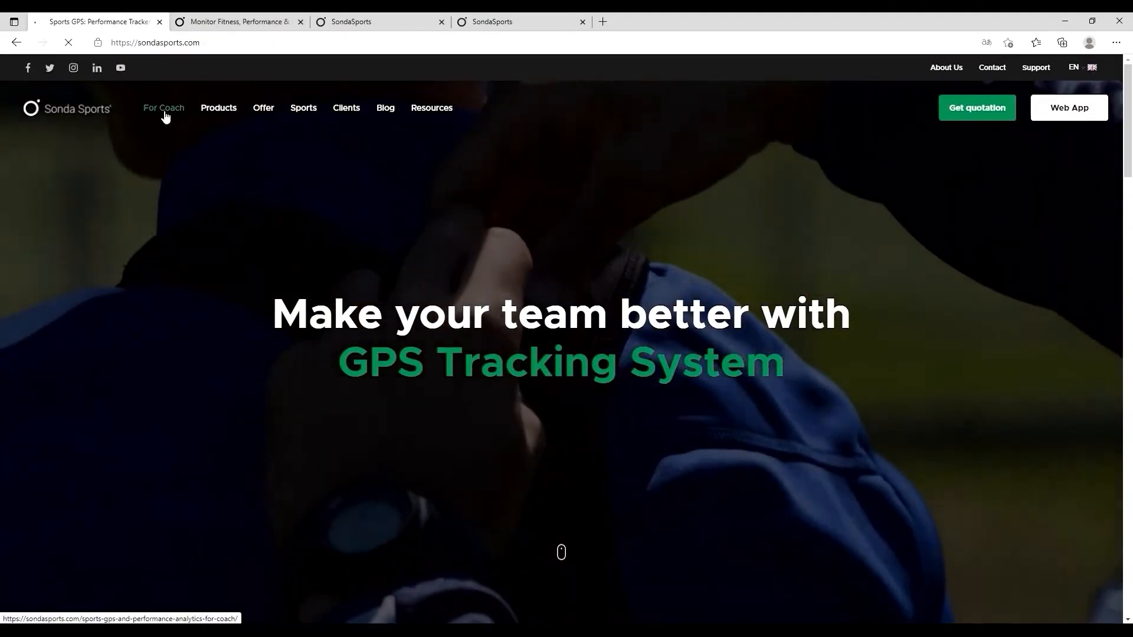
click(164, 112)
scroll(346, 274, down, 15)
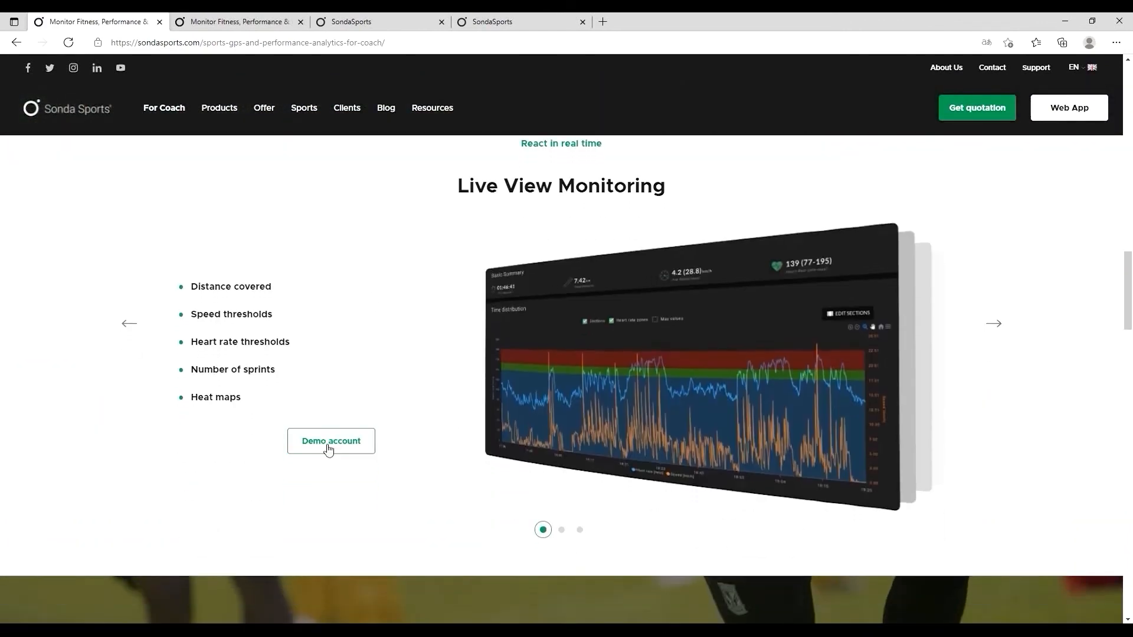
scroll(427, 325, up, 2)
scroll(424, 301, up, 5)
scroll(425, 301, down, 7)
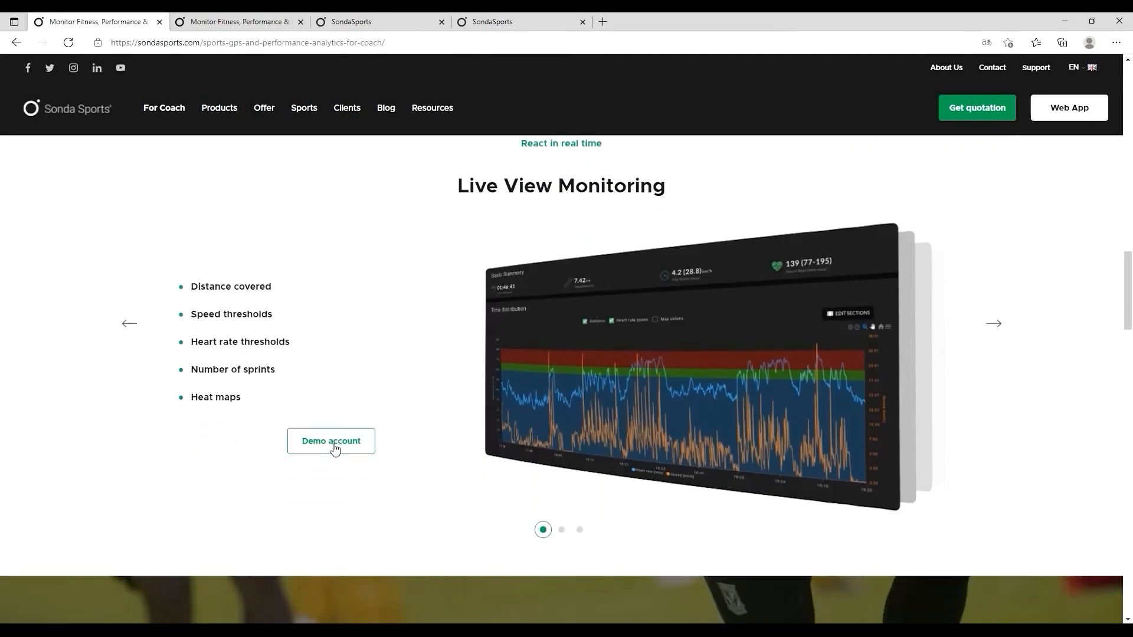
Show the Knowledge materials among the website's resources.
click(431, 110)
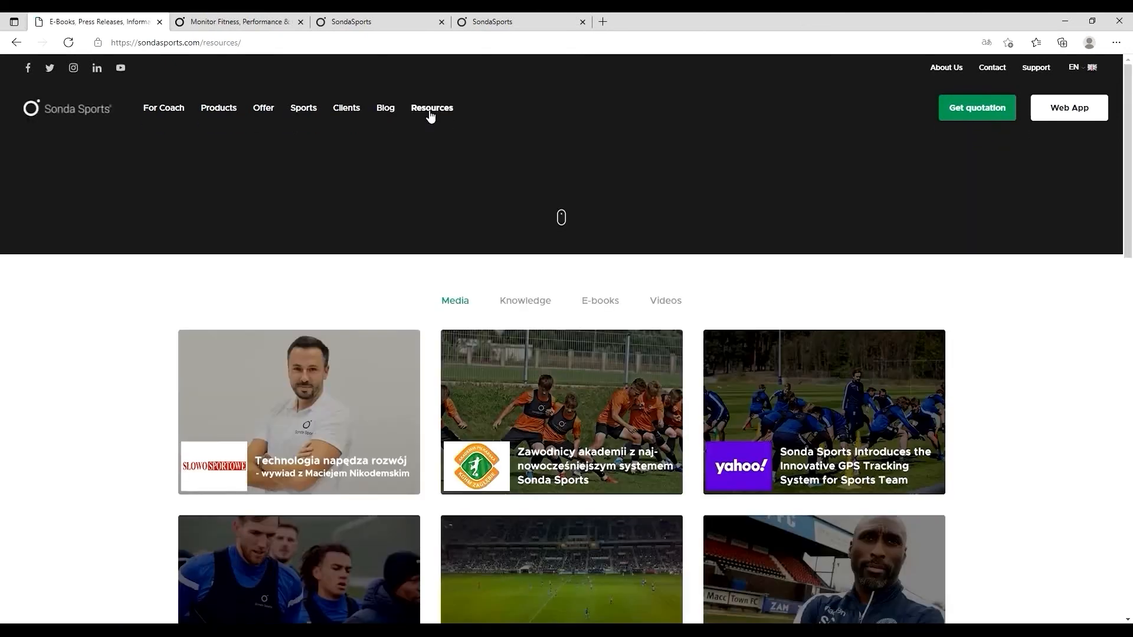
scroll(522, 307, down, 1)
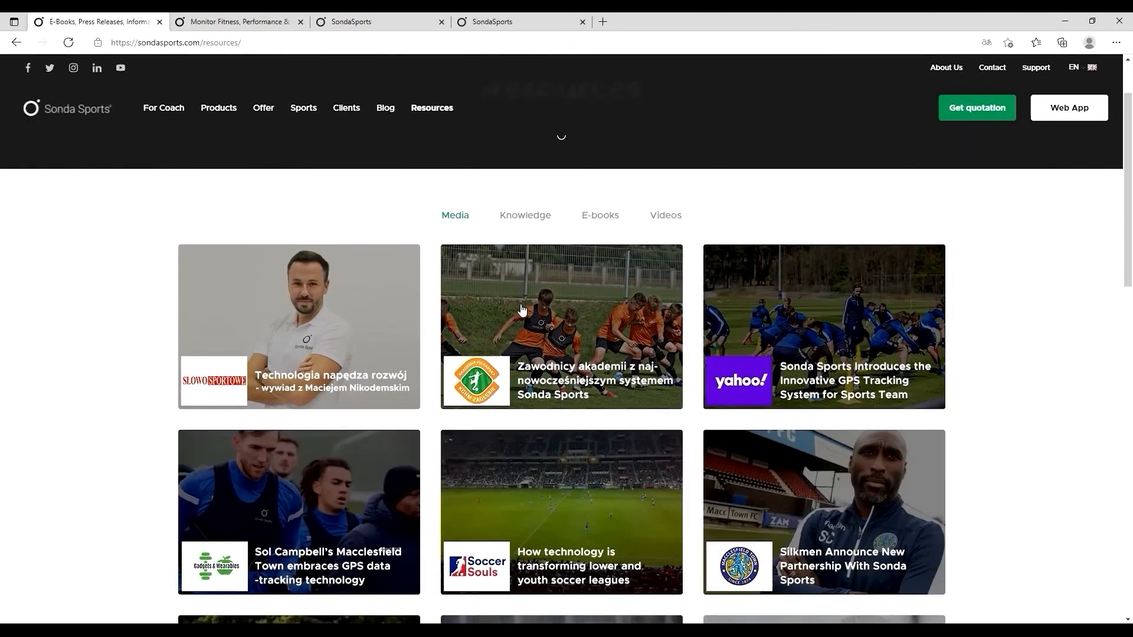
click(539, 220)
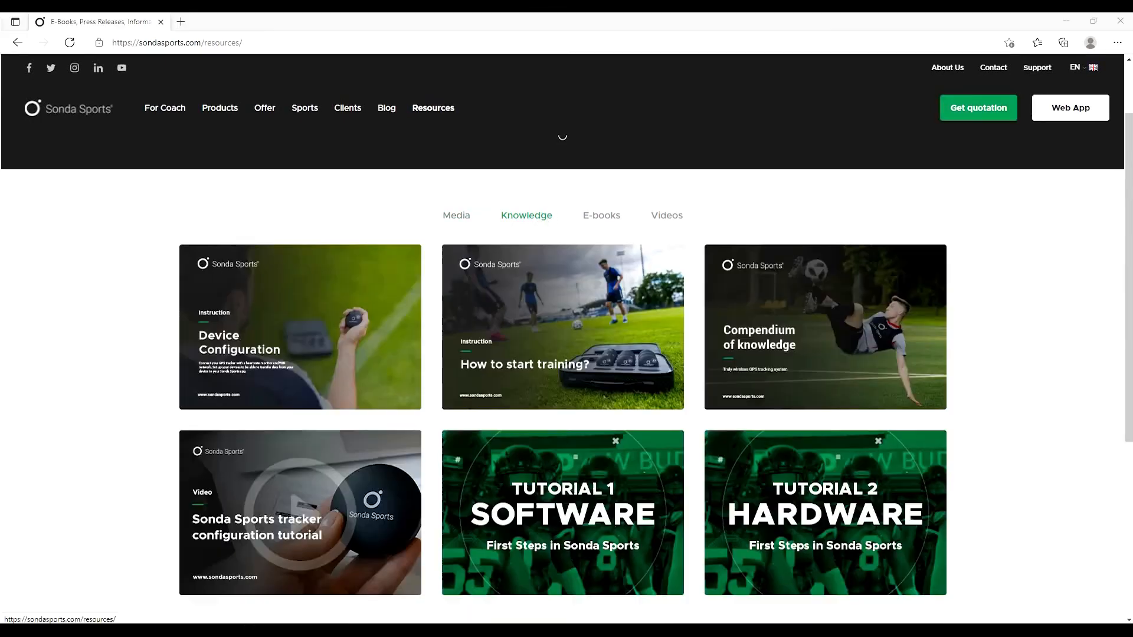